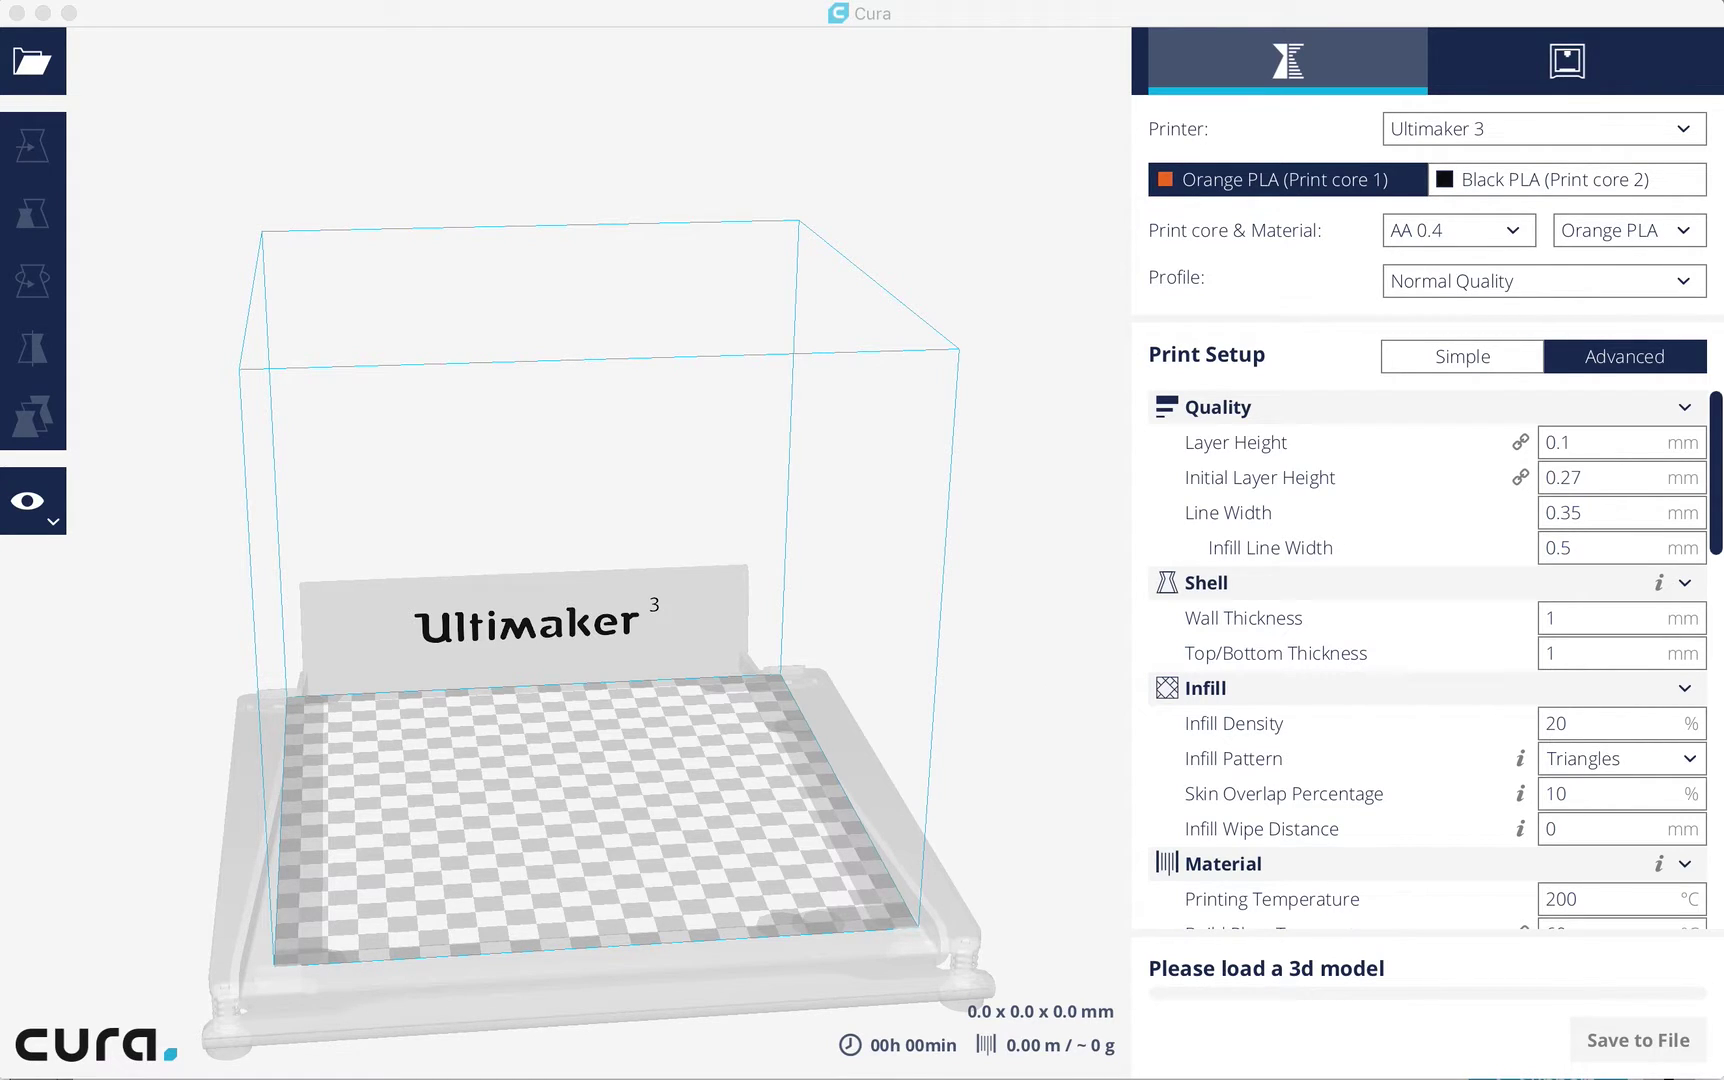
Load forest_dragon_full.stl from the Descargas folder onto the build plate and minimize the folder window.
left_click(1718, 1072)
left_click(1690, 122)
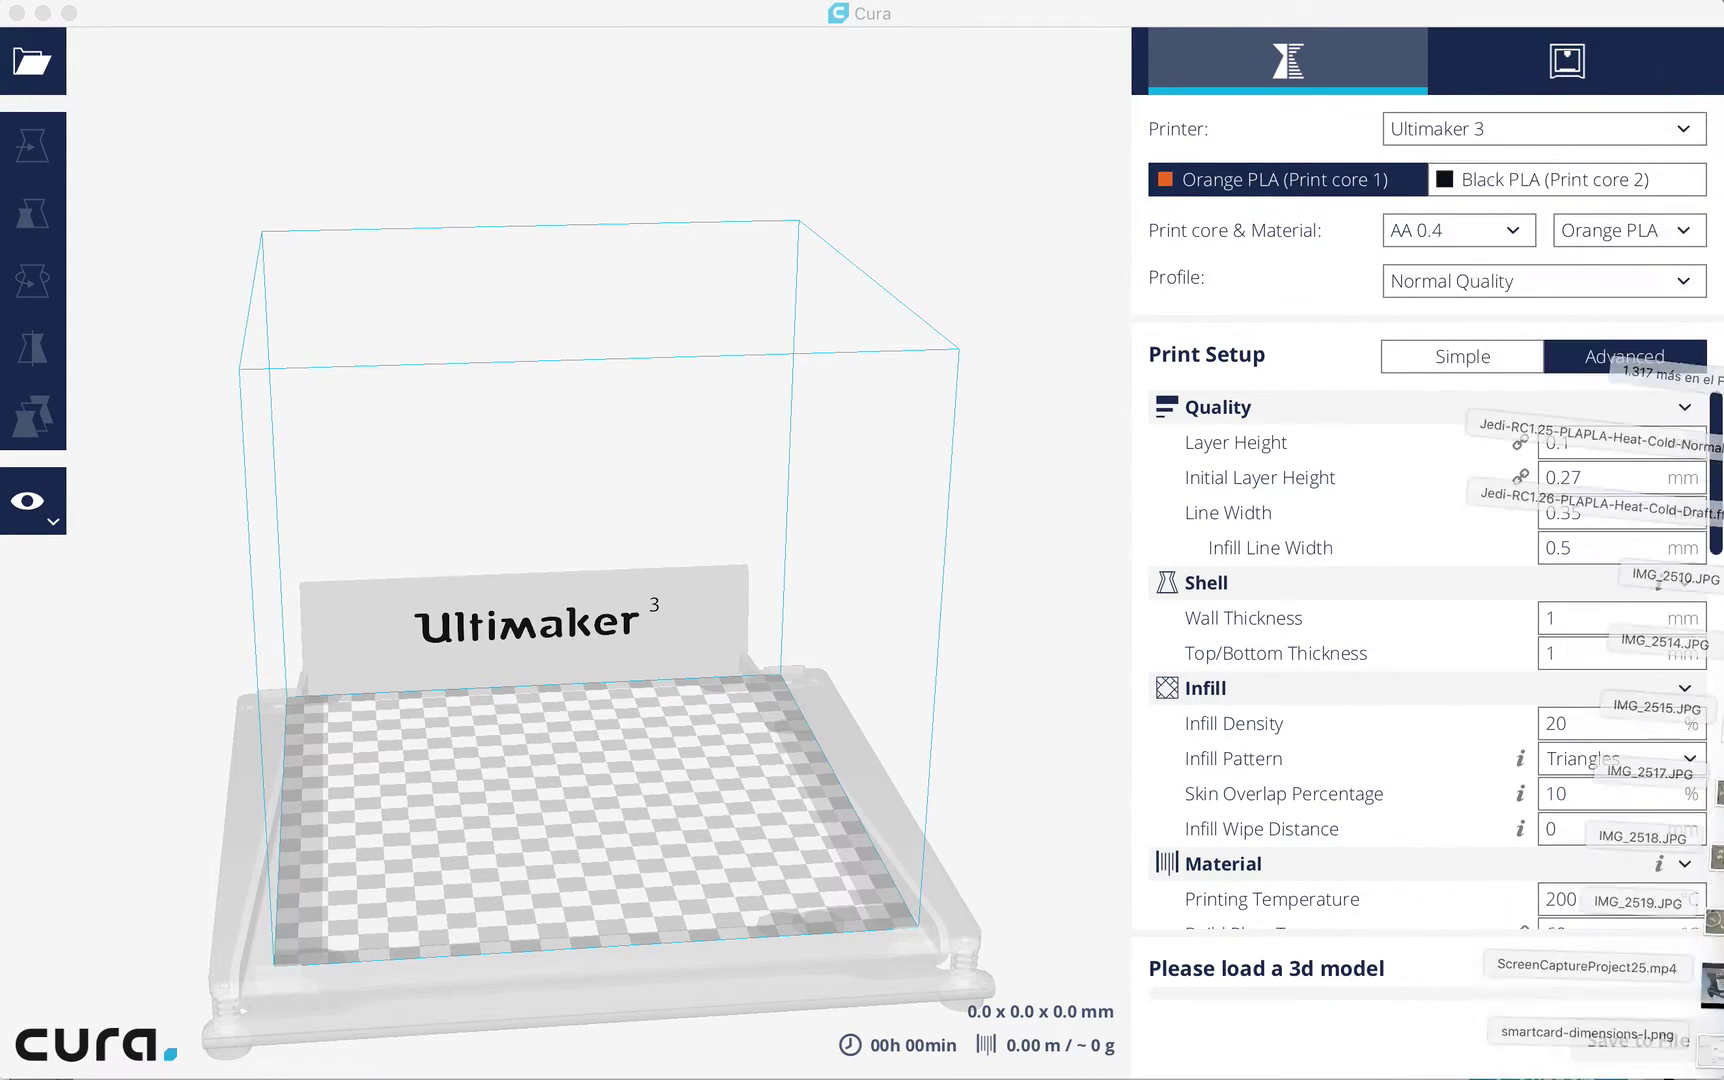
left_click(808, 68)
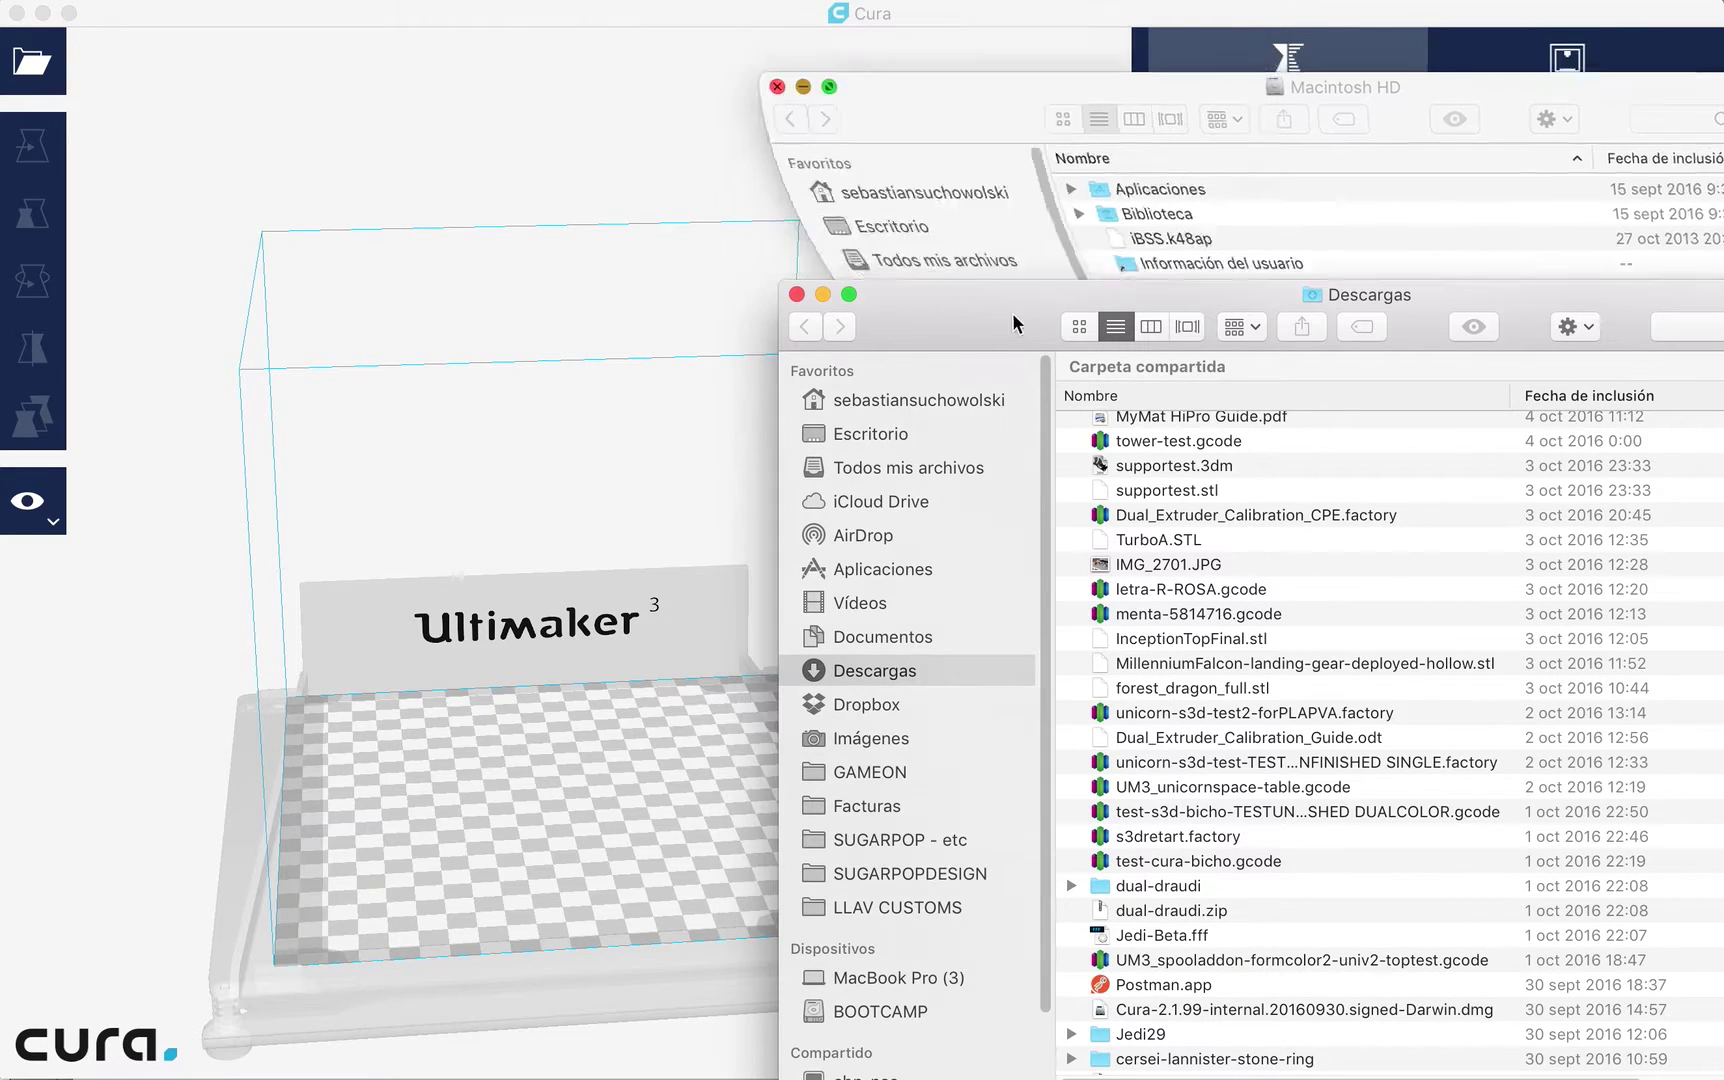
left_click_drag(941, 351, 1193, 285)
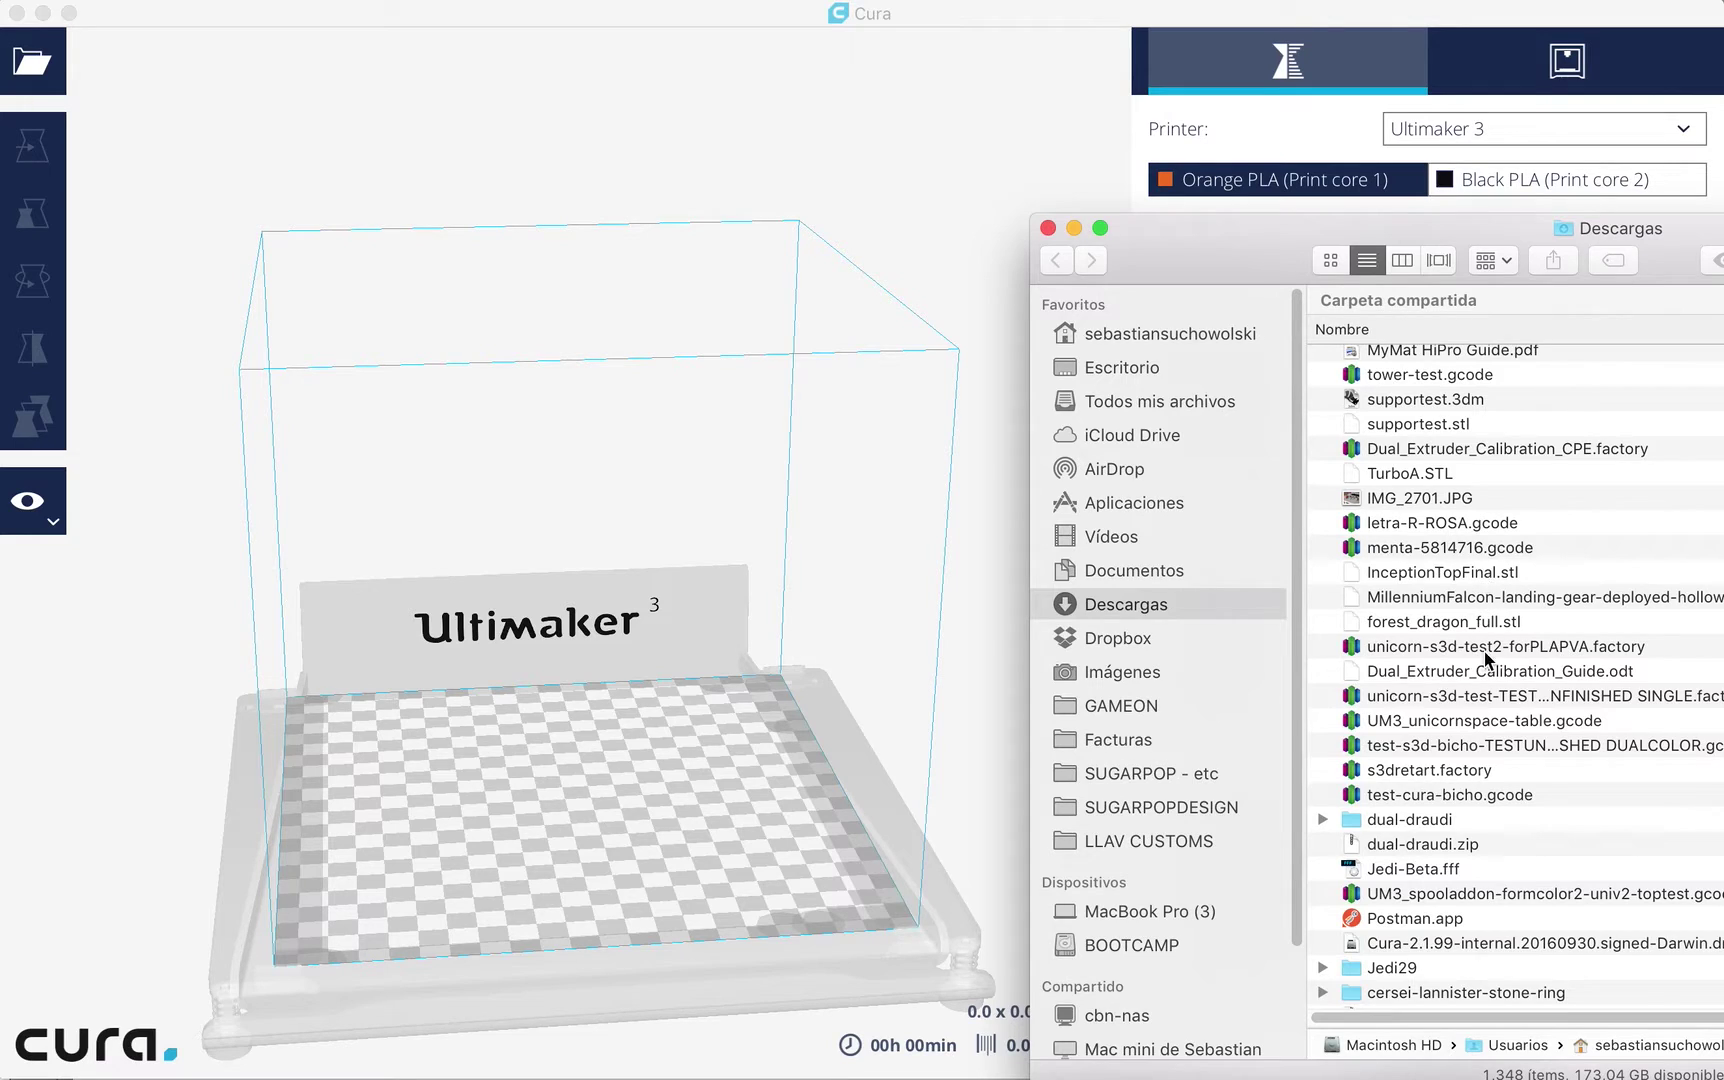
scroll(1482, 626, "up", 5)
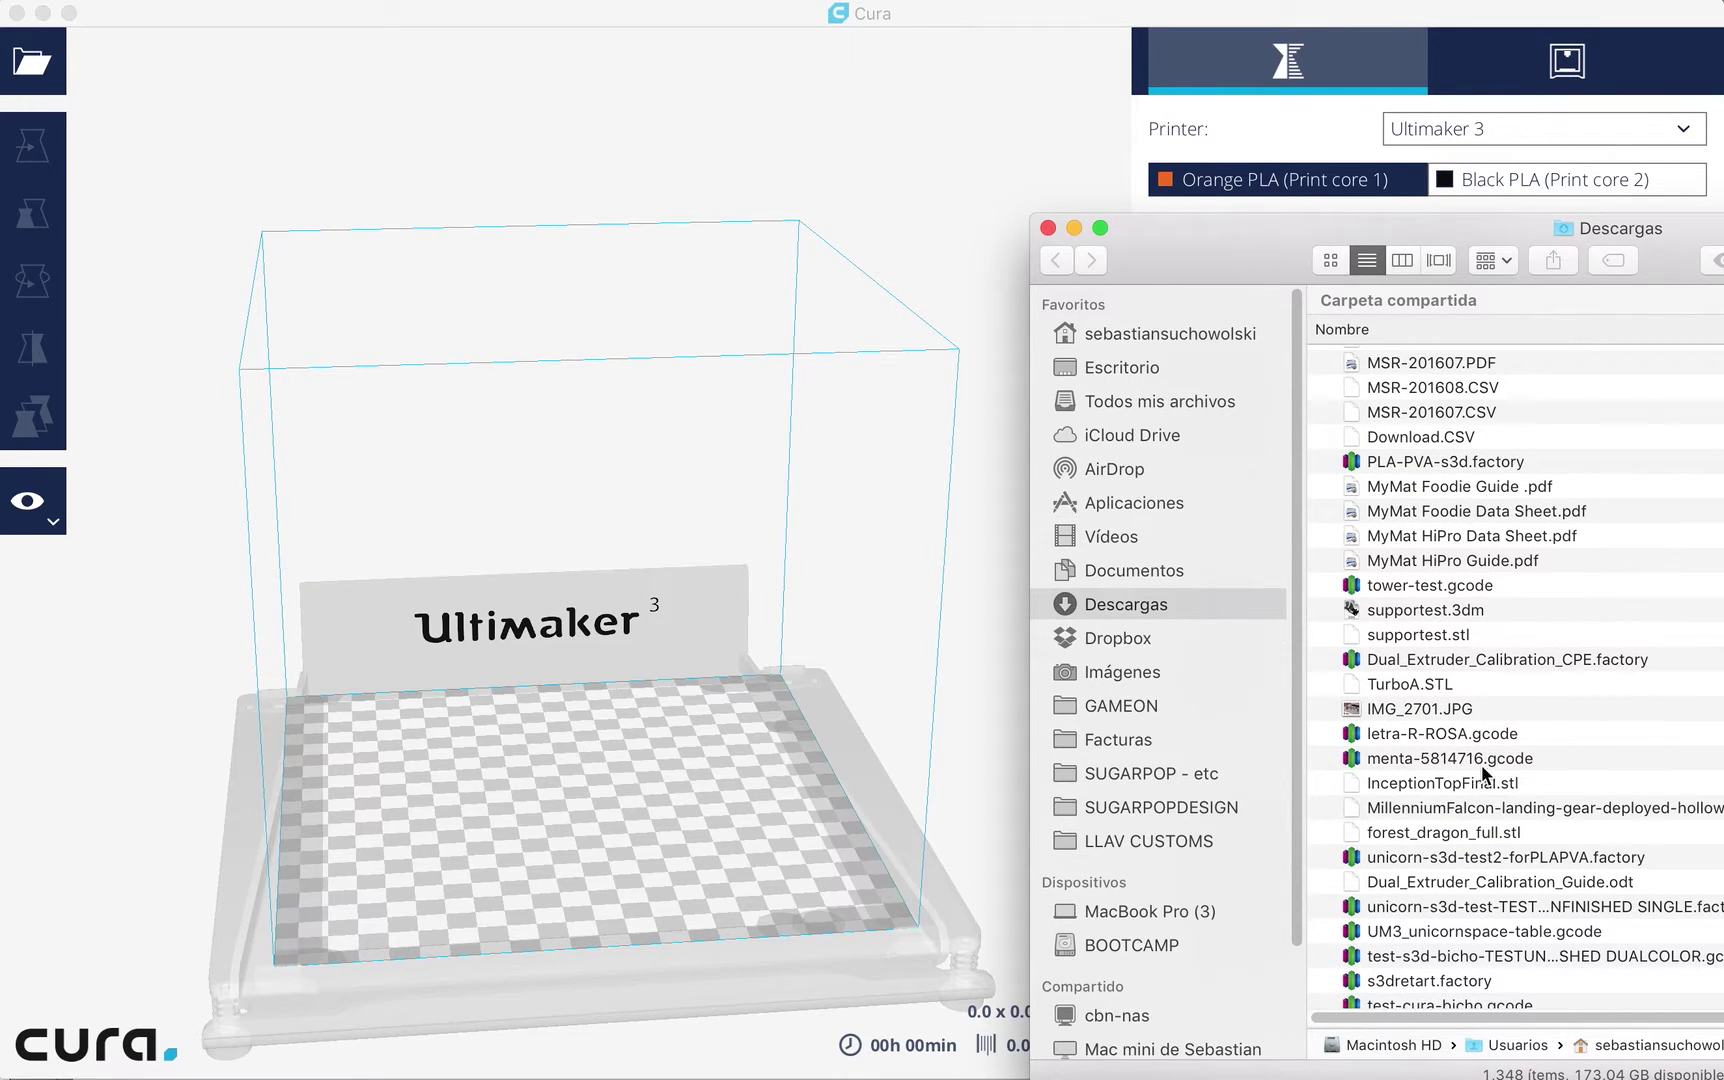
left_click_drag(1441, 834, 493, 661)
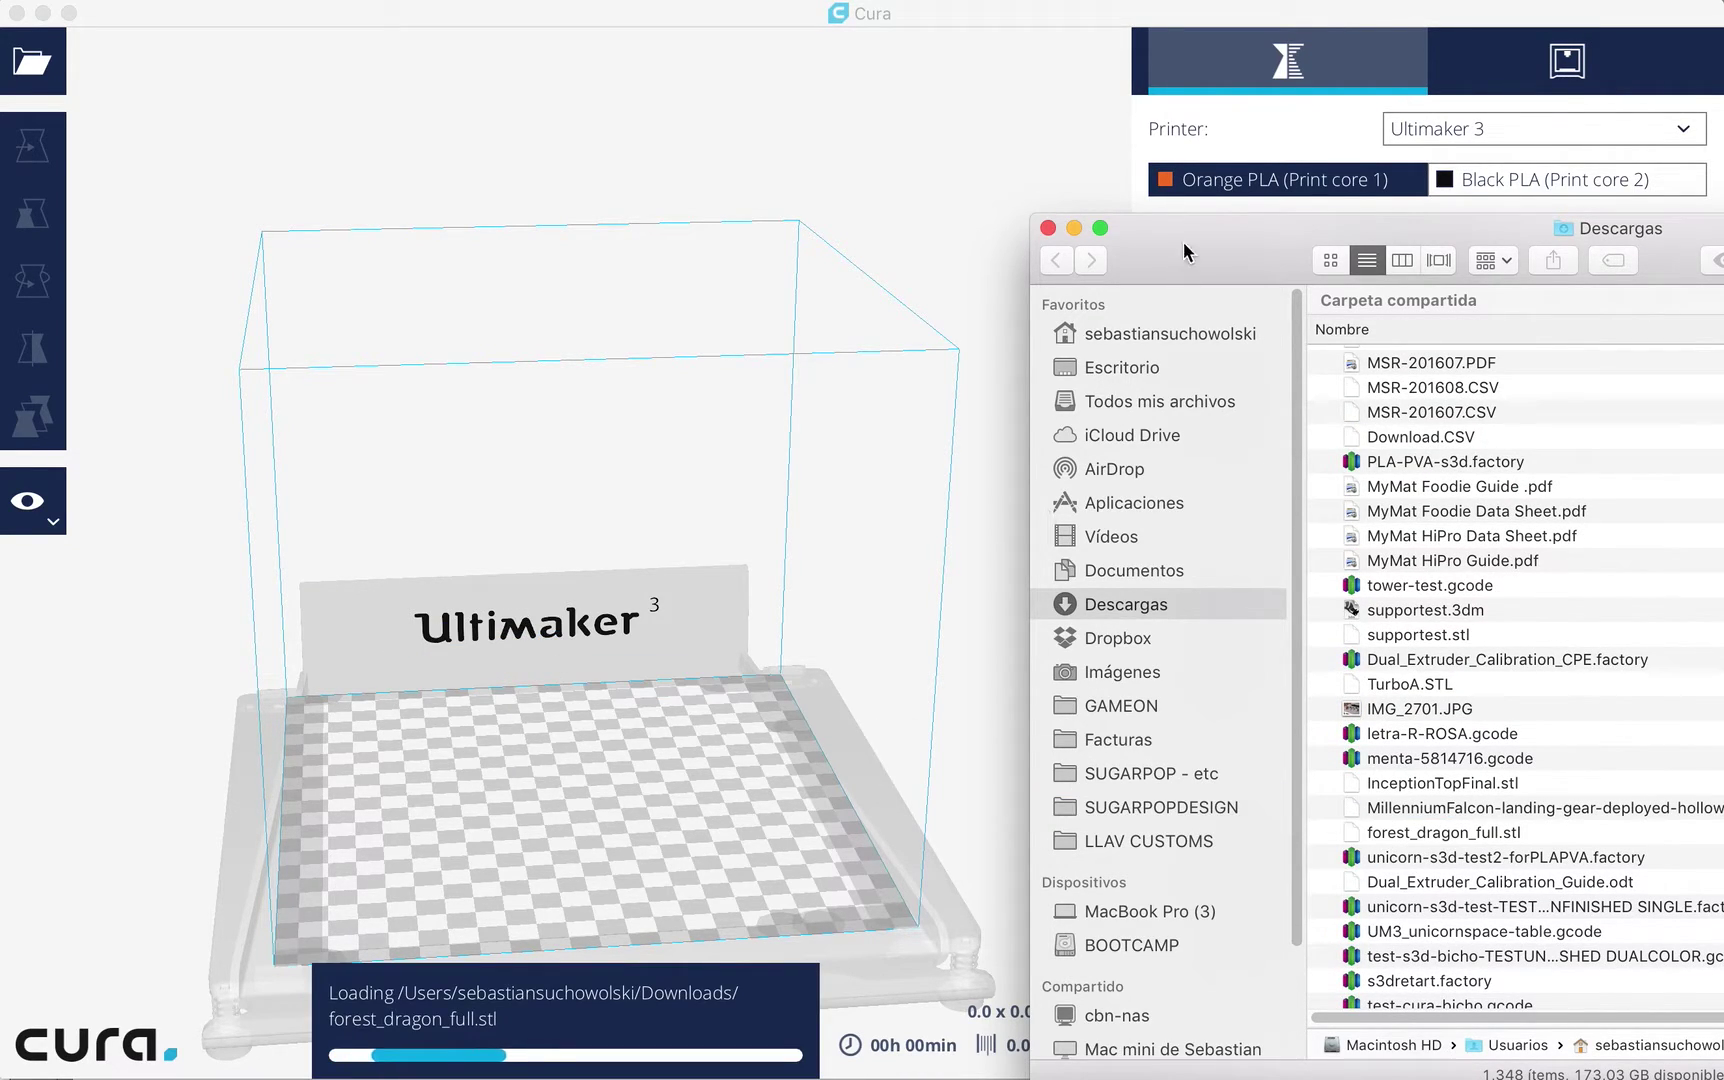
left_click(1074, 228)
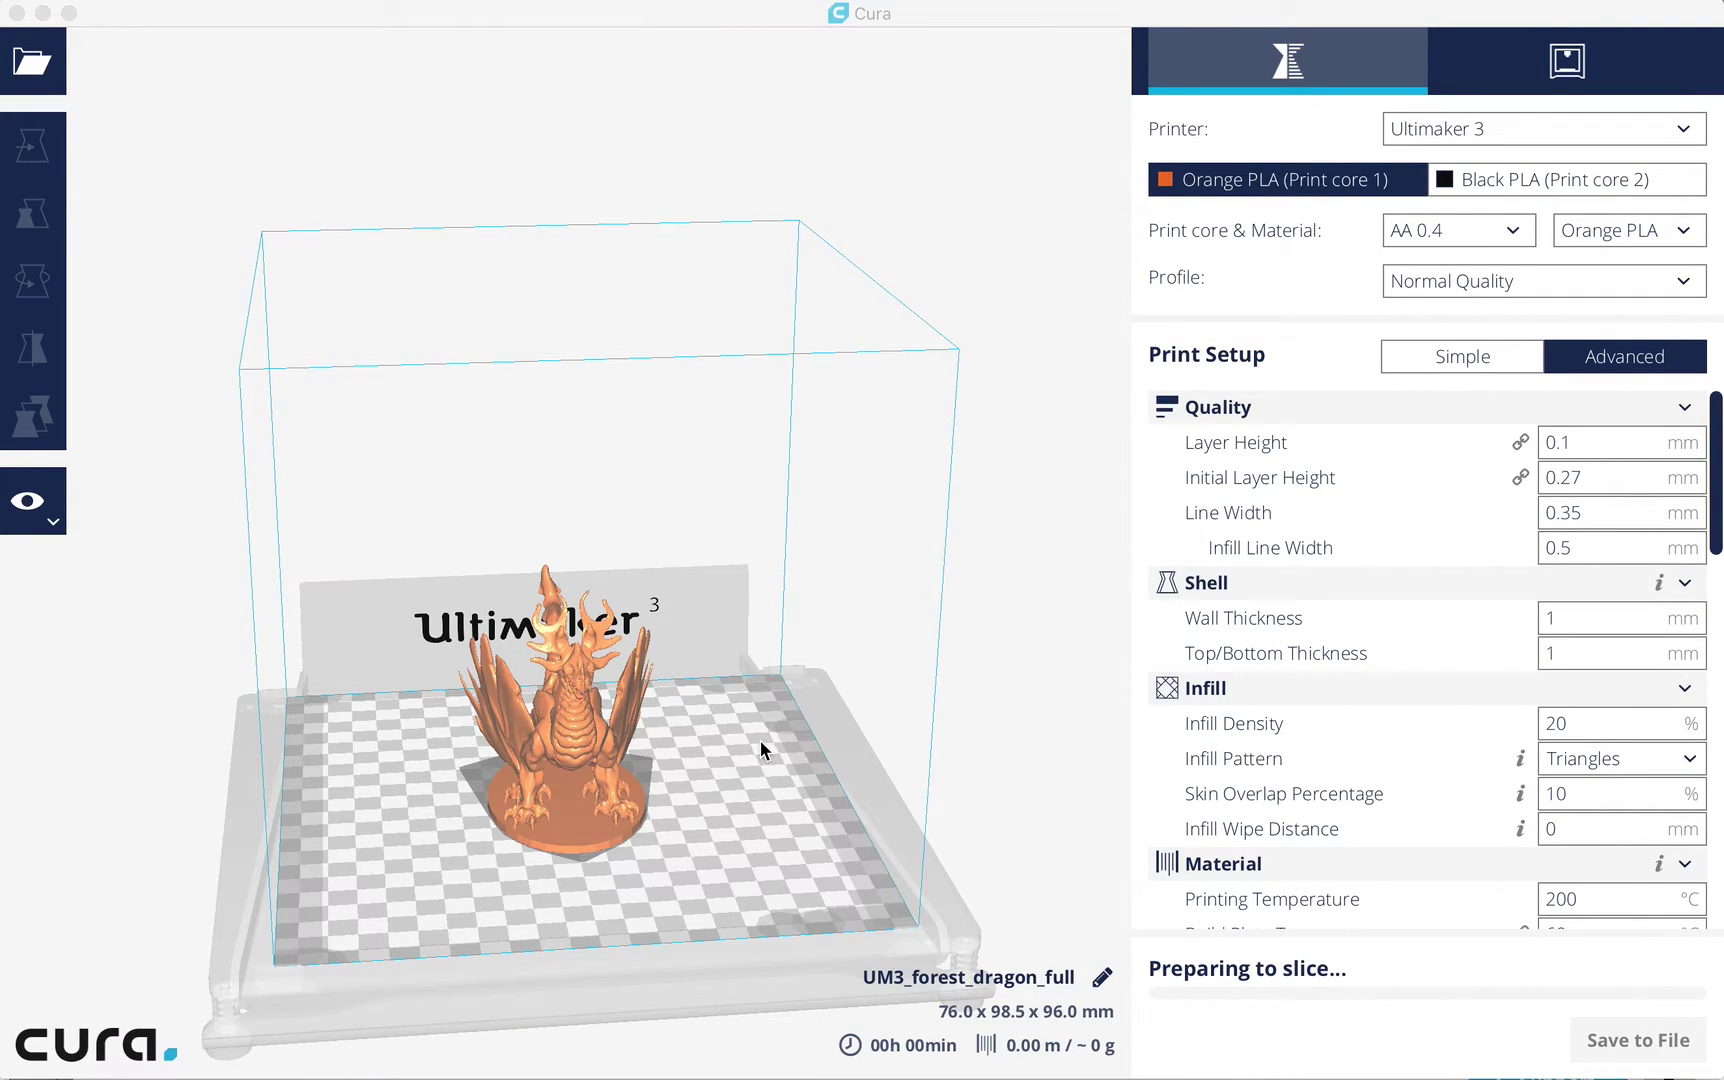
Select the dragon model and move it along the X axis to about -13 mm.
right_click_drag(677, 691, 755, 545)
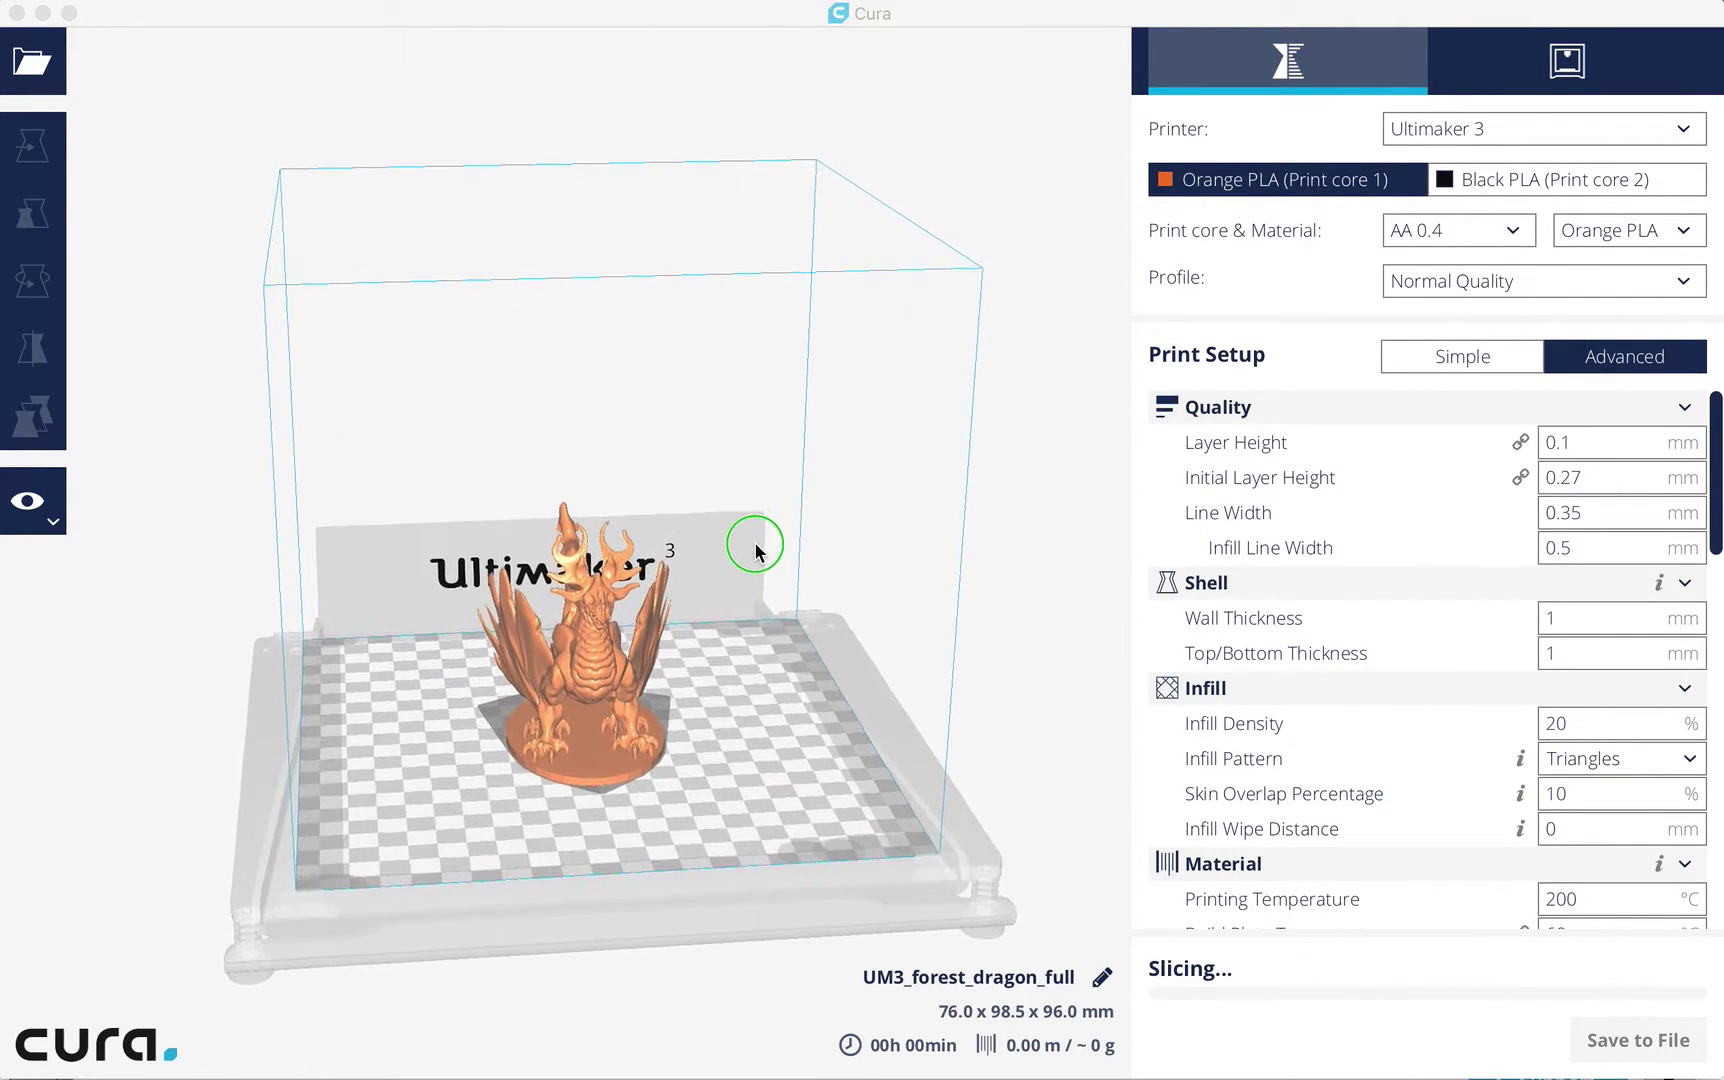
left_click_drag(752, 691, 730, 820)
right_click_drag(764, 700, 806, 745)
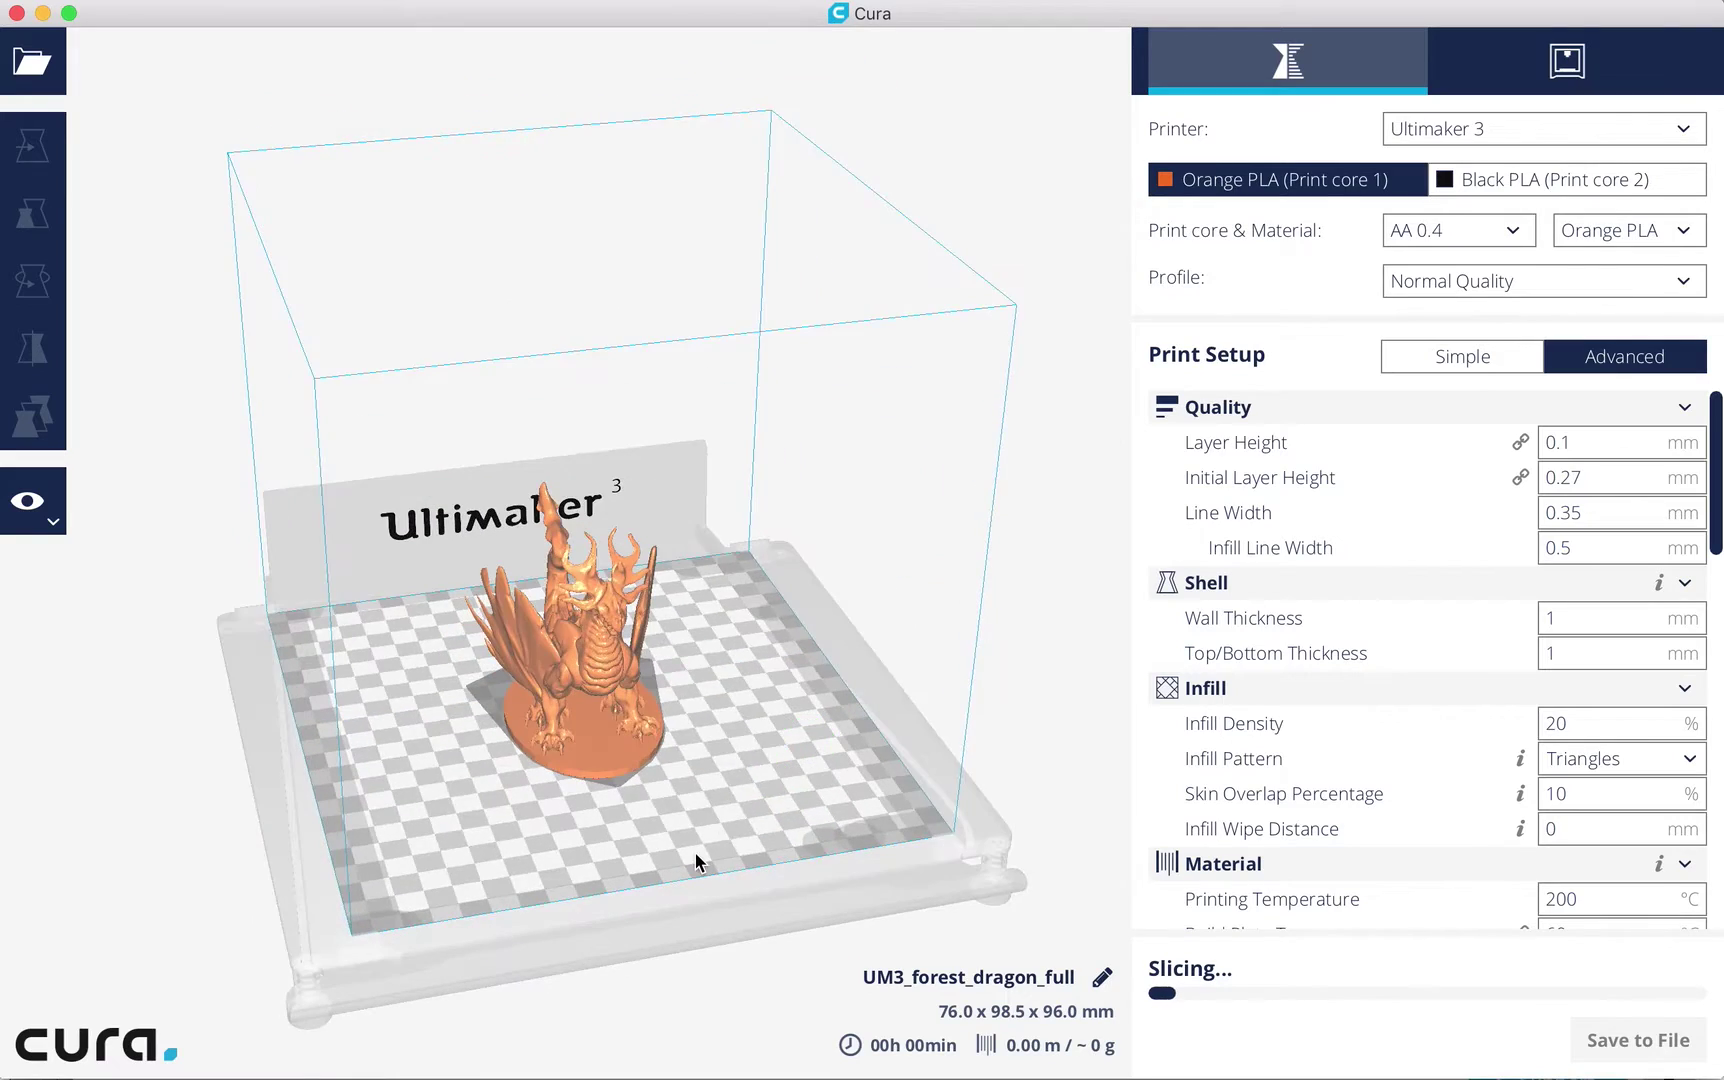
scroll(696, 855, "up", 5)
middle_click_drag(871, 698, 878, 420)
left_click(650, 545)
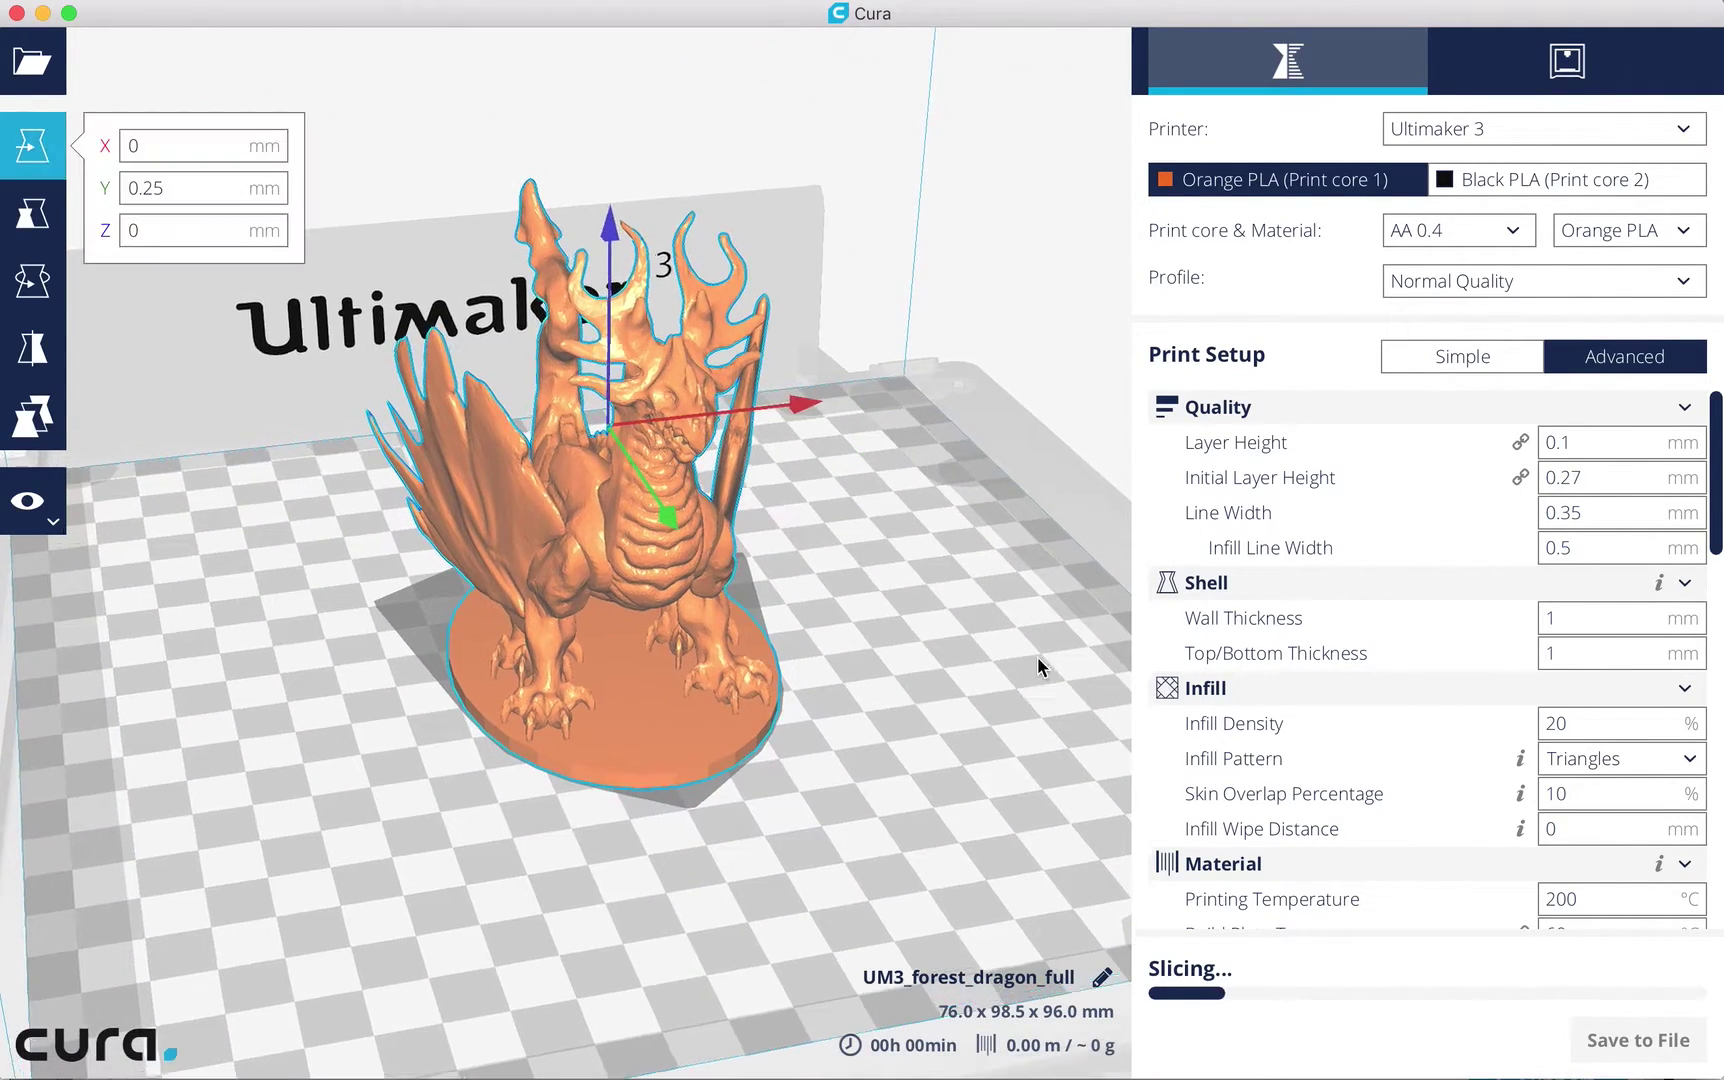
left_click_drag(765, 532, 695, 541)
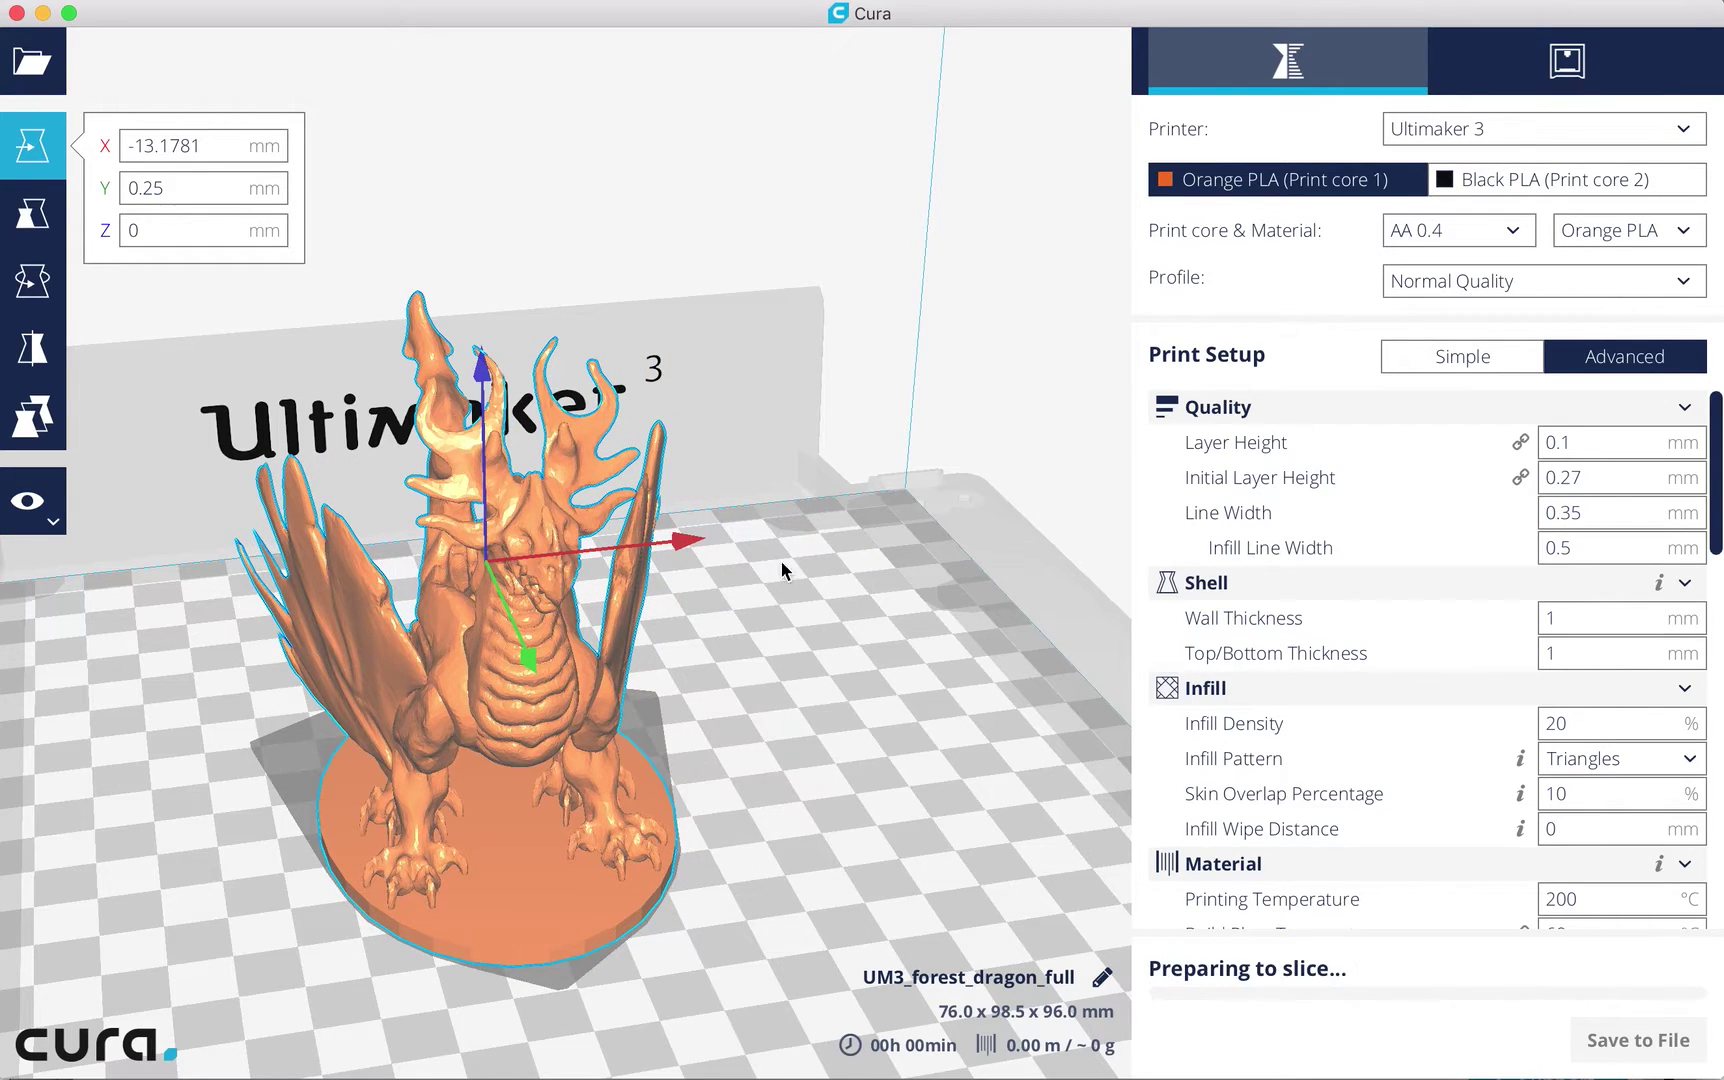
middle_click_drag(803, 612, 847, 586)
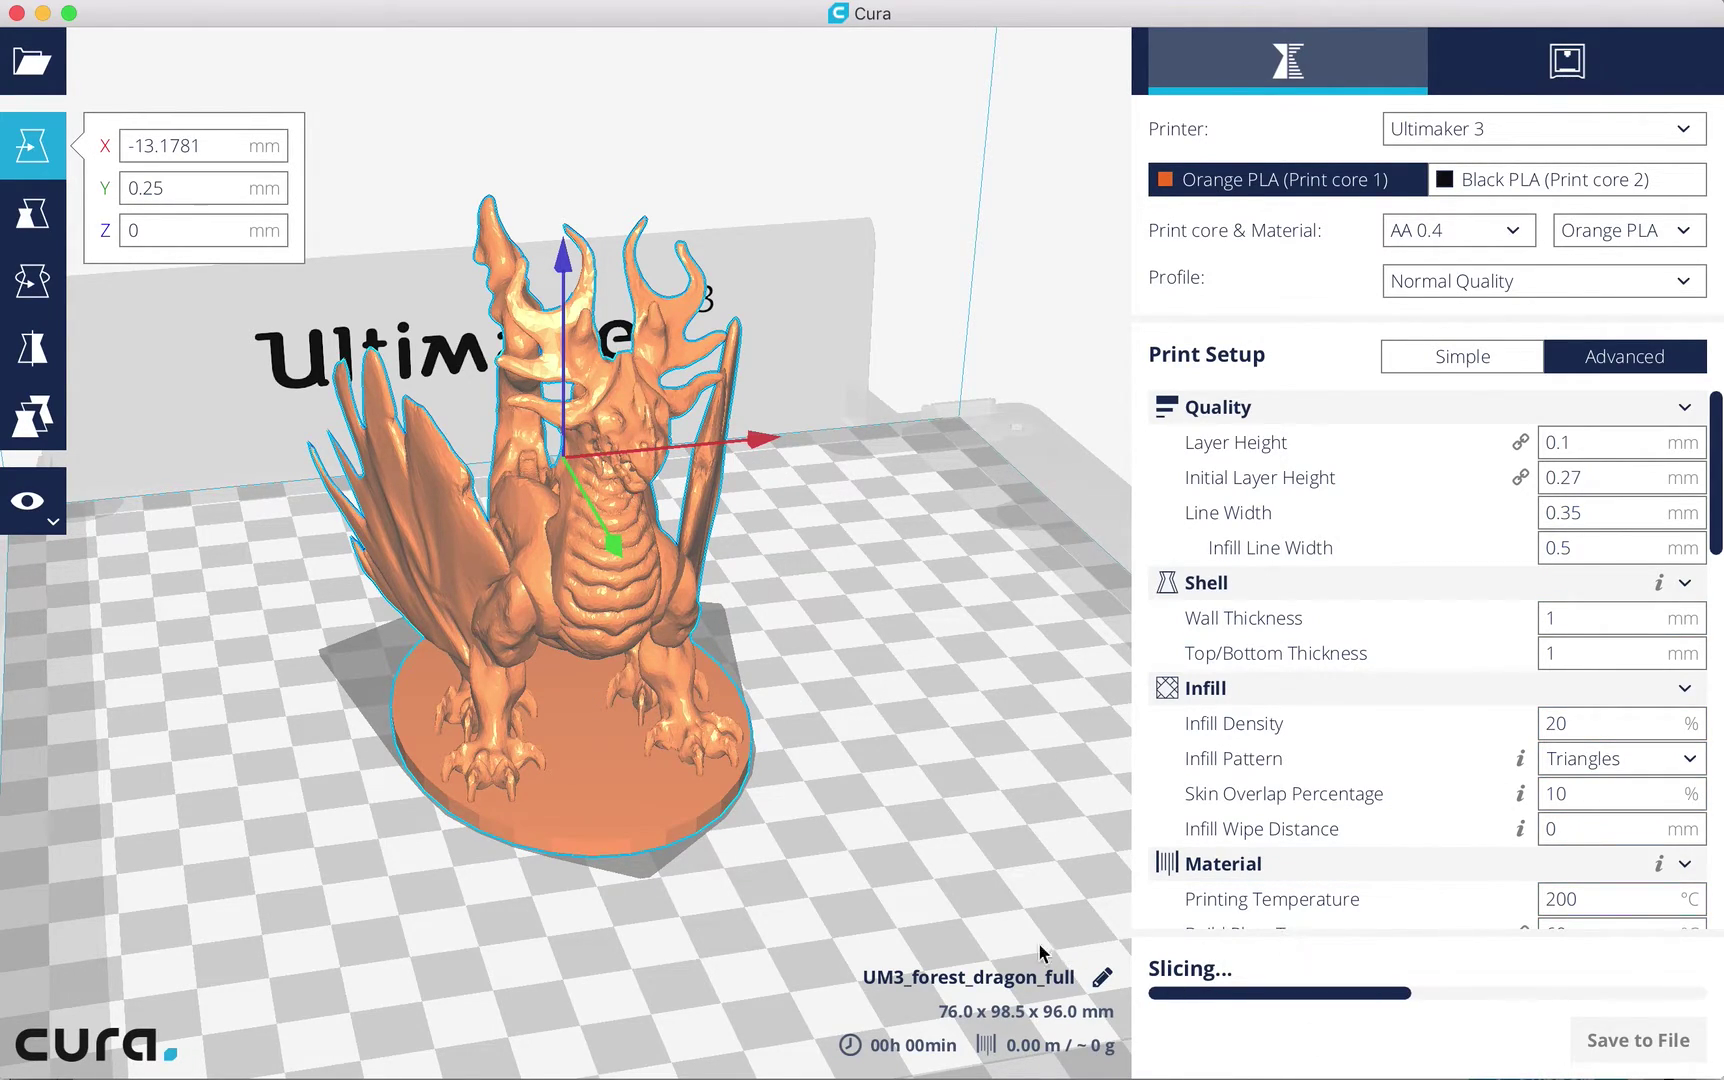
Try a Wall Thickness of 0 mm and set it back to 1 mm.
double_click(1617, 617)
type("0")
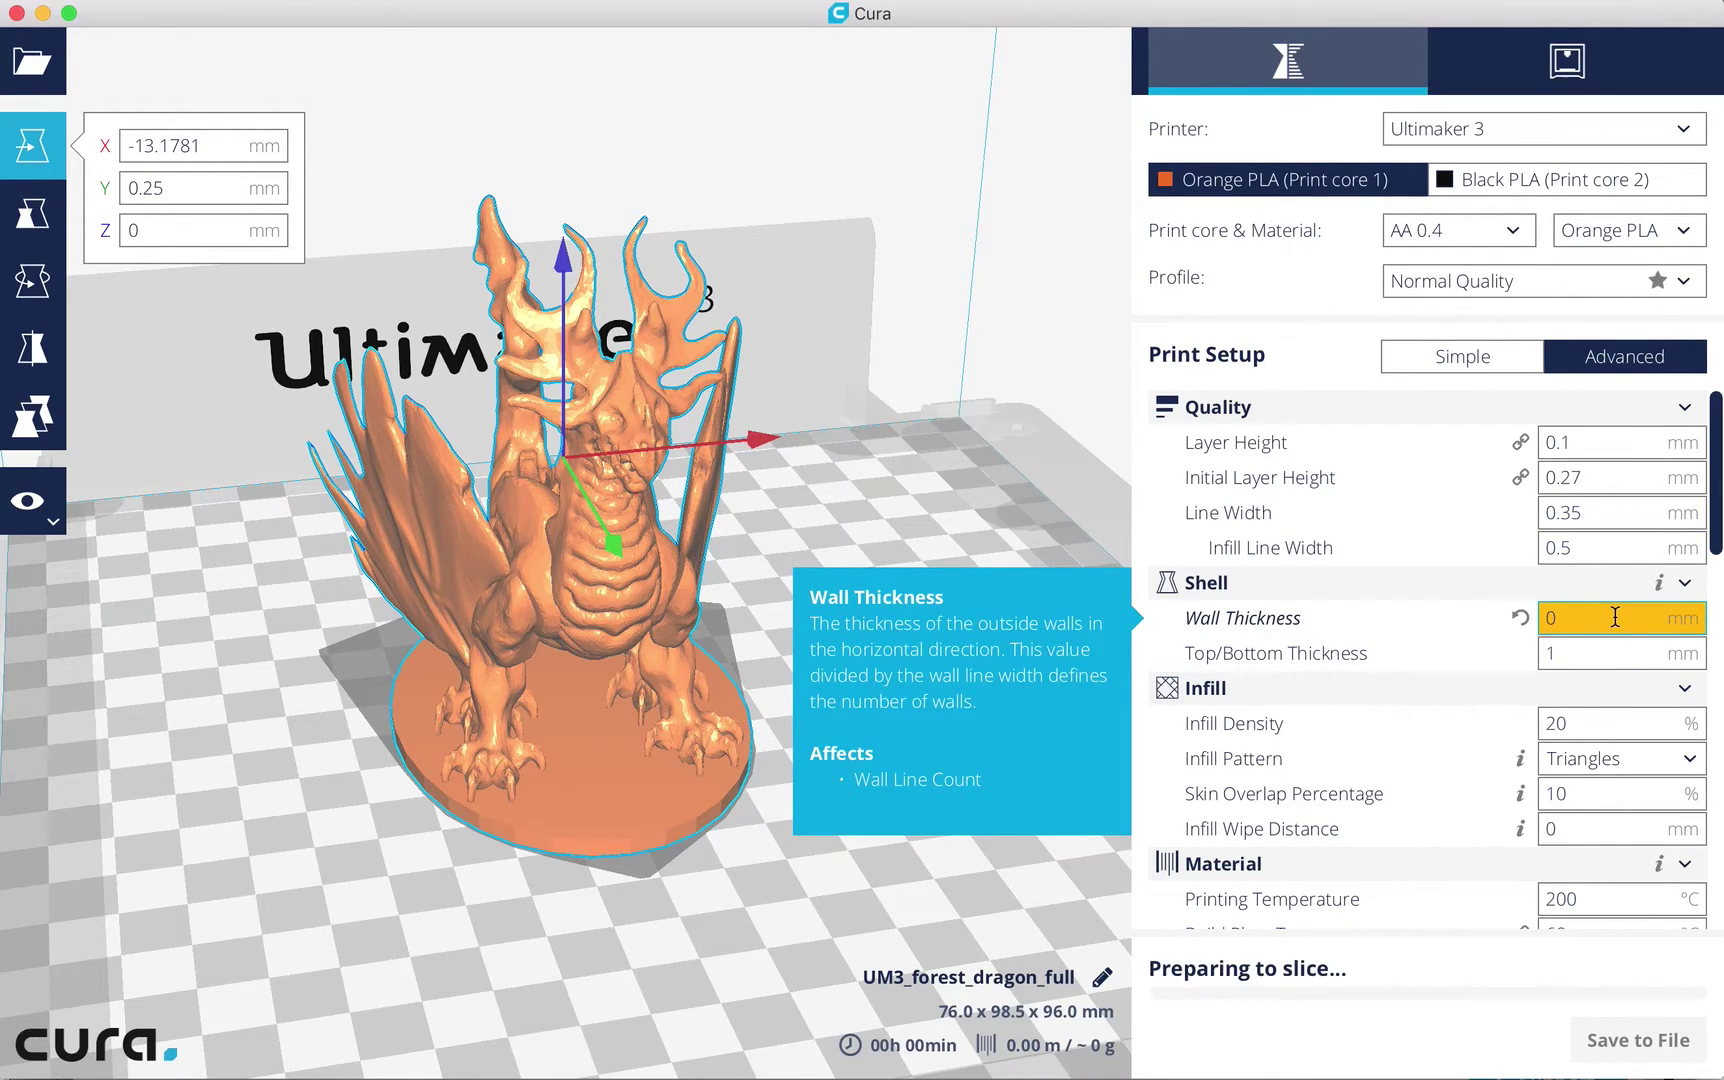
double_click(1594, 621)
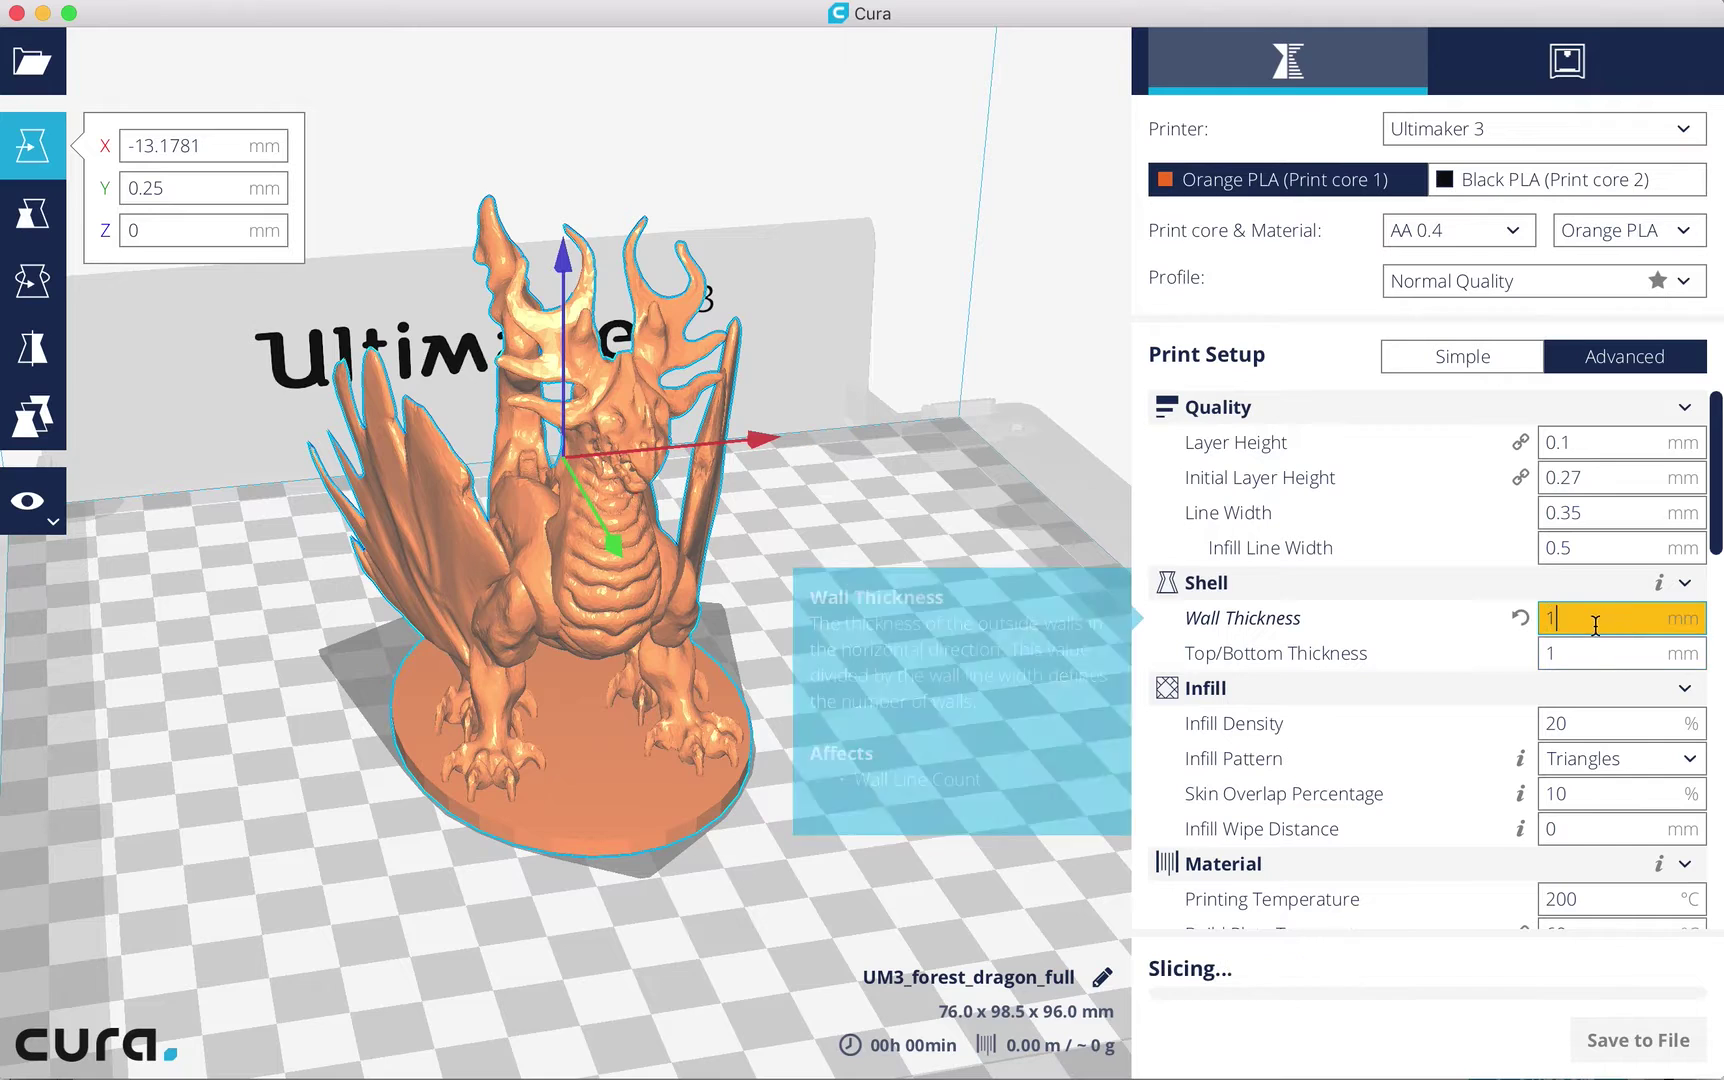
type("1")
Try a per-model Flow setting of 1 % on the dragon and remove that setting again.
scroll(1712, 497, "down", 3)
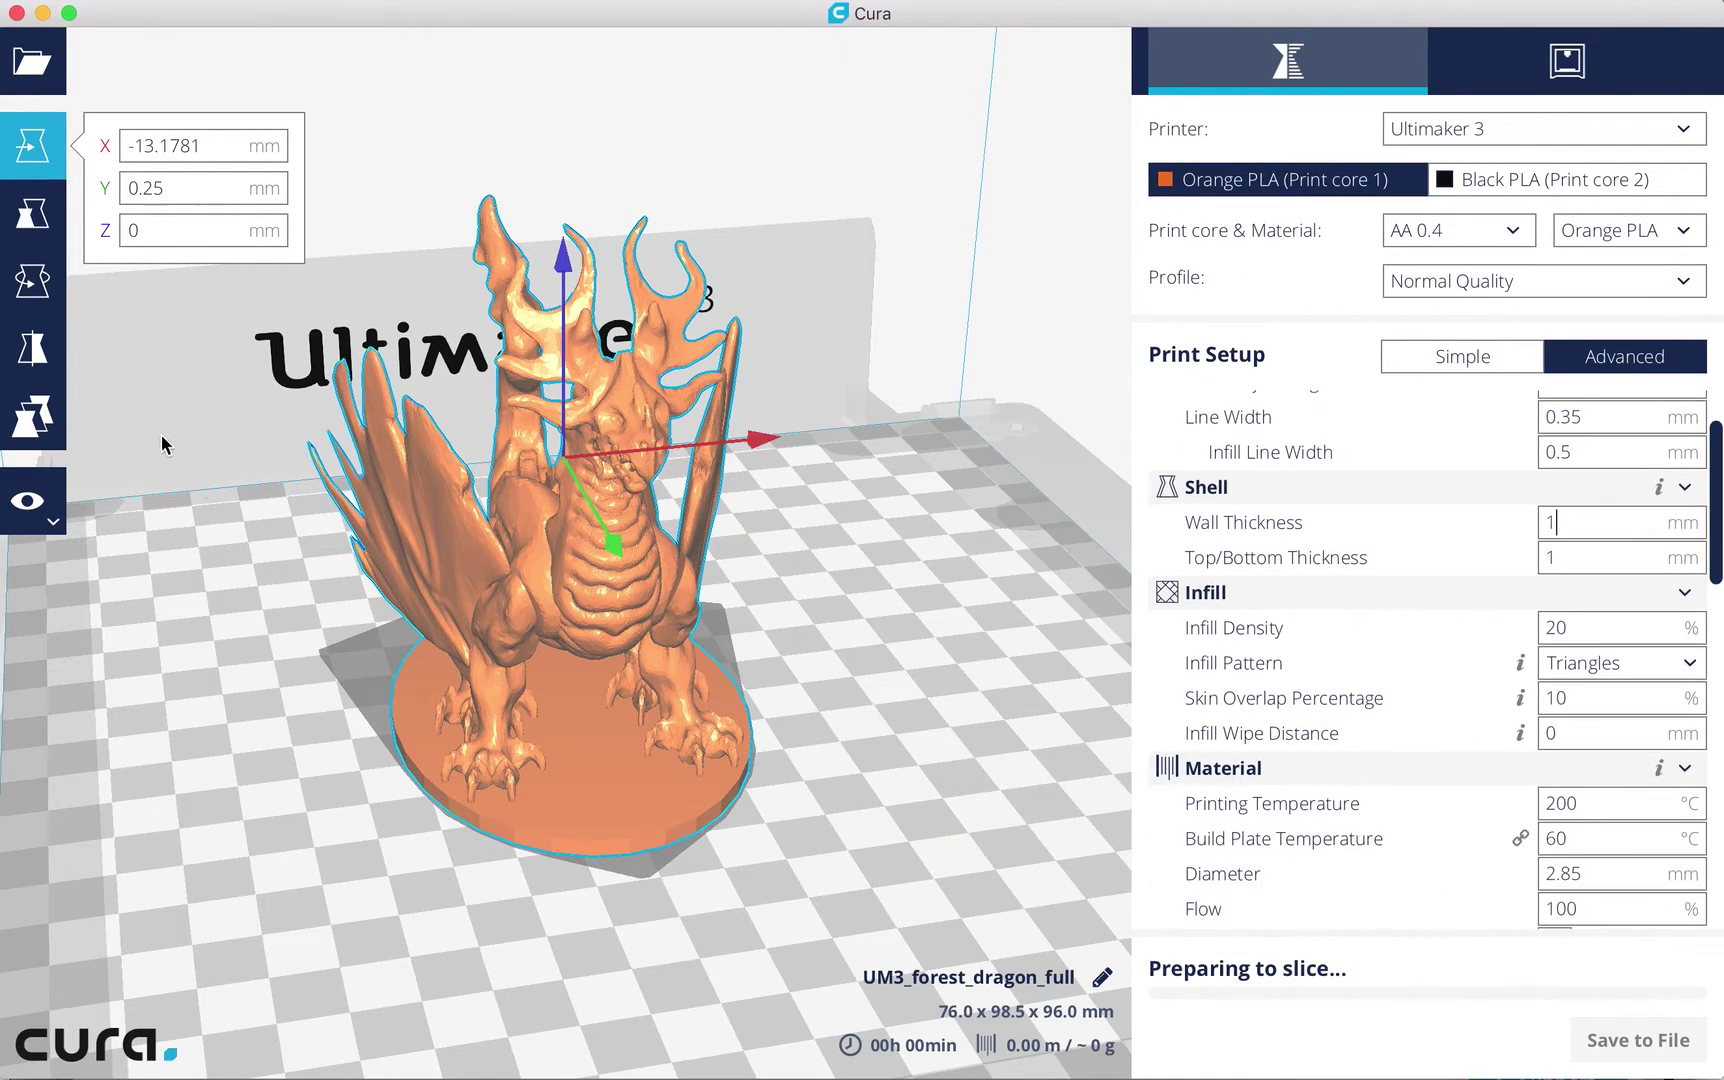
left_click(45, 425)
left_click(164, 465)
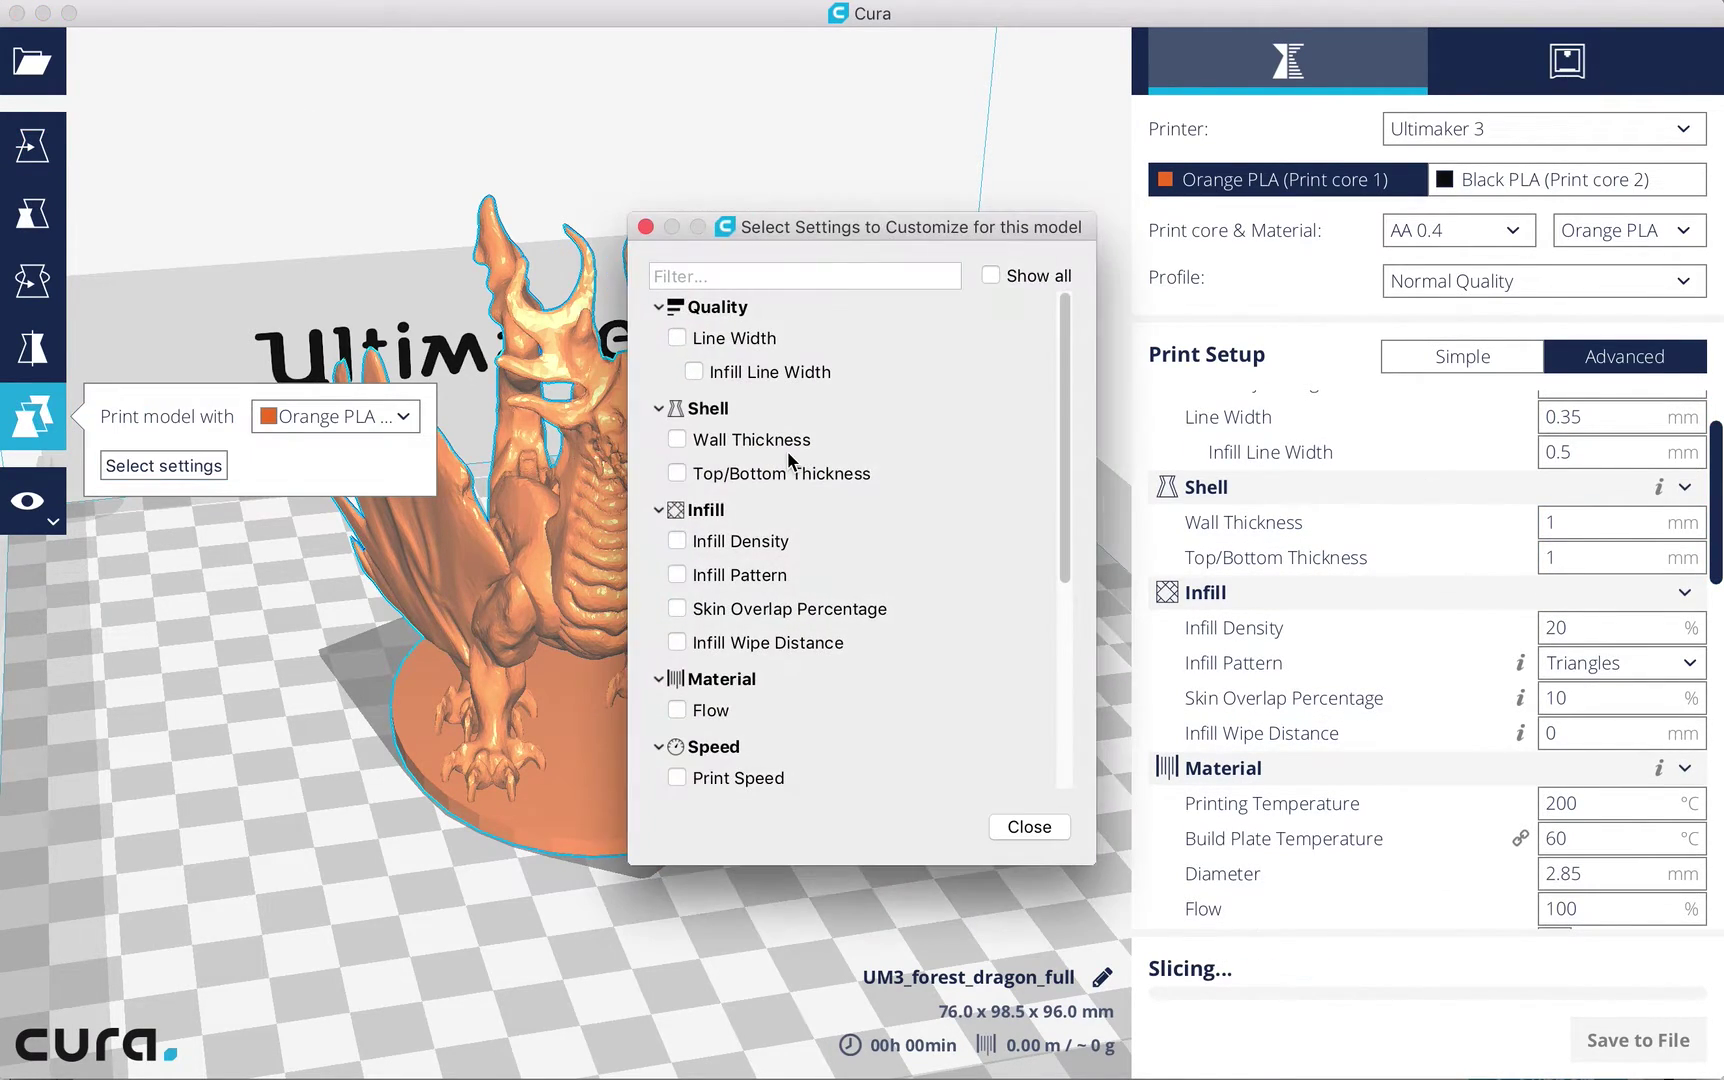
left_click(676, 711)
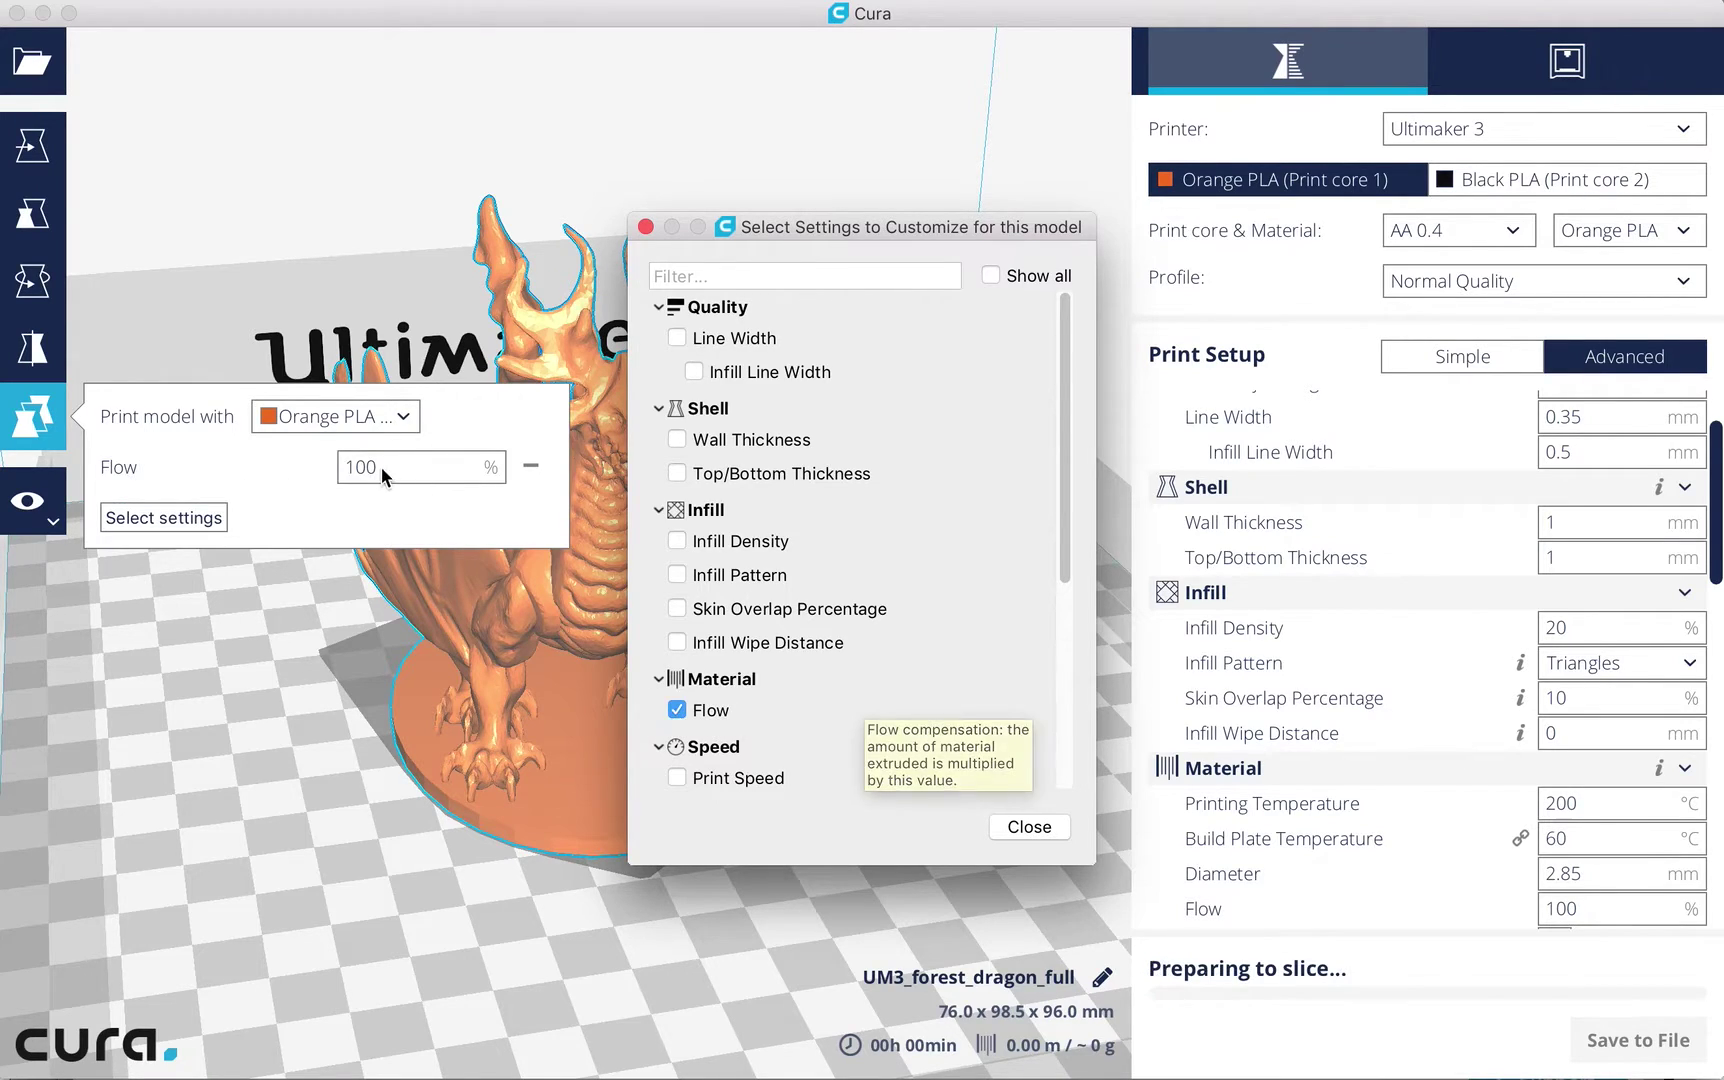
left_click(1030, 827)
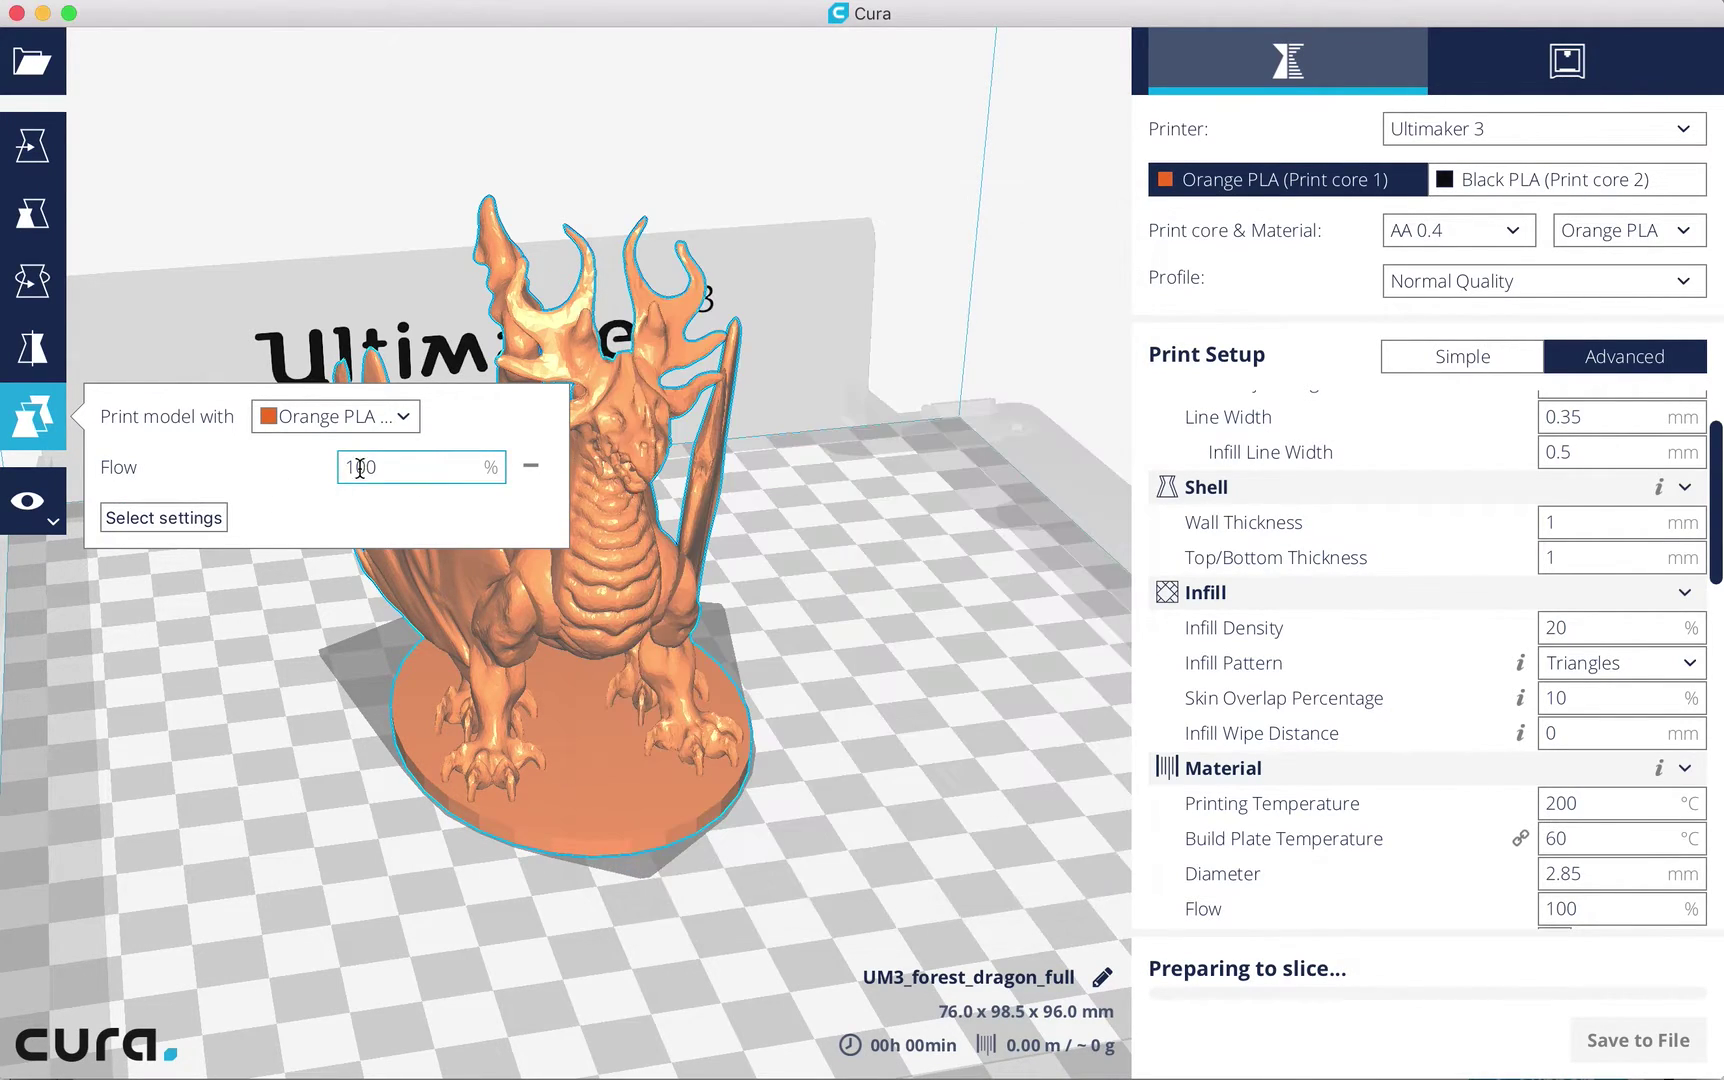
double_click(405, 470)
type("1")
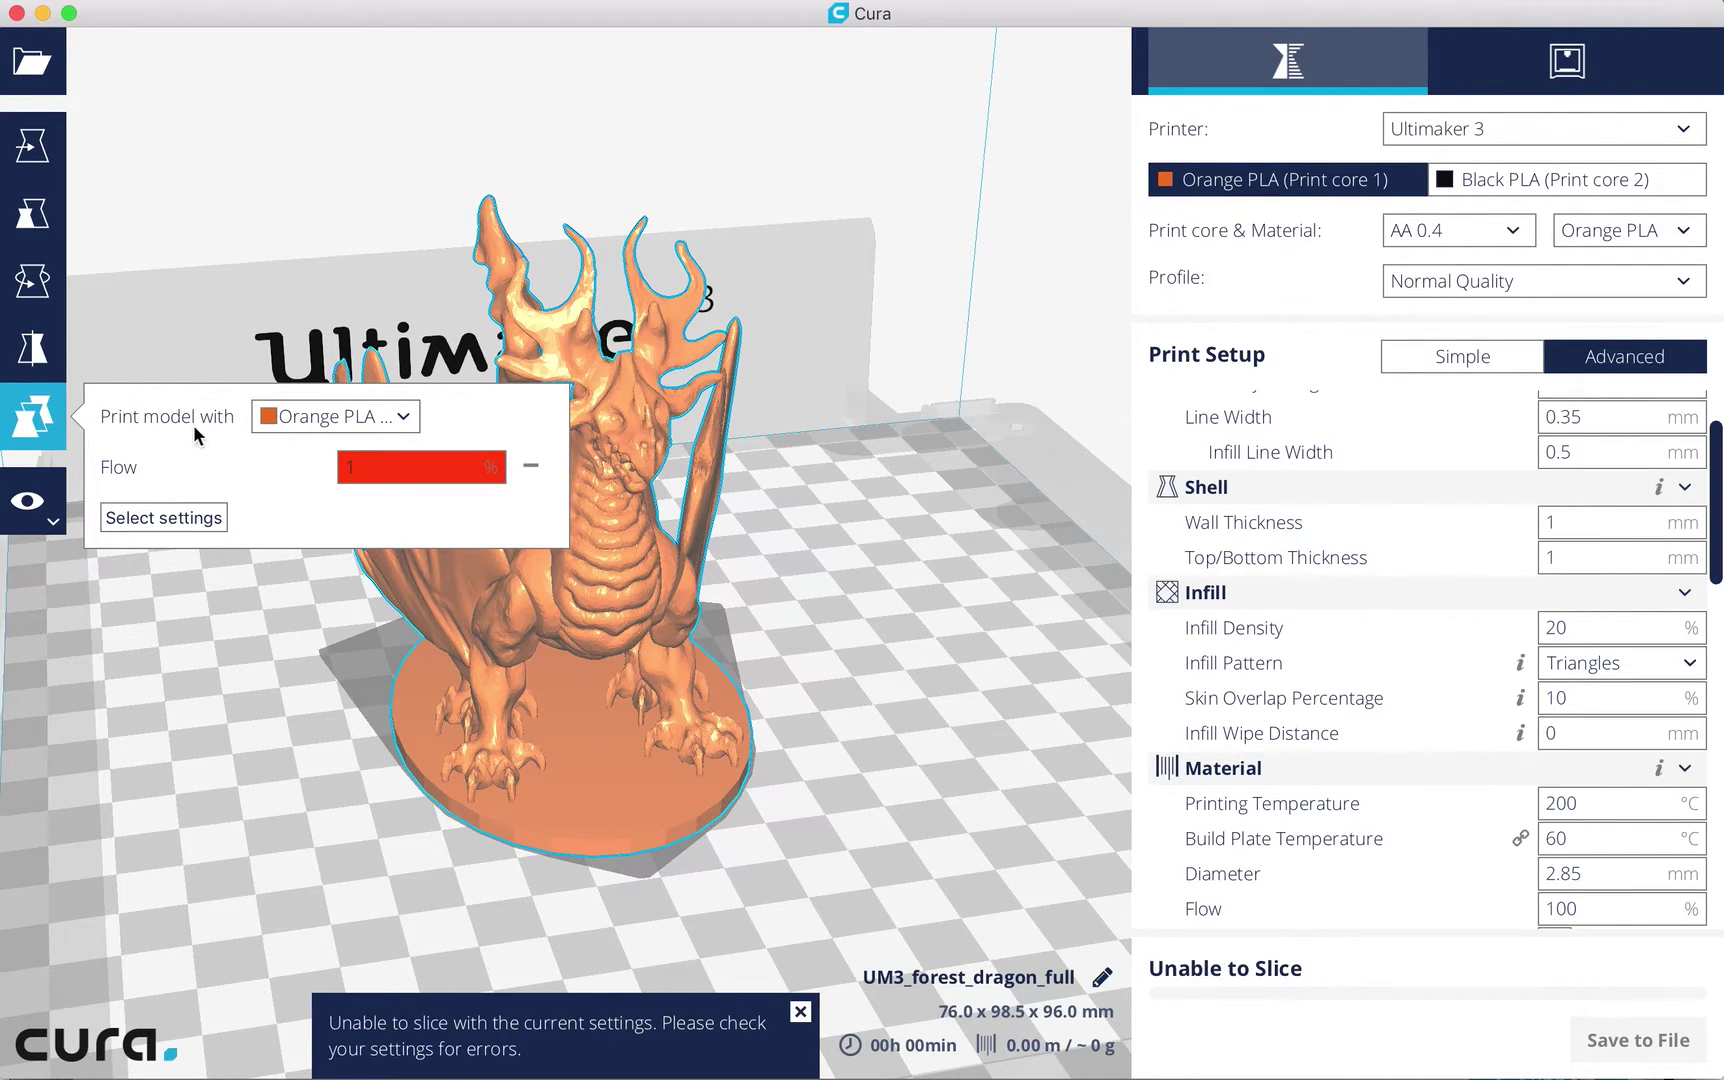
left_click(531, 468)
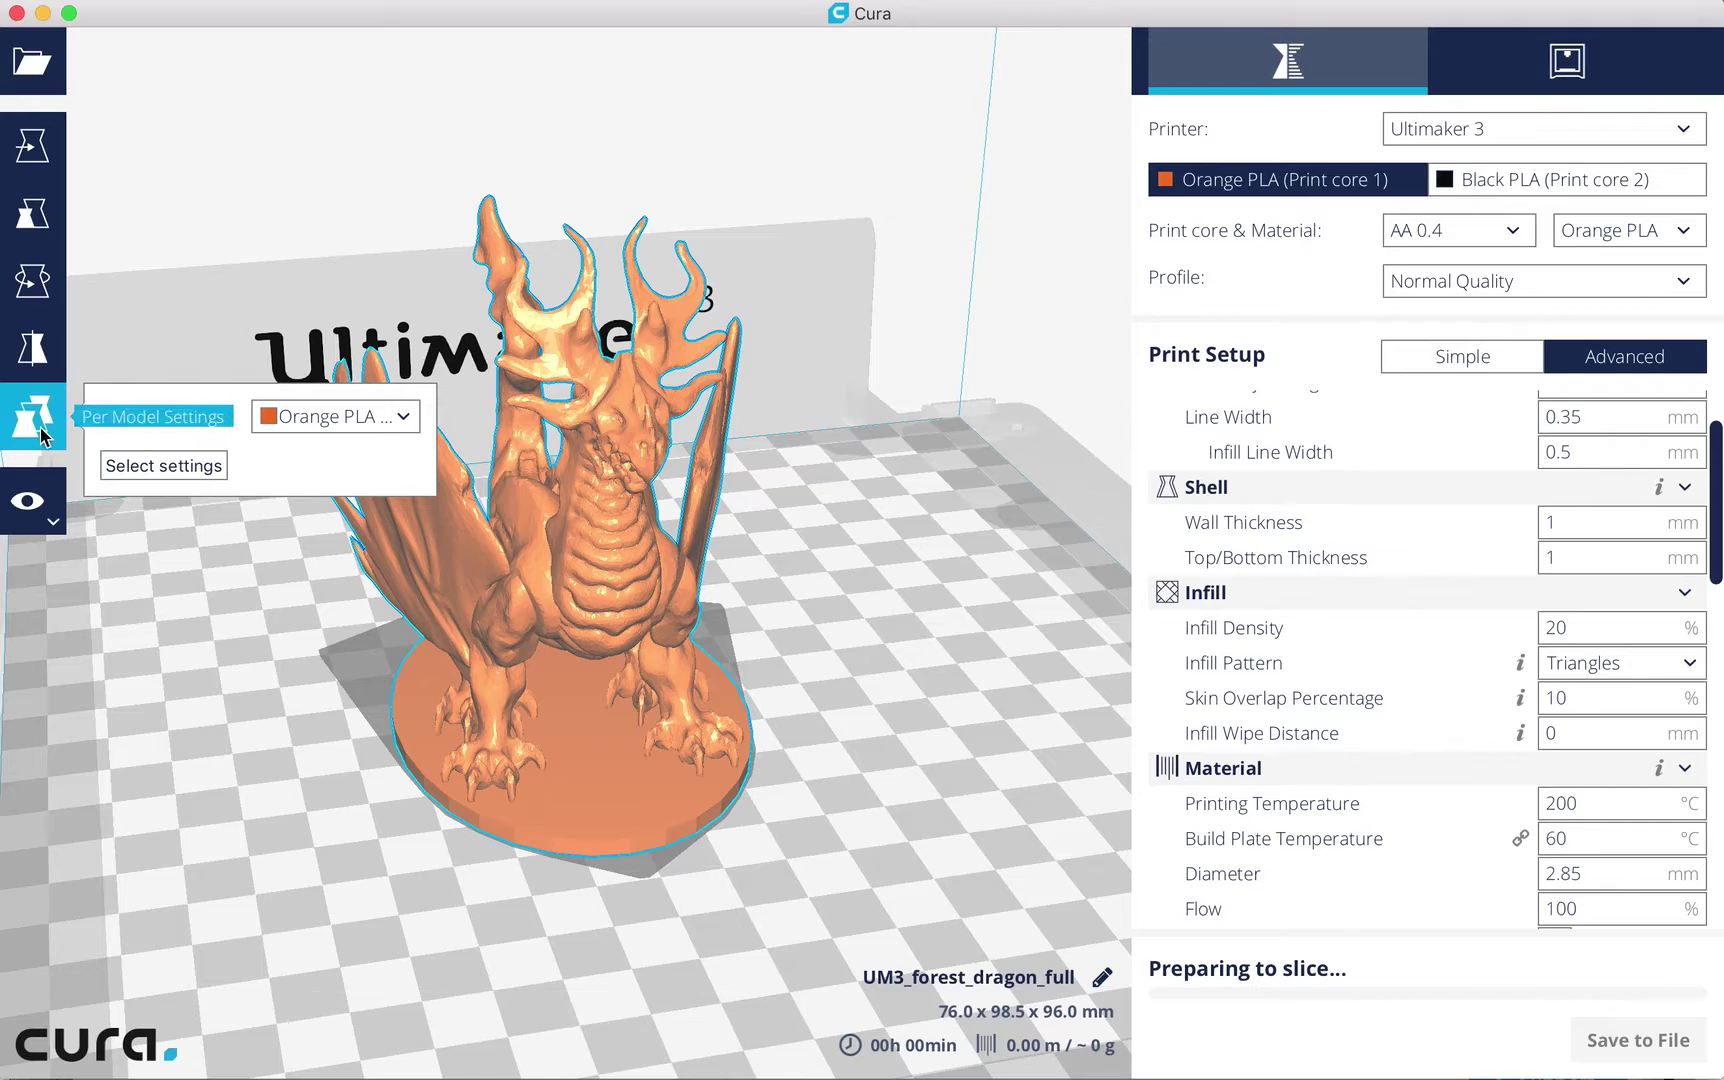
Set the material Flow in the print setup to 1 %.
double_click(1594, 920)
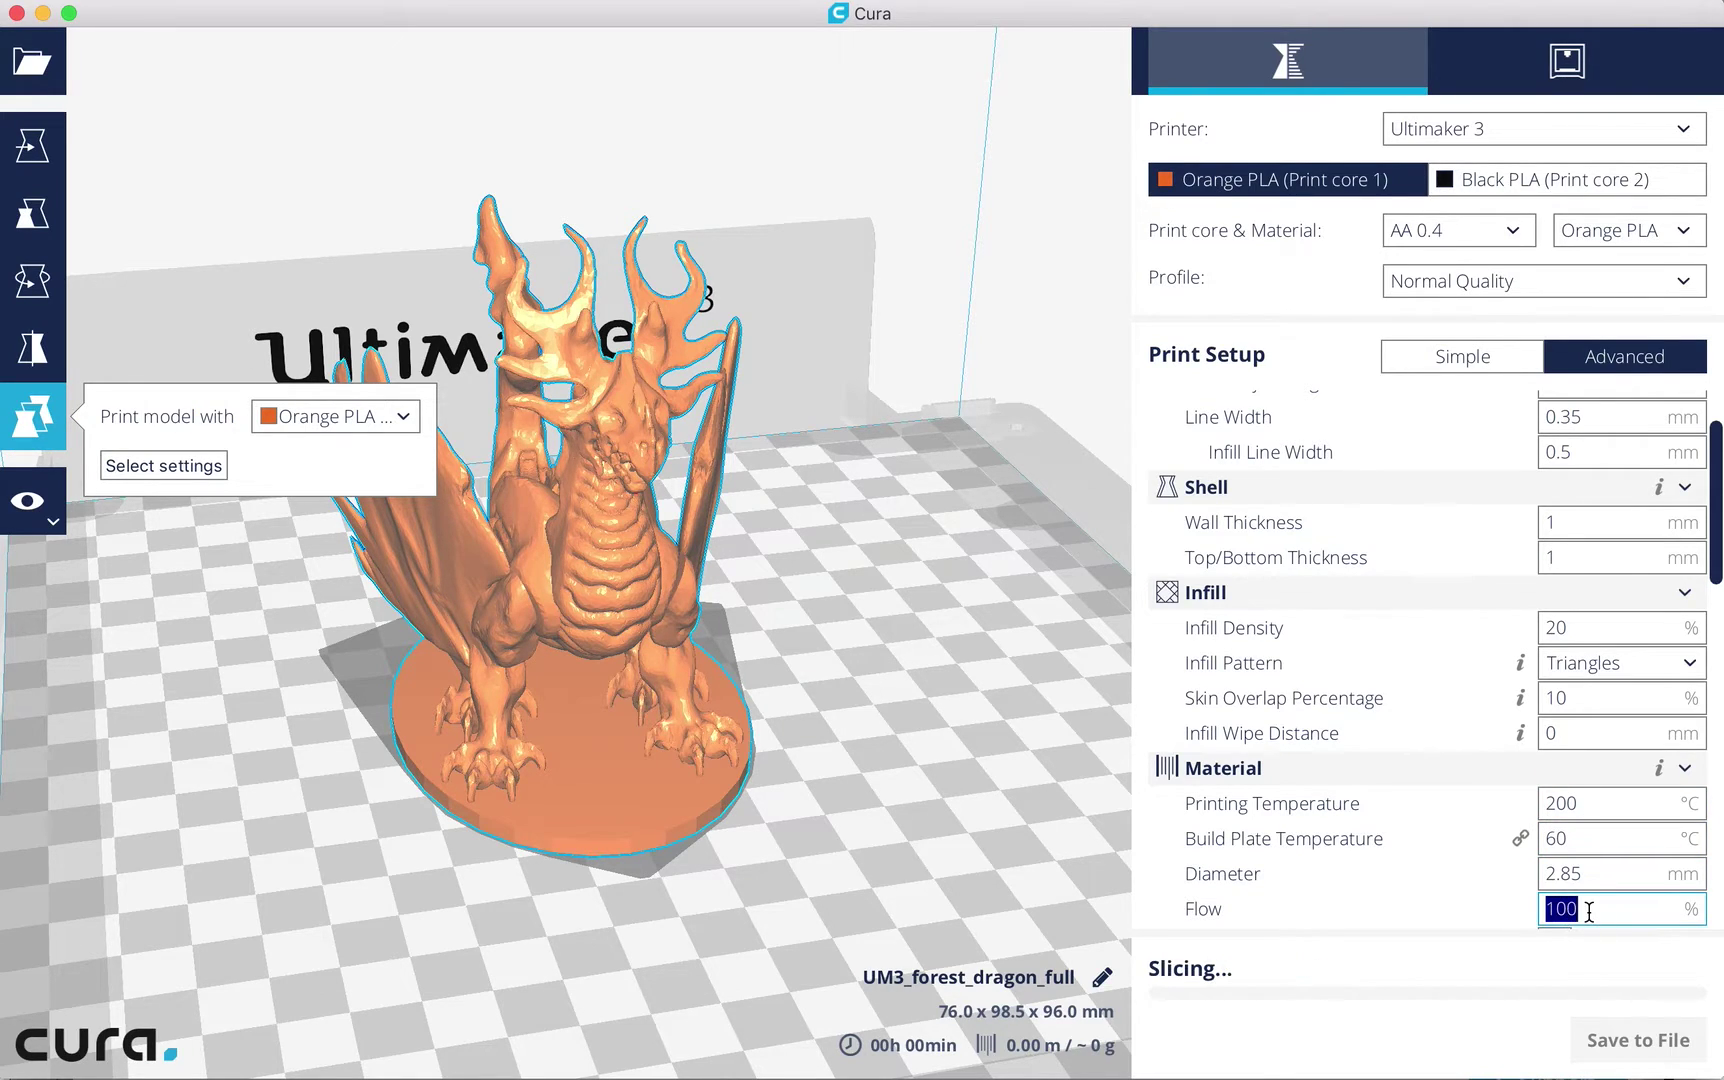
type("1")
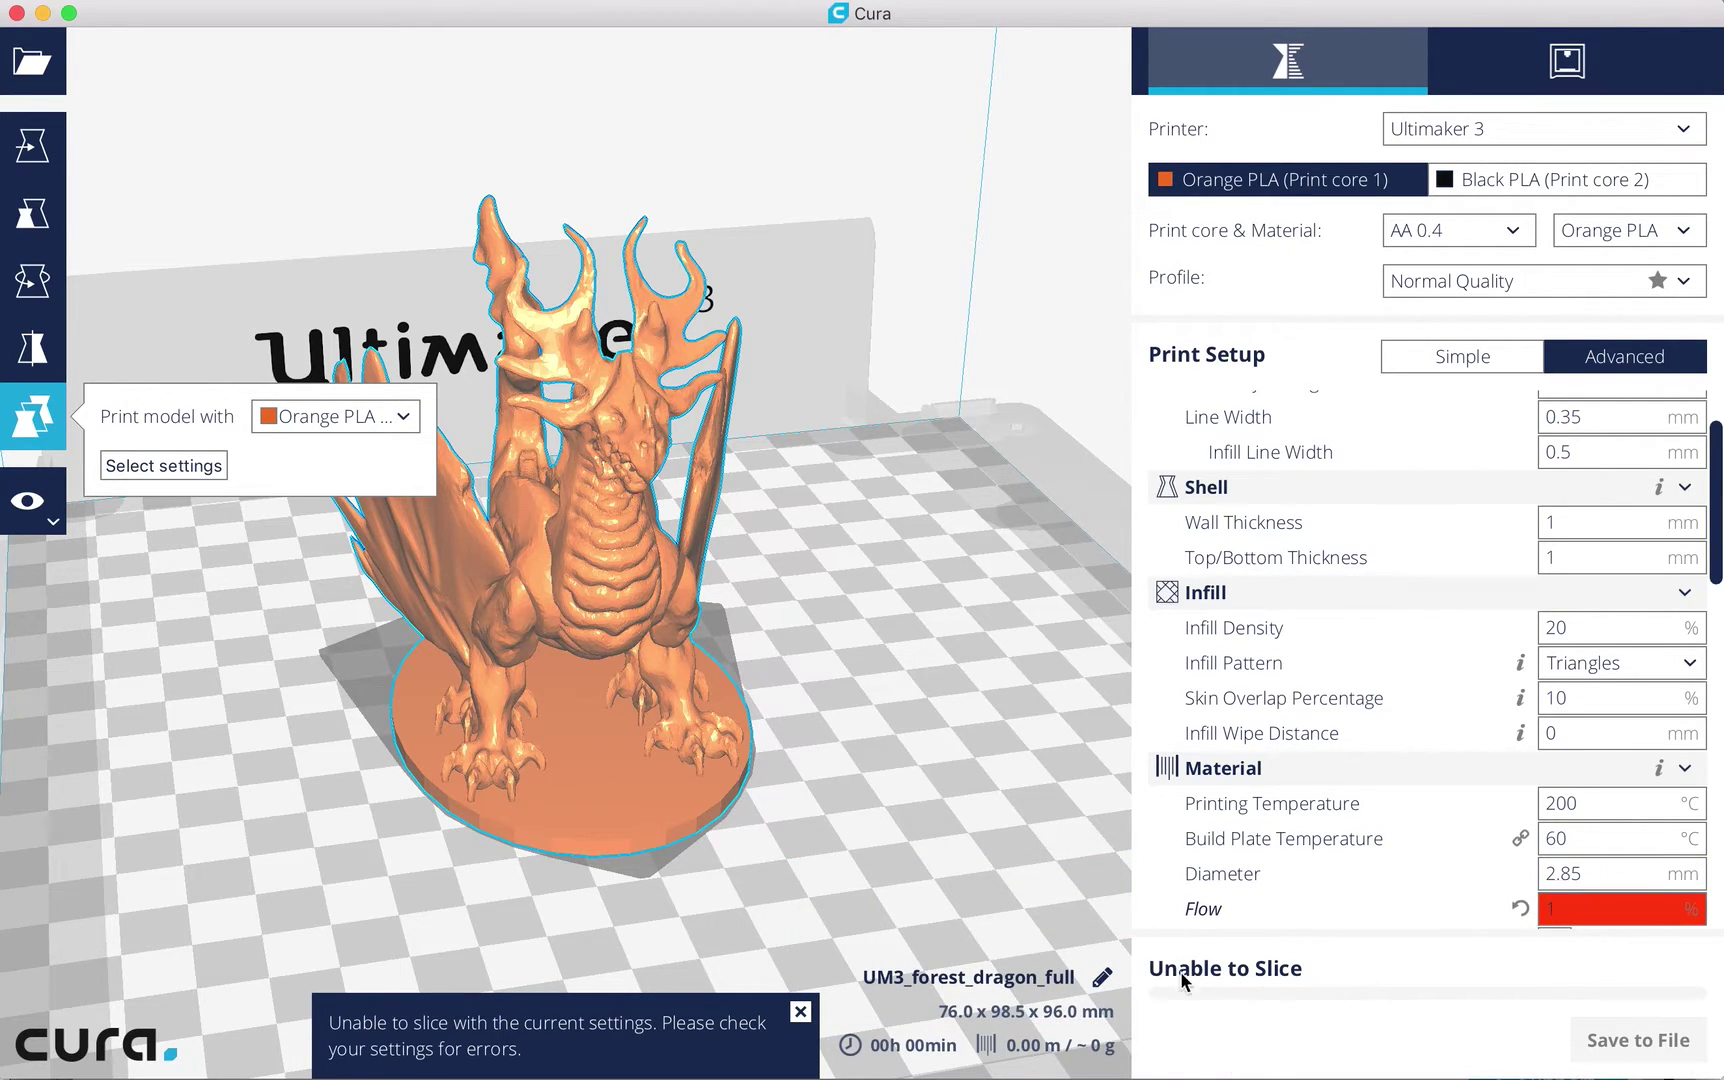
left_click(913, 618)
Move the dragon to about -8.2 mm in Y and shift it along X to the left part of the build plate.
left_click(683, 572)
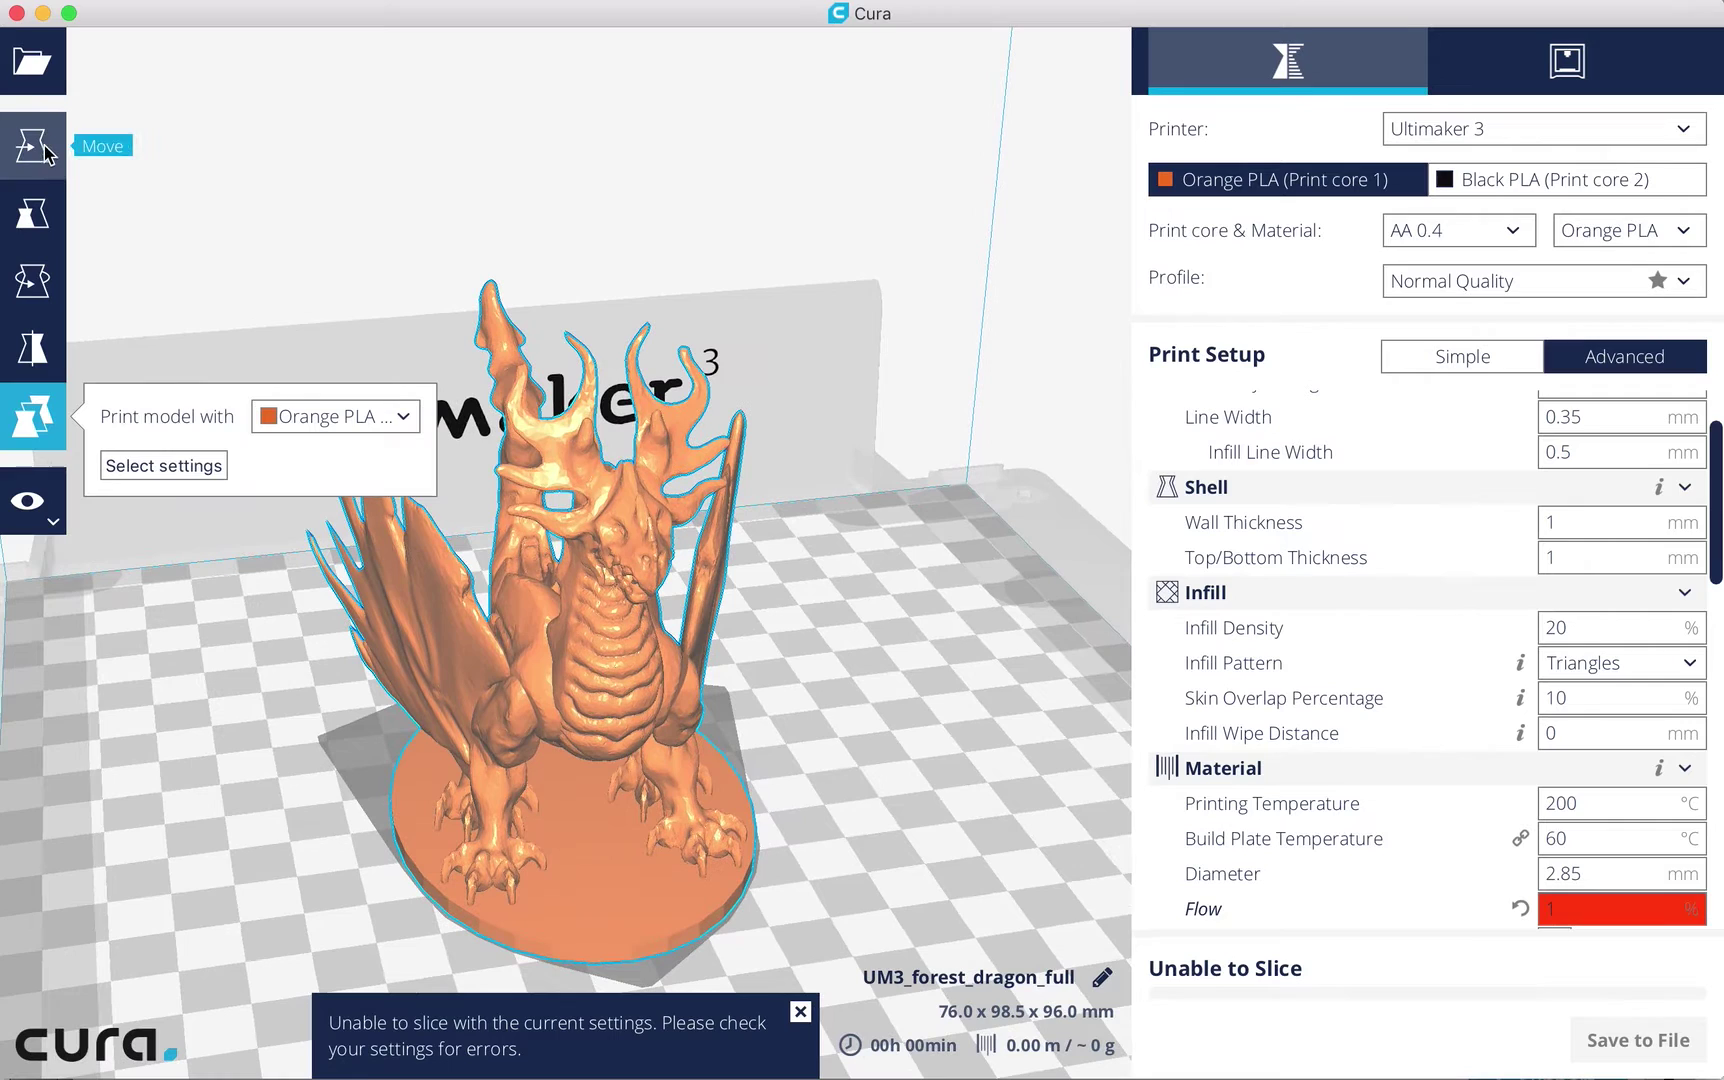
left_click(33, 145)
left_click_drag(766, 540, 1026, 498)
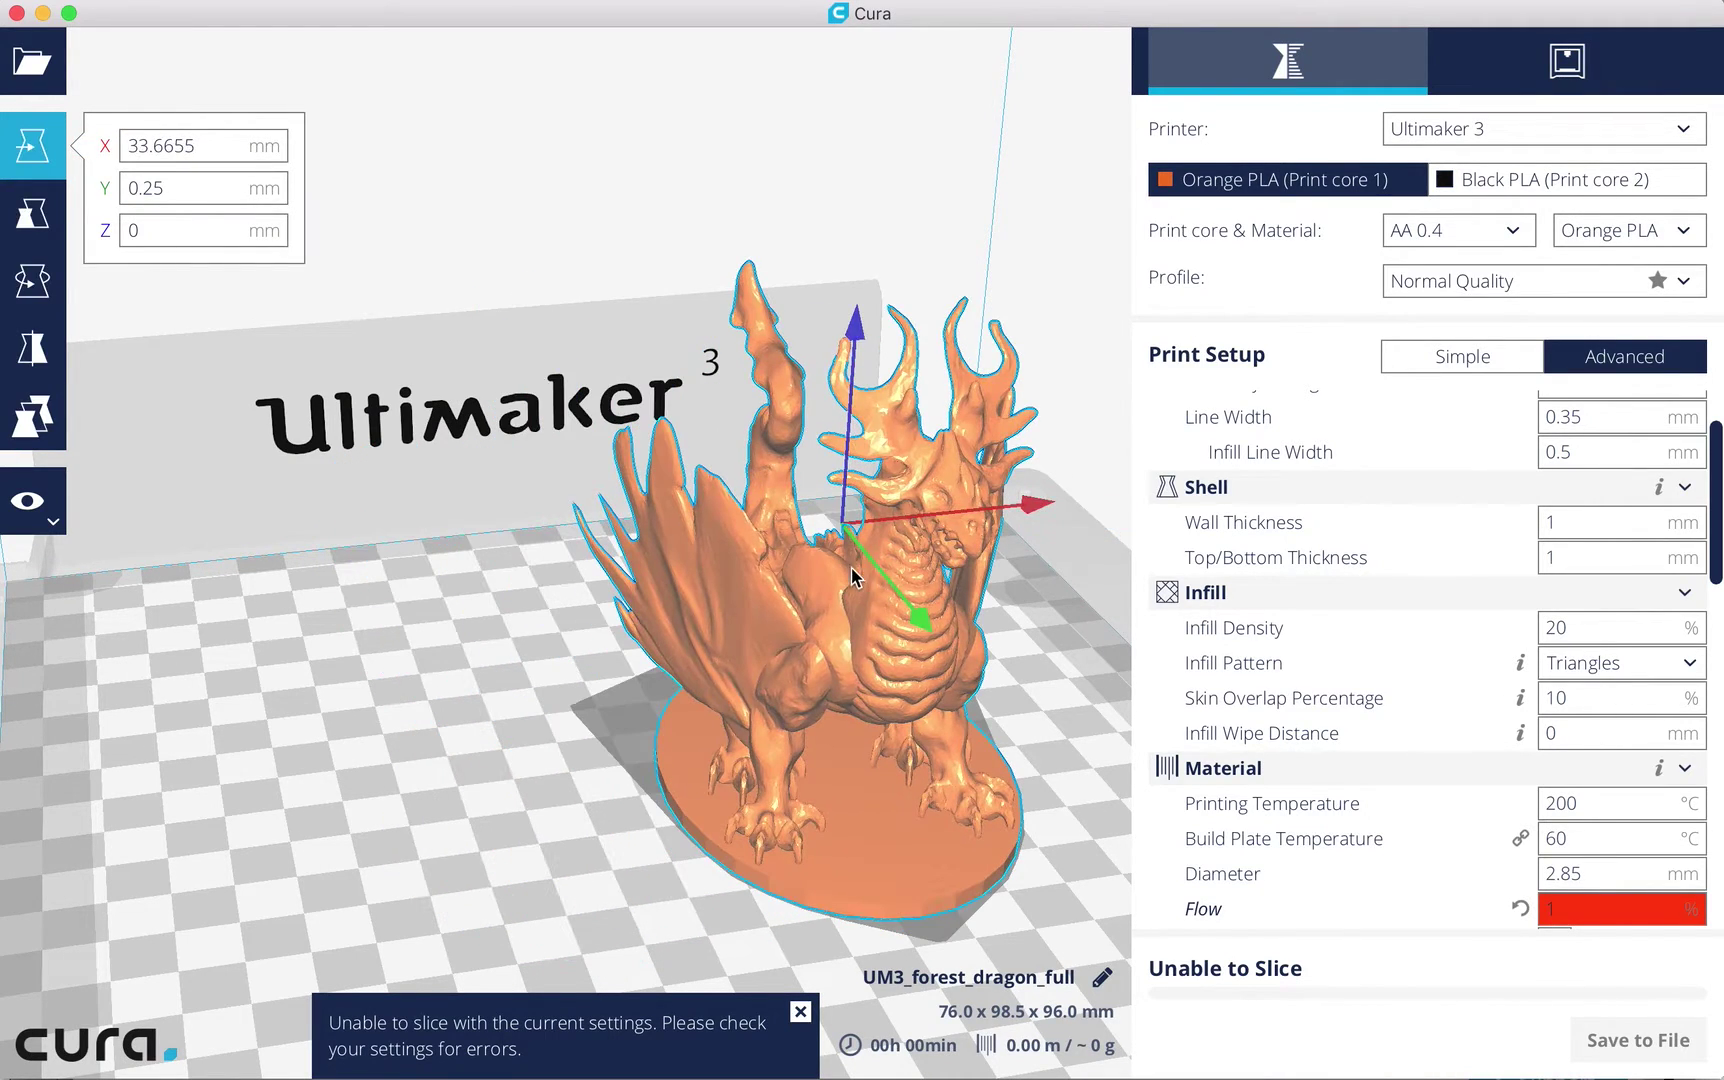
left_click_drag(917, 620, 454, 646)
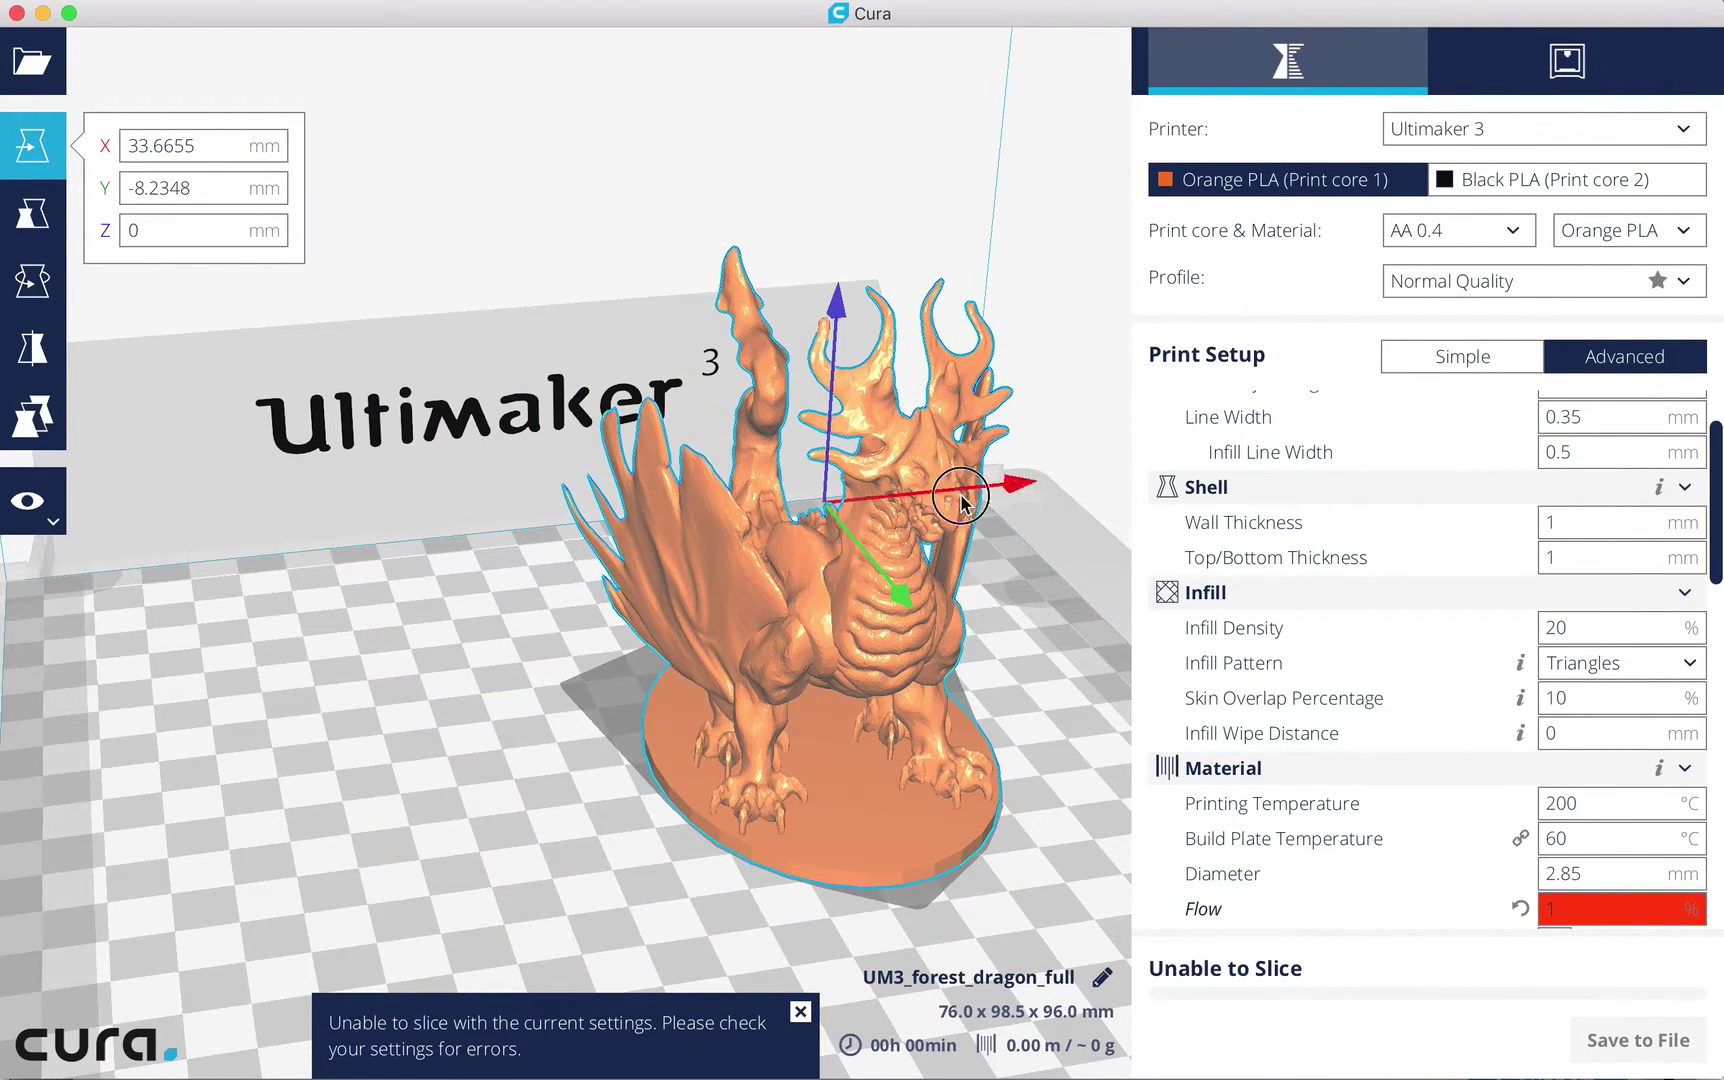
left_click_drag(974, 493, 573, 548)
Scale the dragon uniformly down to about 55.5 % with Snap Scaling enabled.
left_click(33, 213)
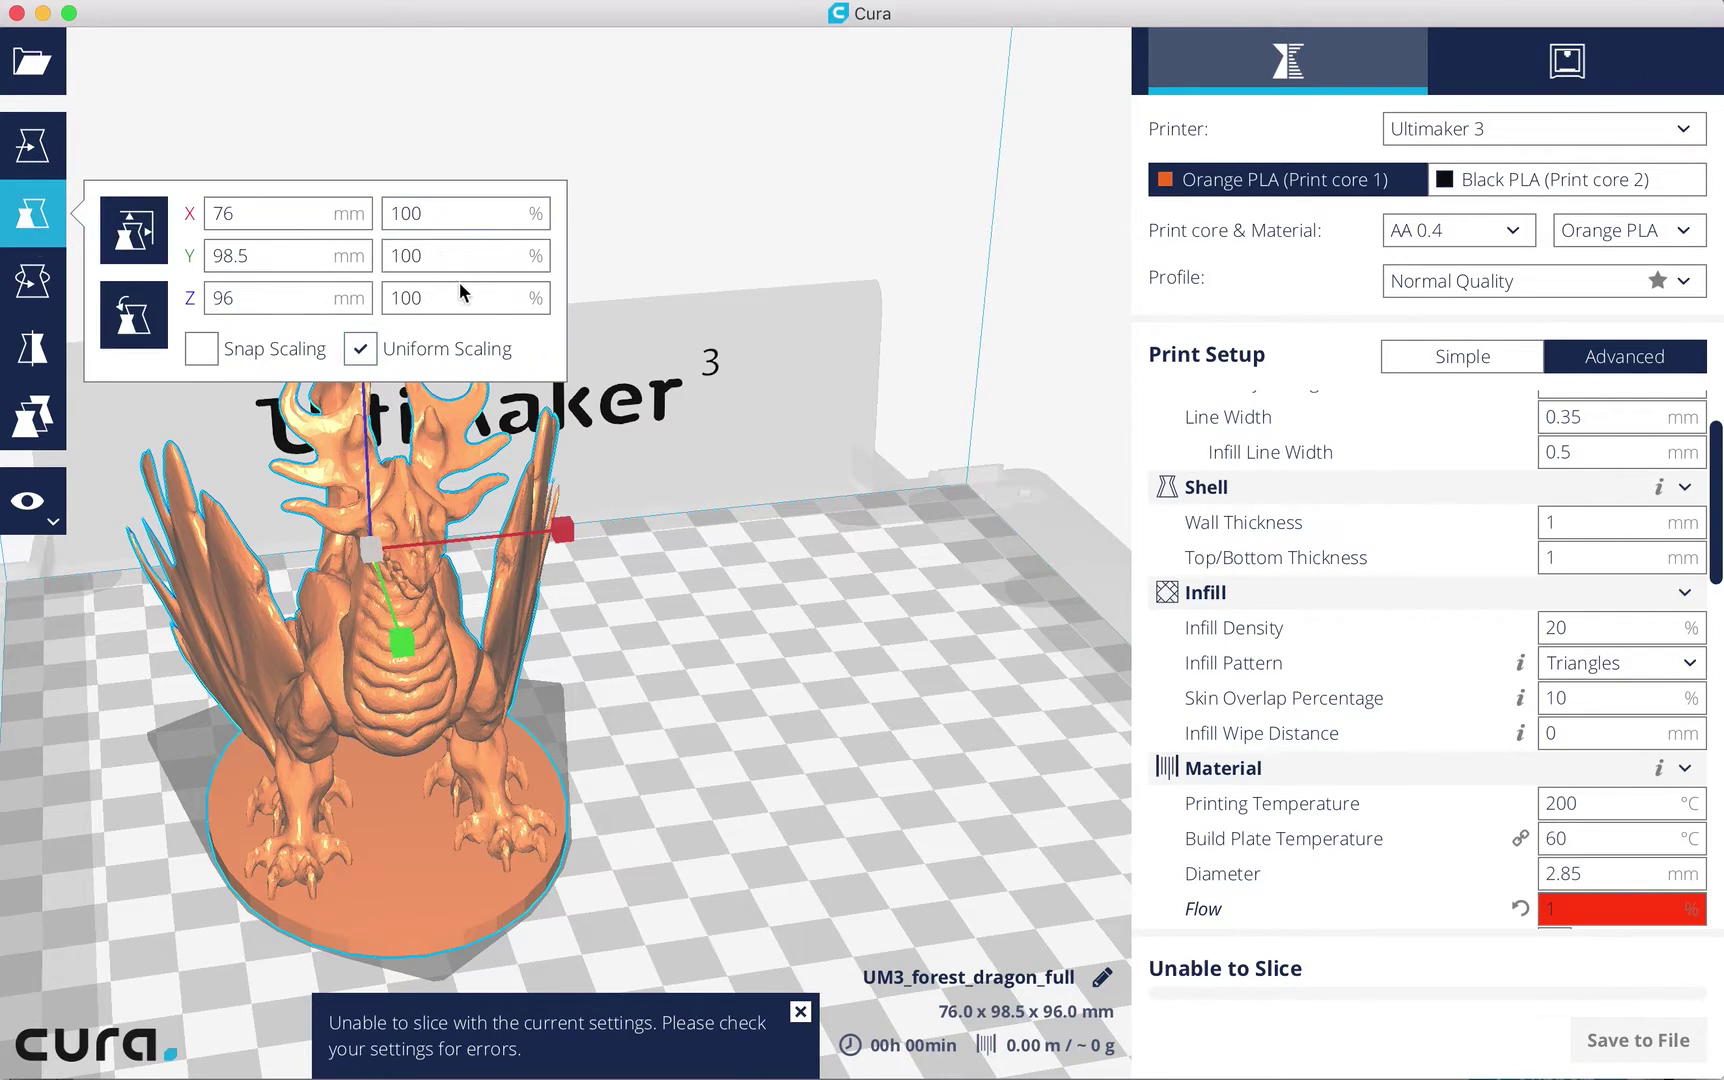
left_click_drag(416, 650, 410, 590)
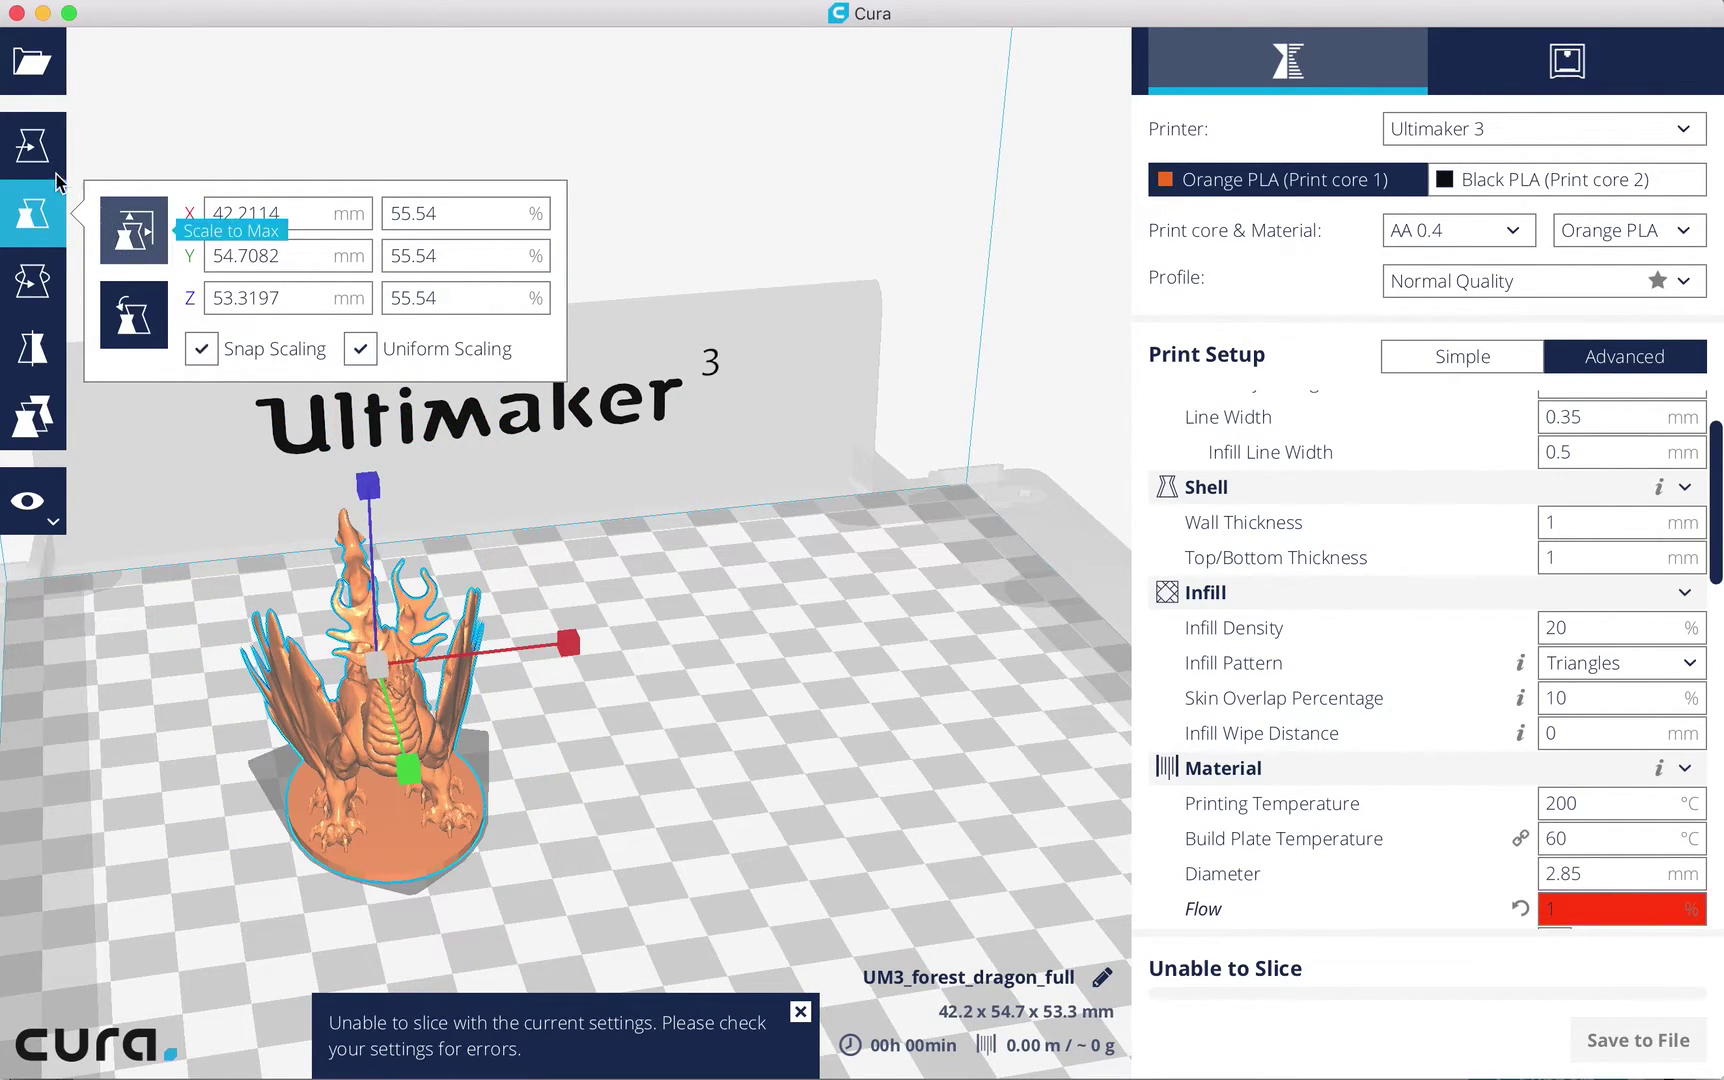
Duplicate the scaled dragon twice to form a row of three on the build plate.
right_click(433, 733)
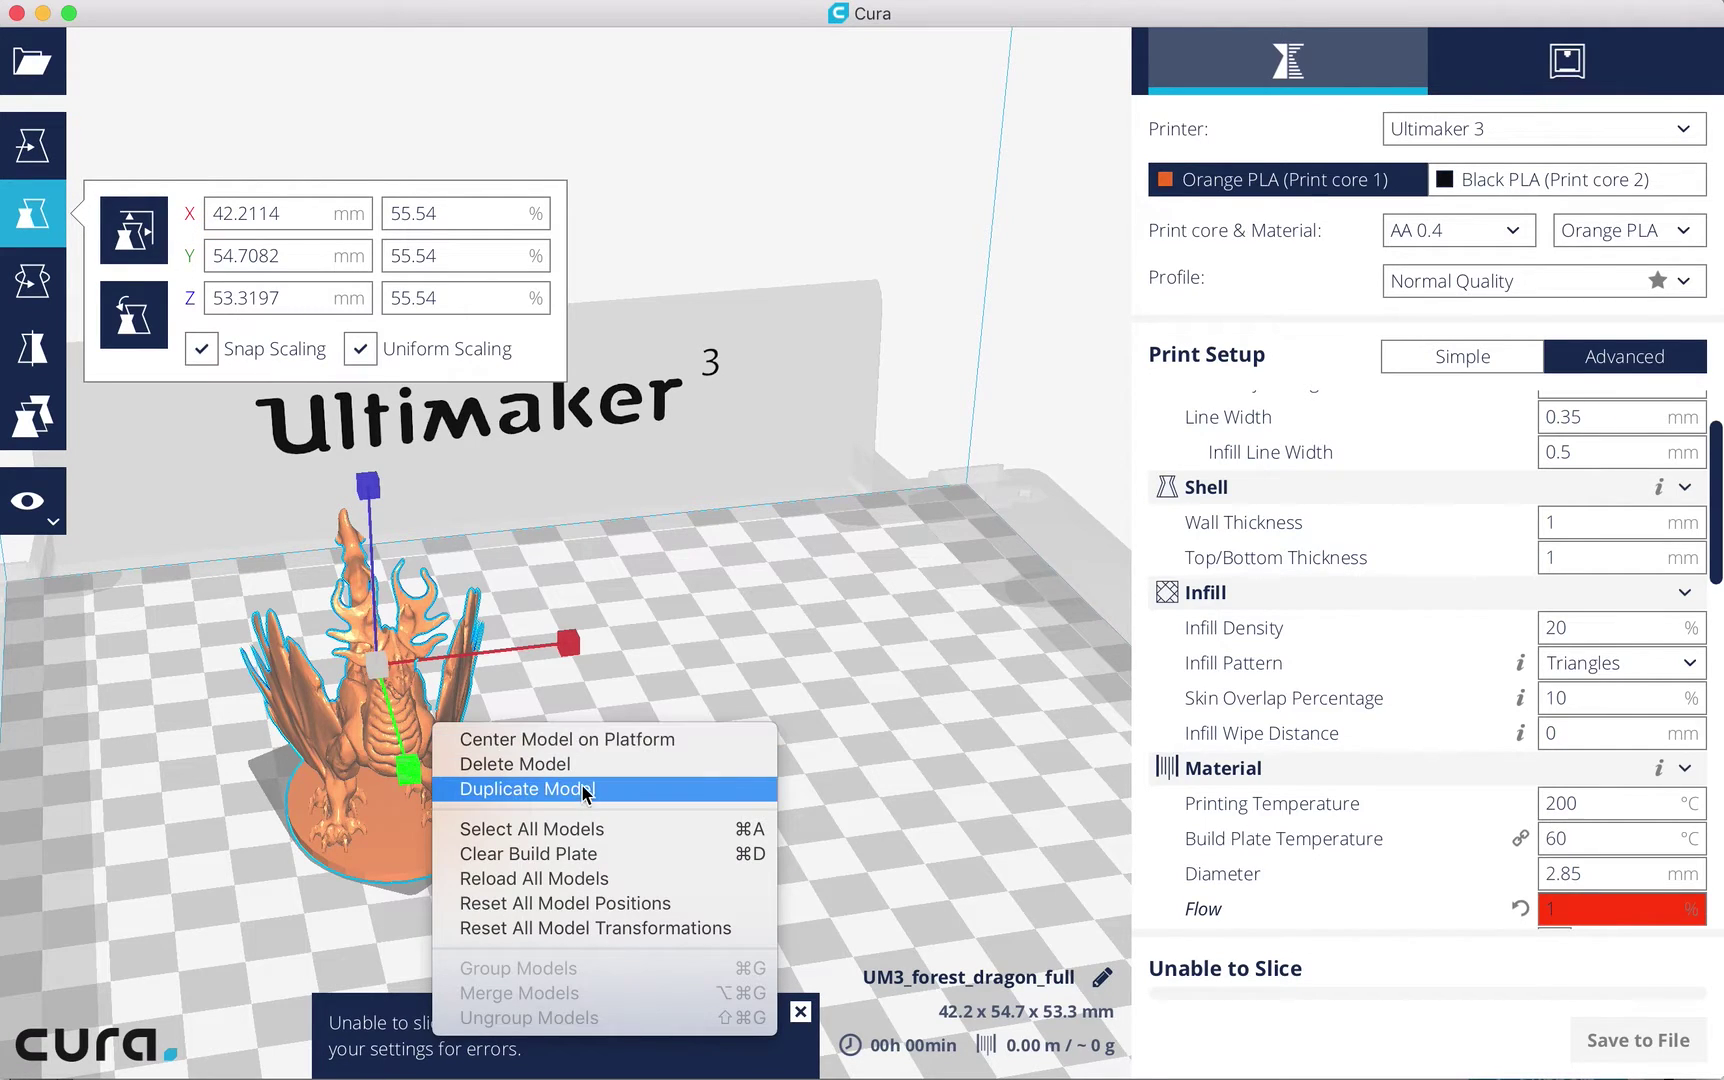
left_click(584, 792)
right_click(643, 702)
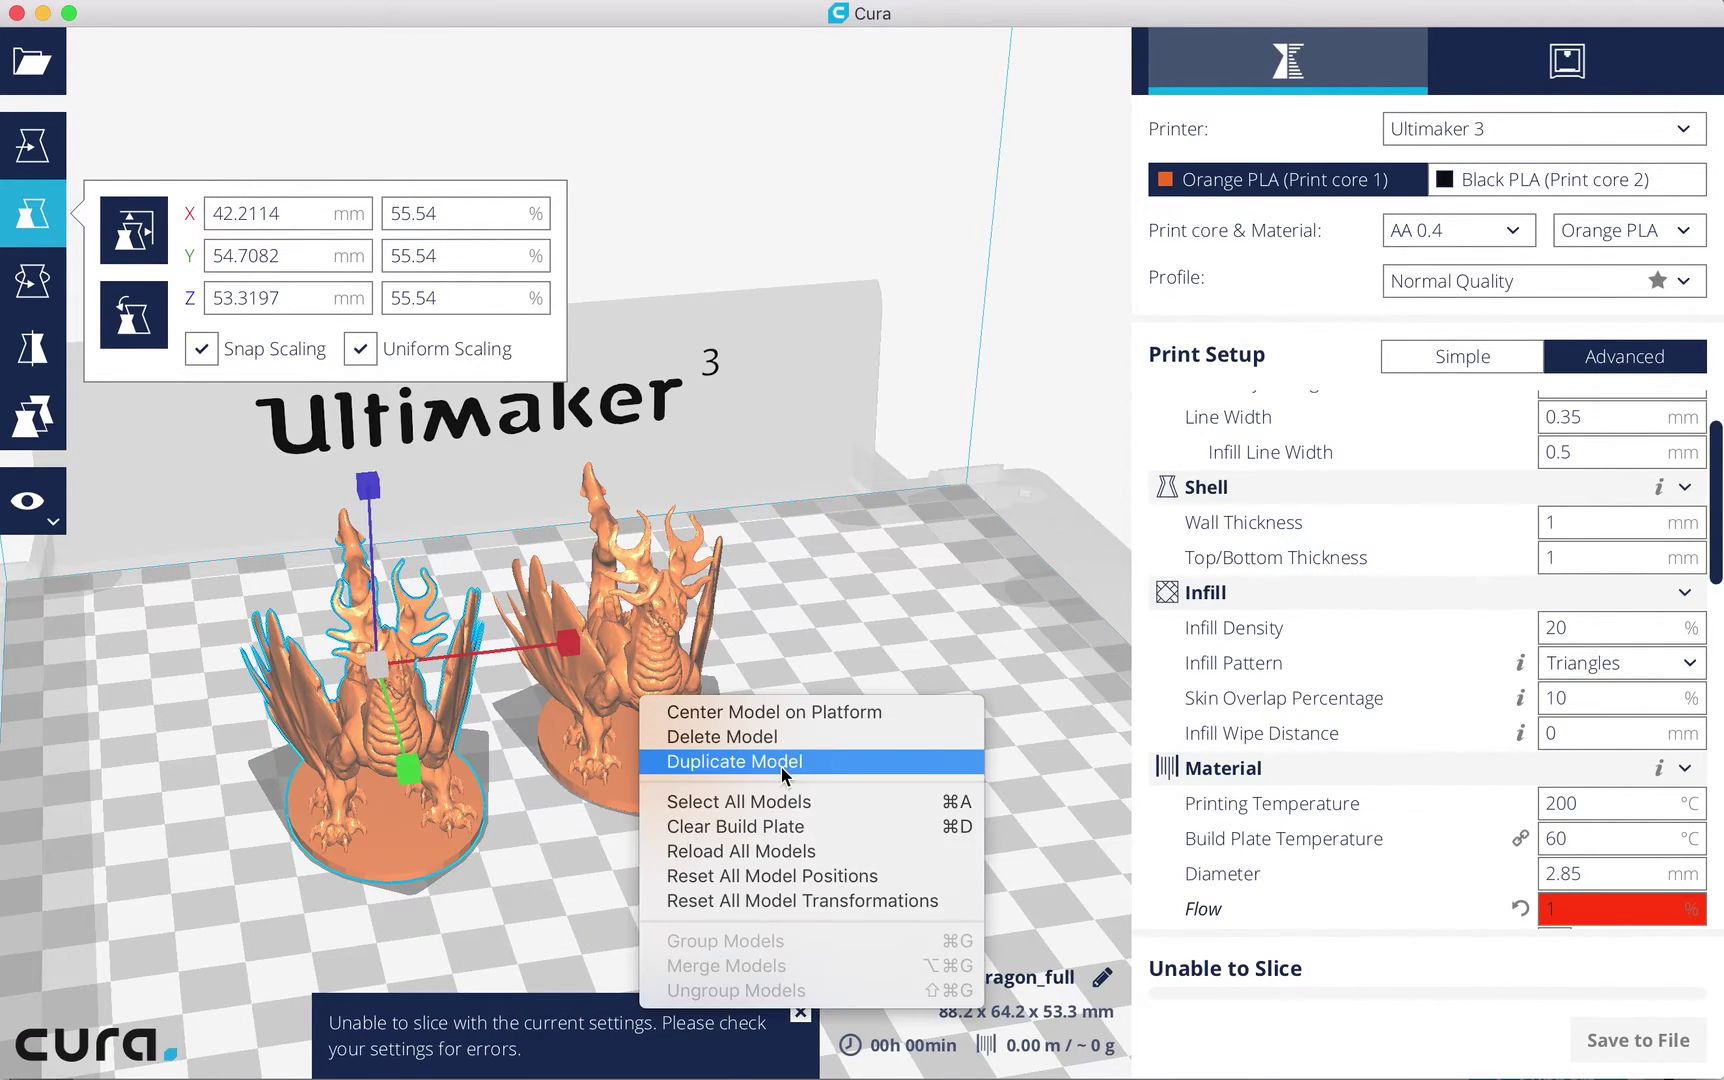
left_click(784, 762)
left_click(922, 630)
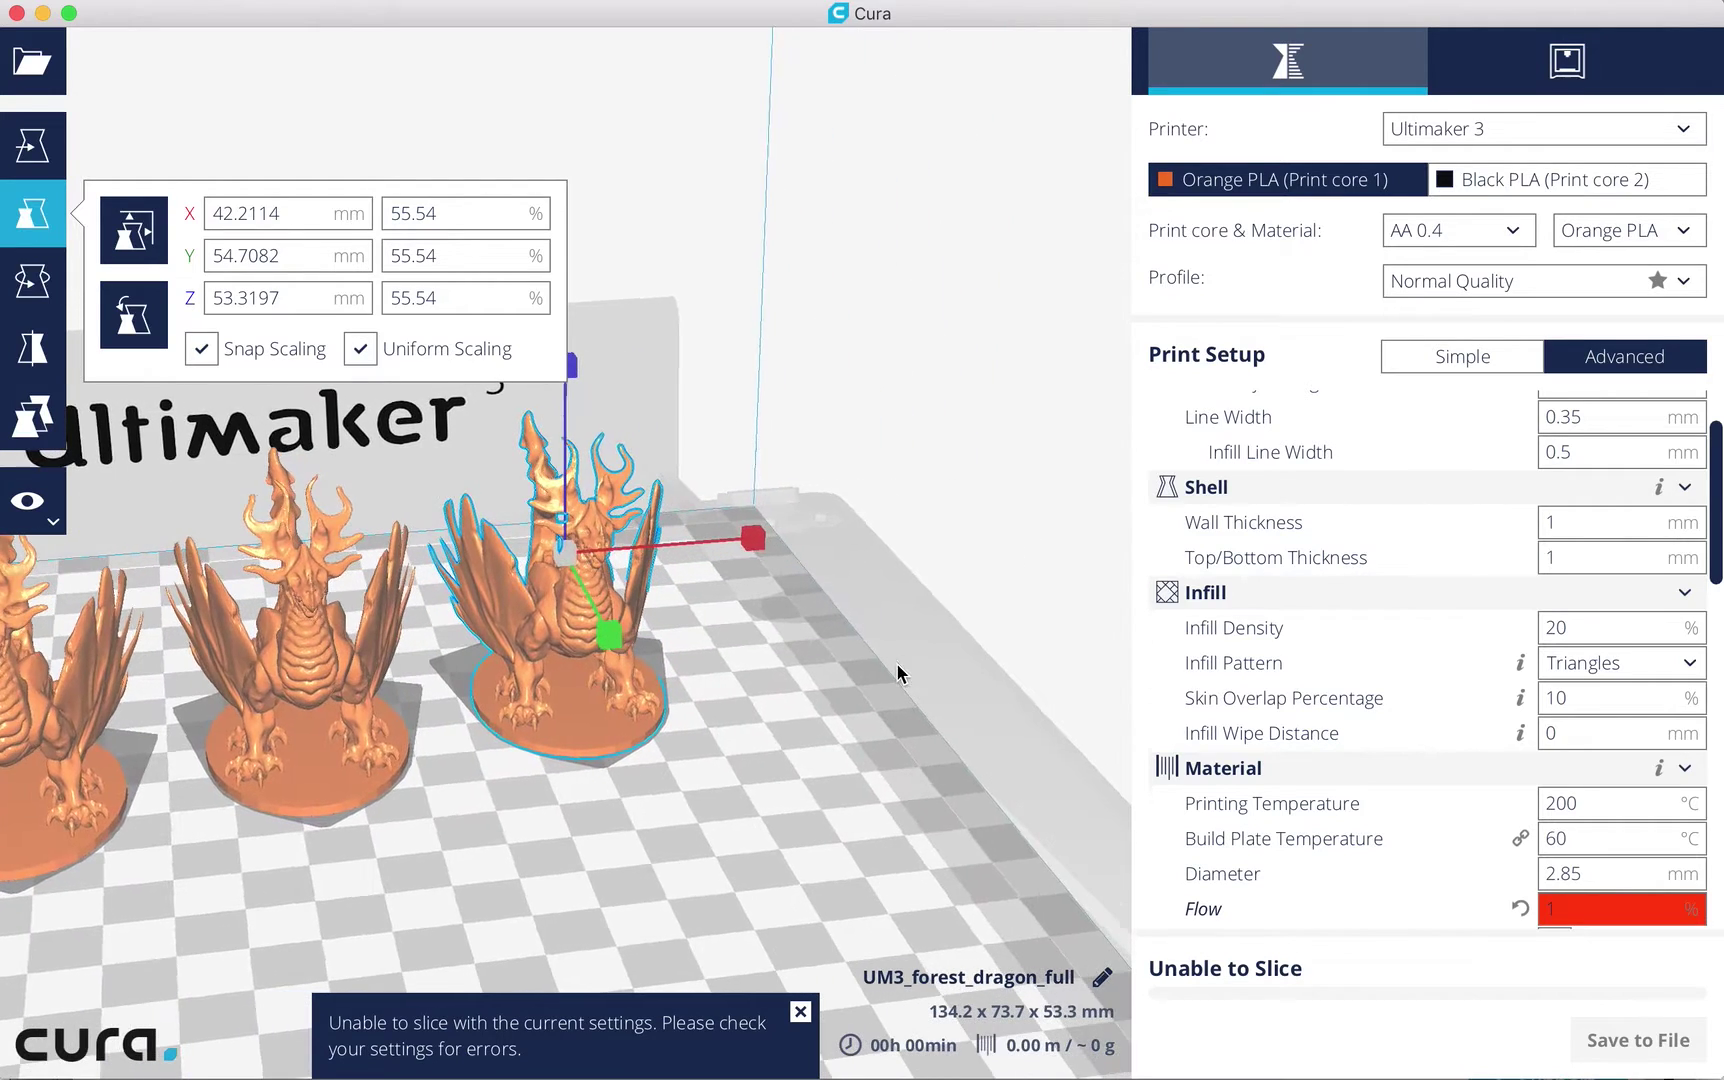
scroll(783, 660, "down", 3)
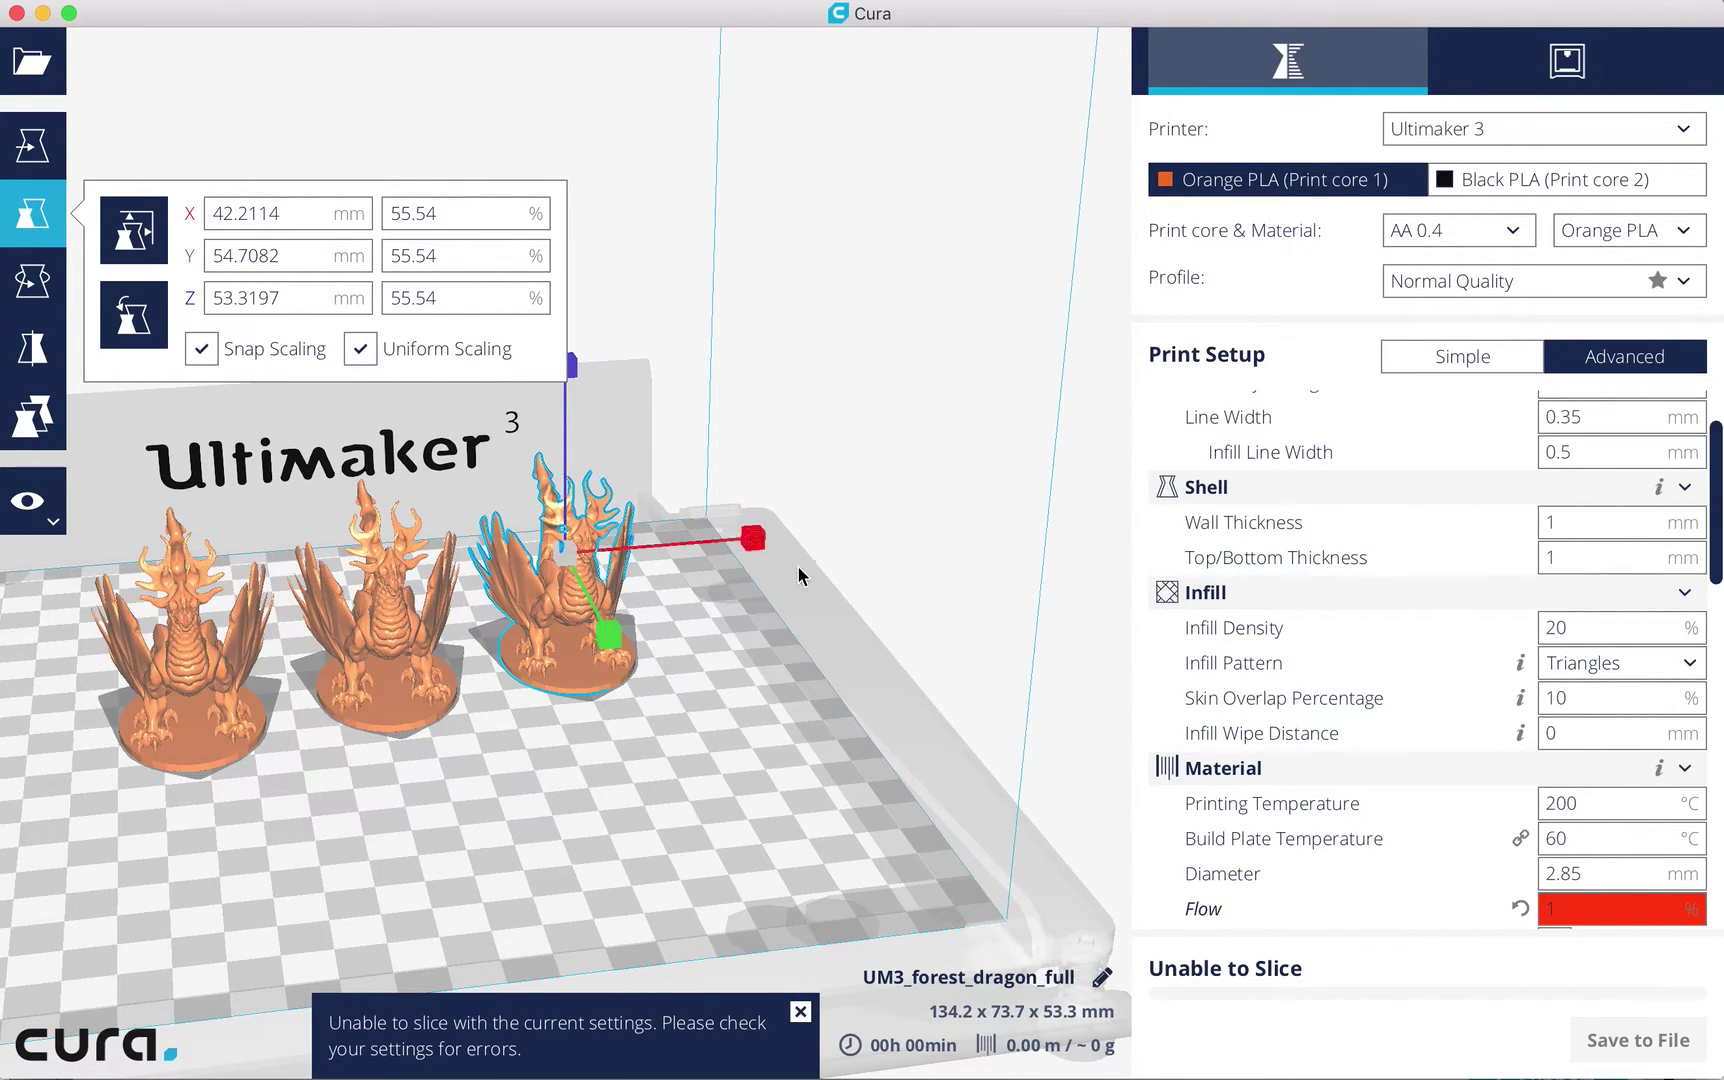
Open Monitor de Actividad and sort the processes by CPU usage, highest first, to examine Cura's load.
key("super+space")
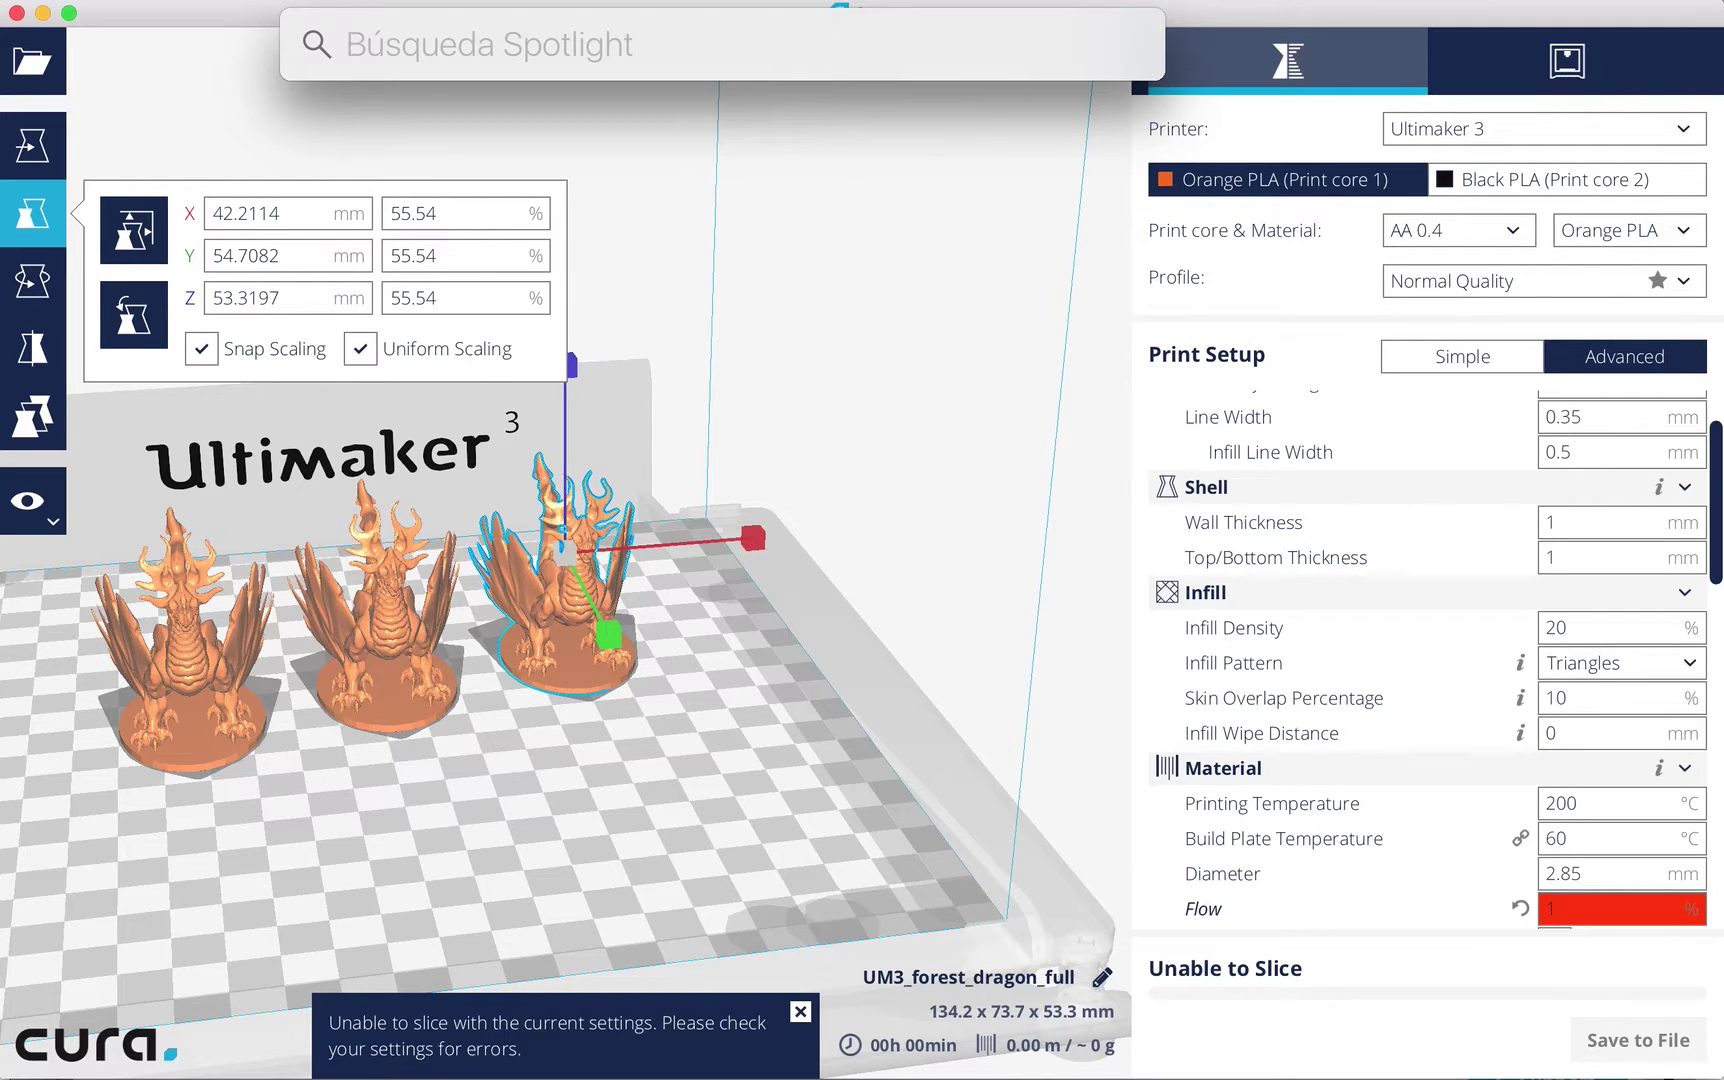
type("moni")
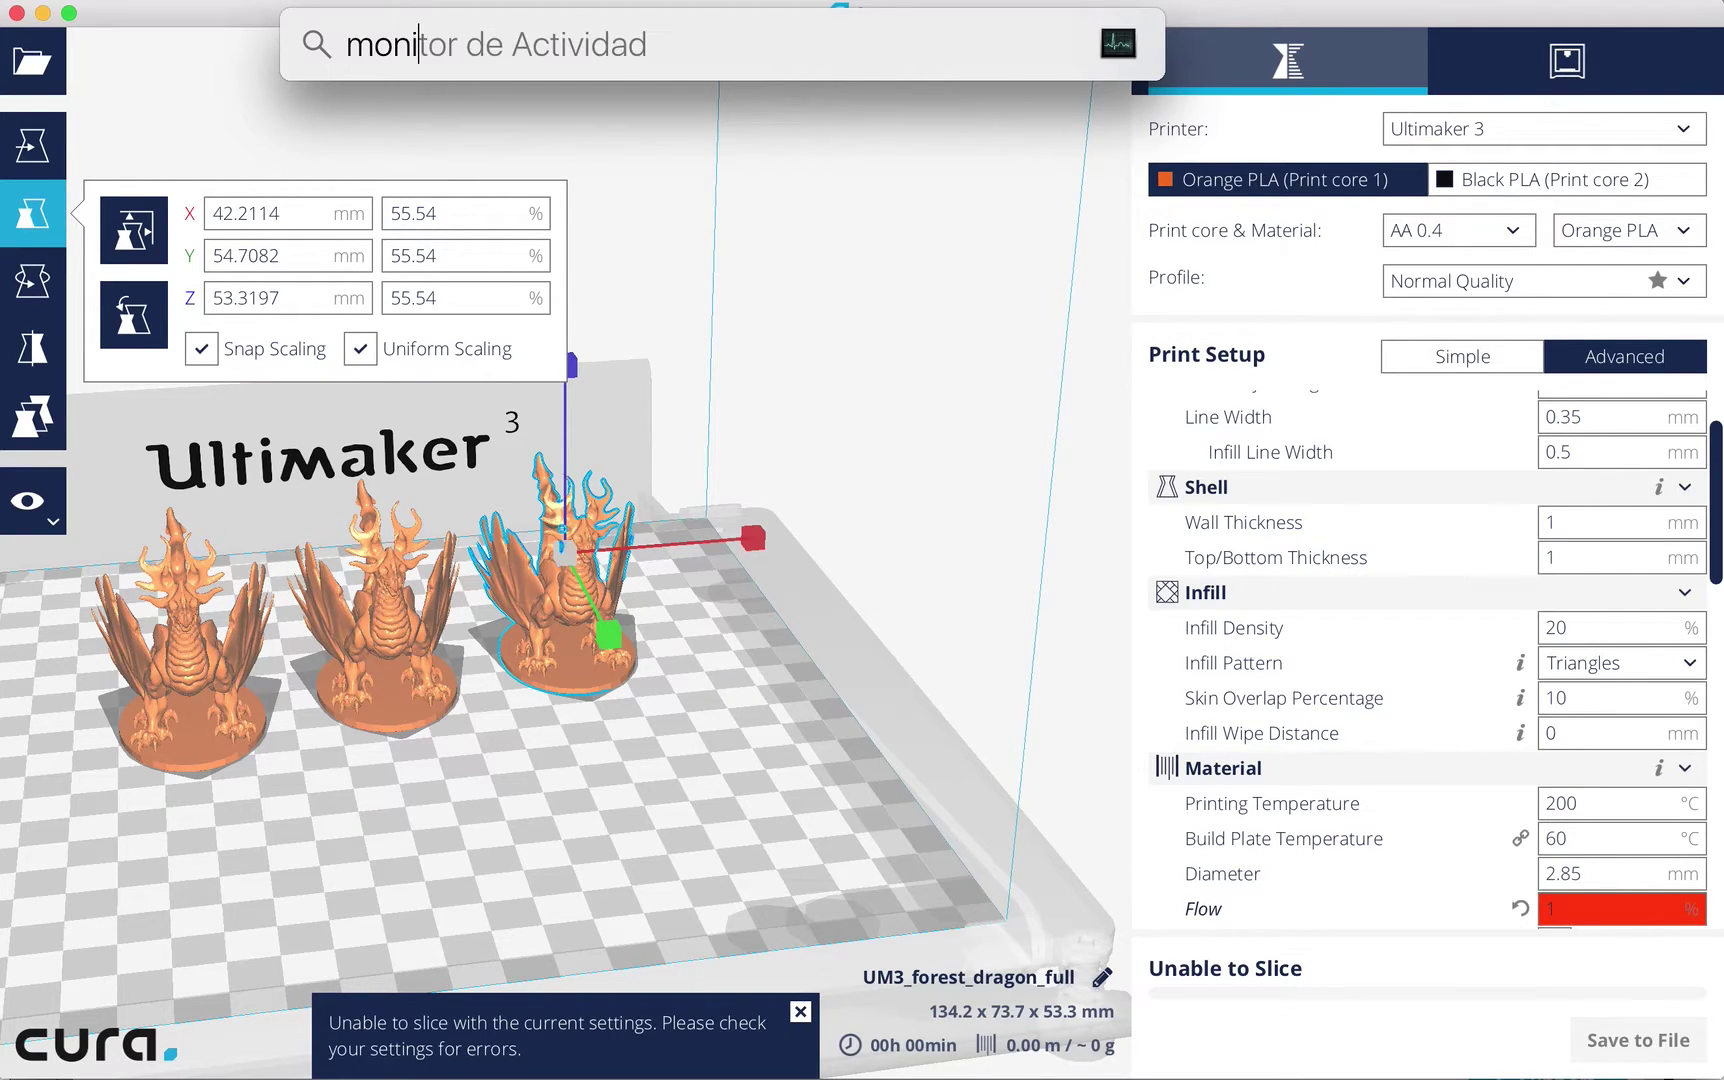
key("Return")
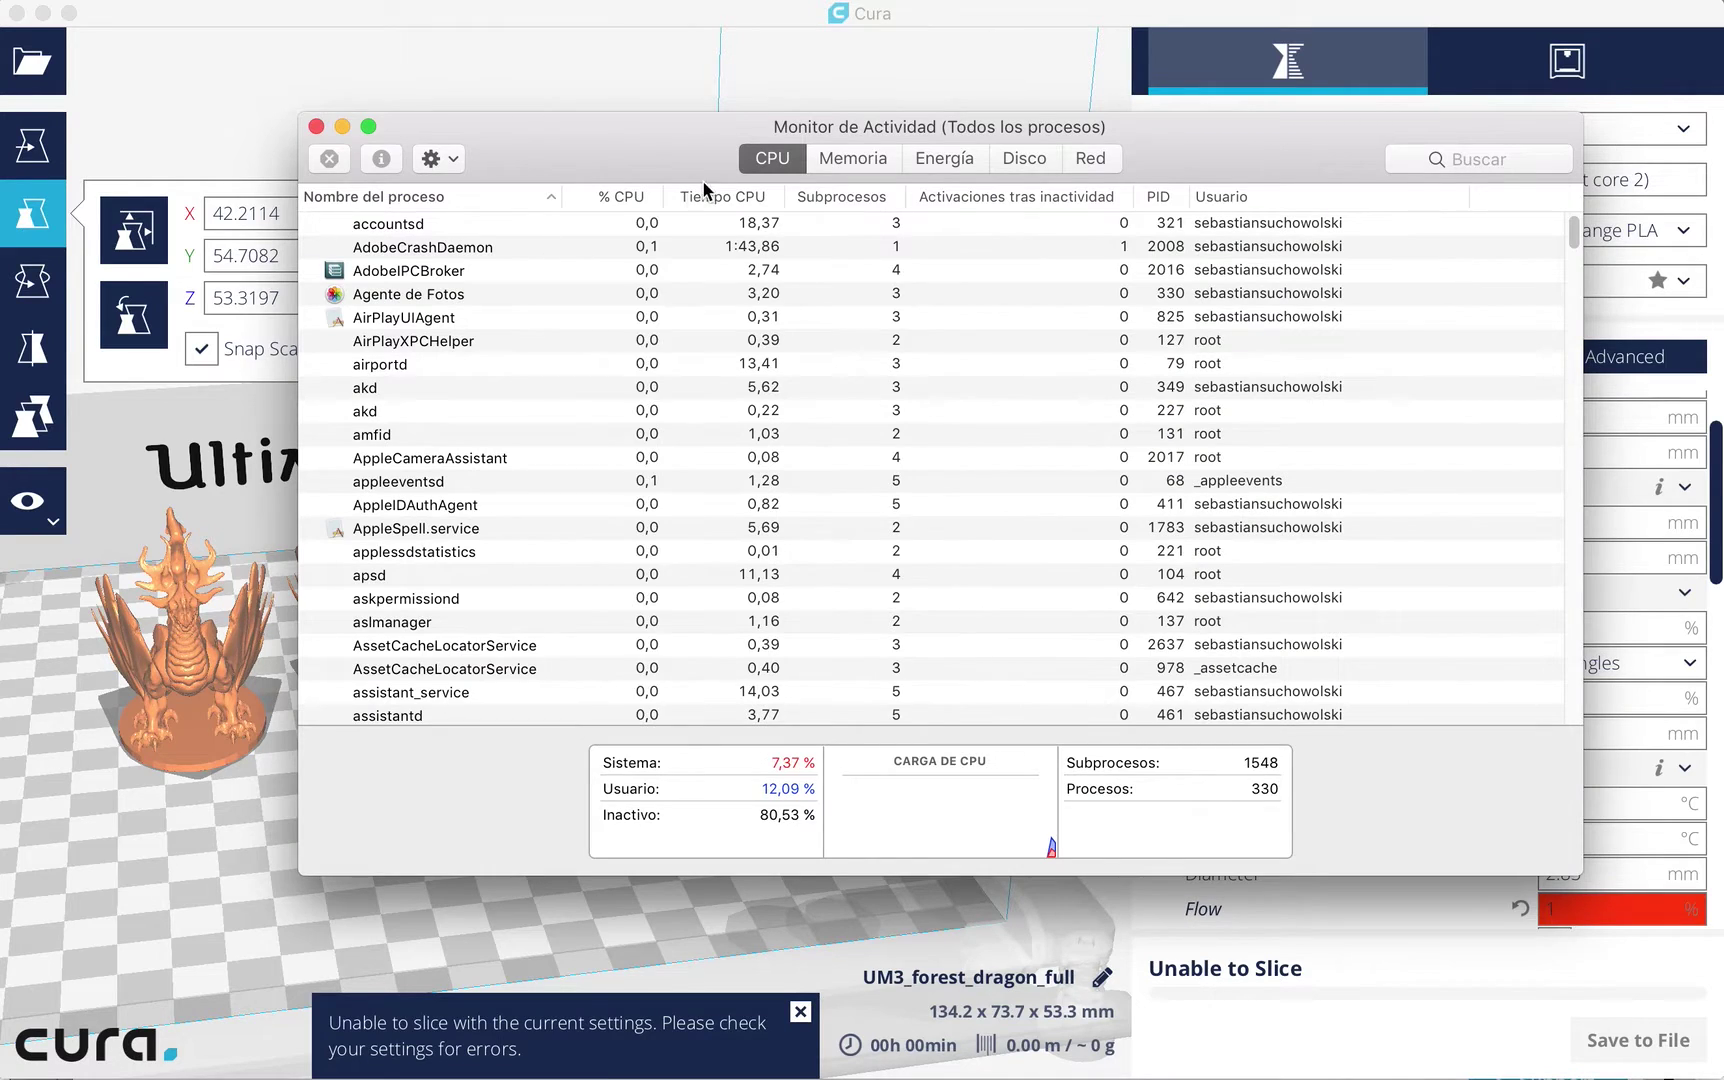
left_click(611, 194)
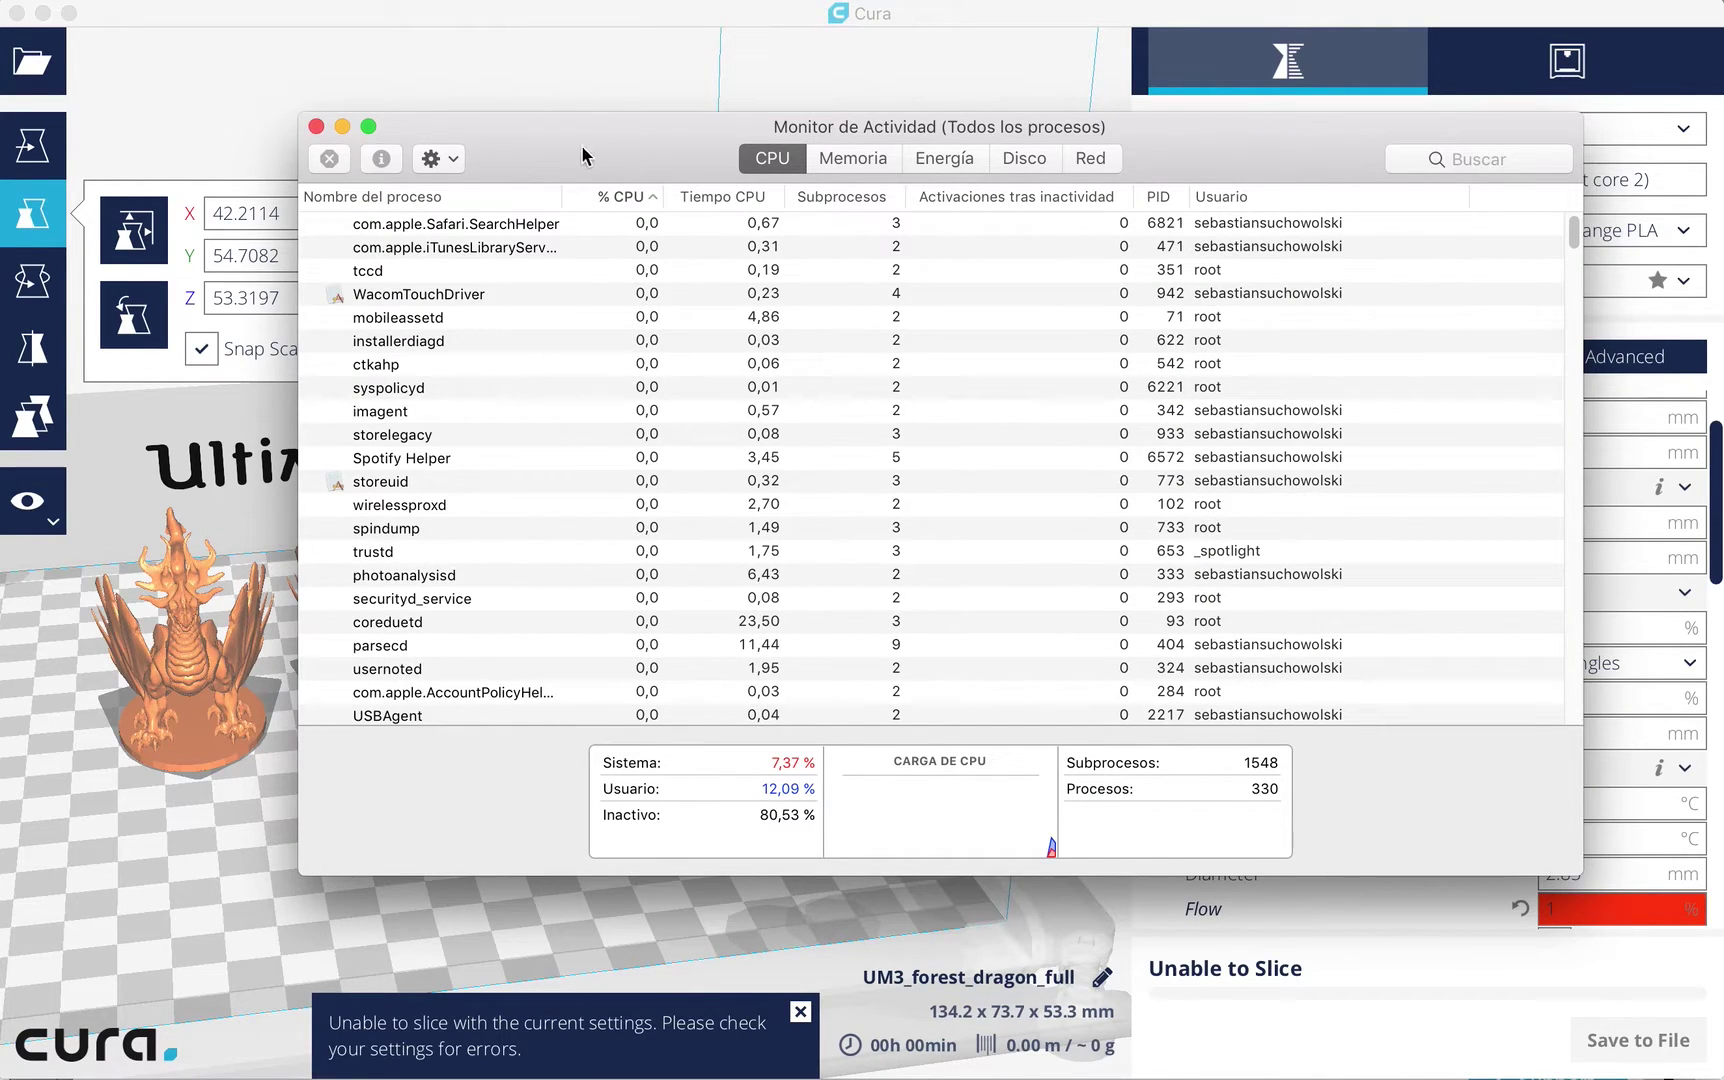
left_click(604, 194)
left_click_drag(645, 130, 727, 194)
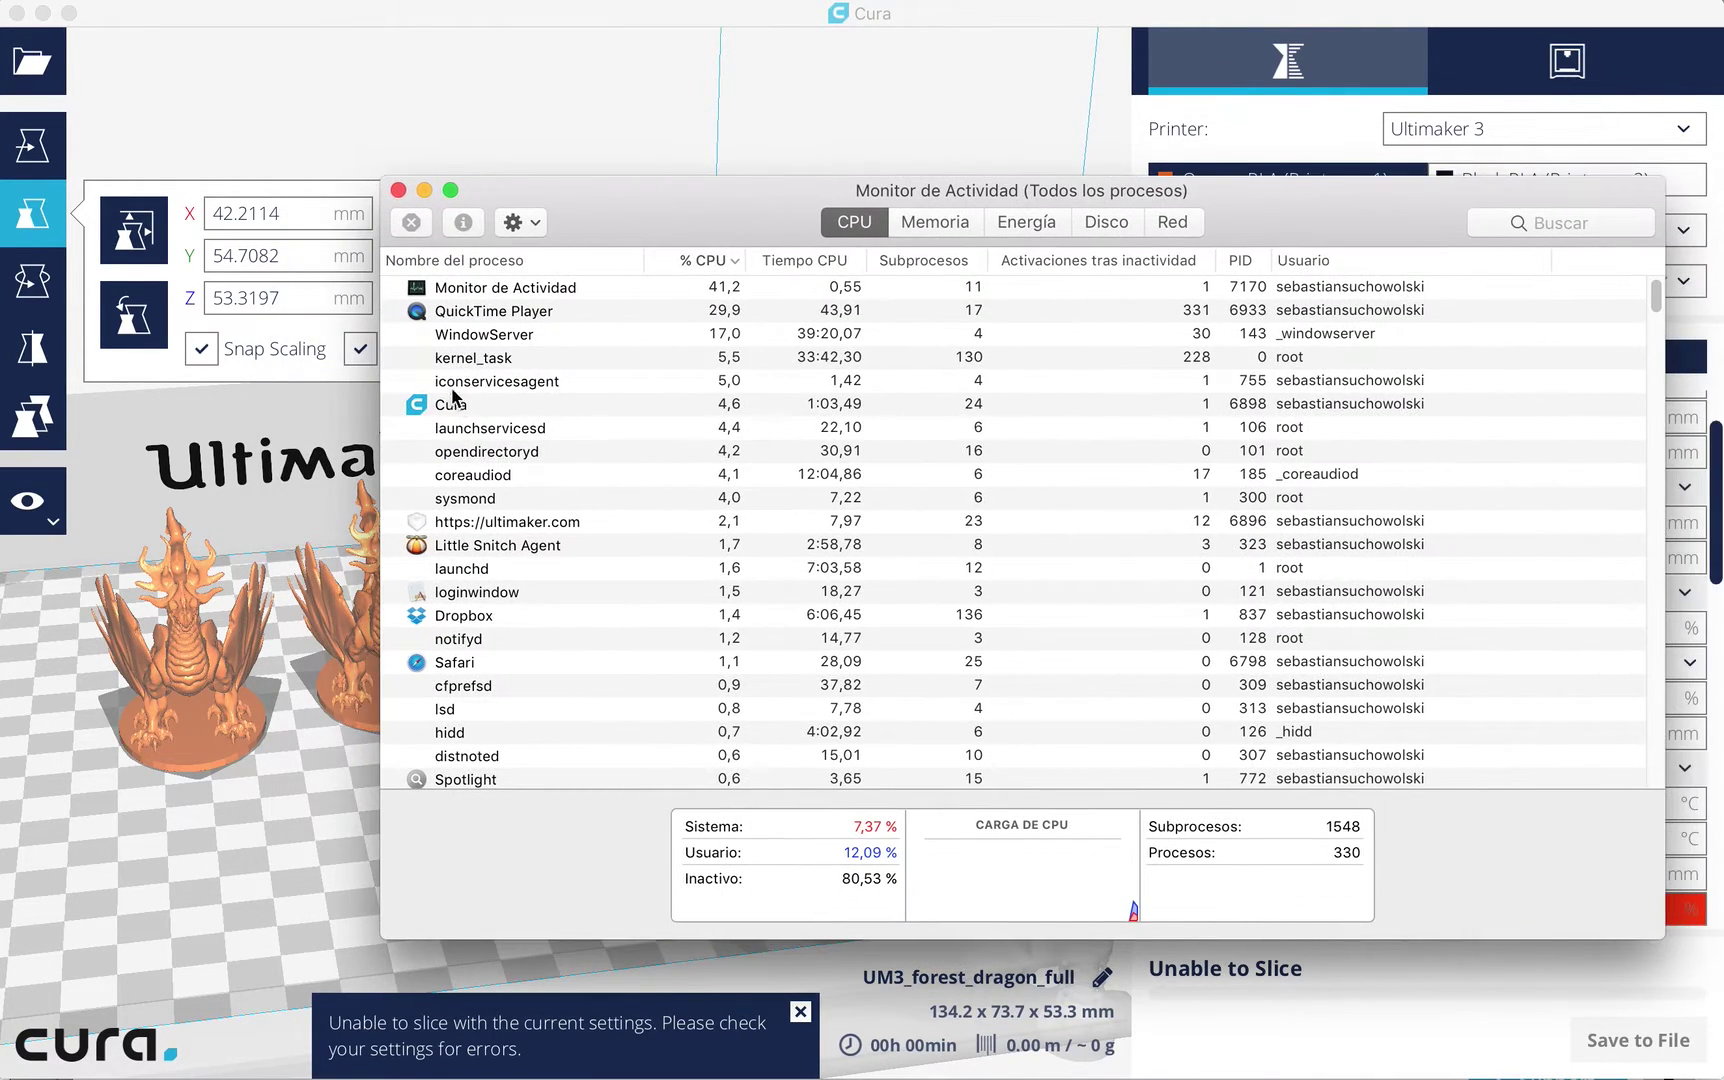
Select the Cura process in Monitor de Actividad and arrange its window beside a narrowed Cura window.
left_click(687, 404)
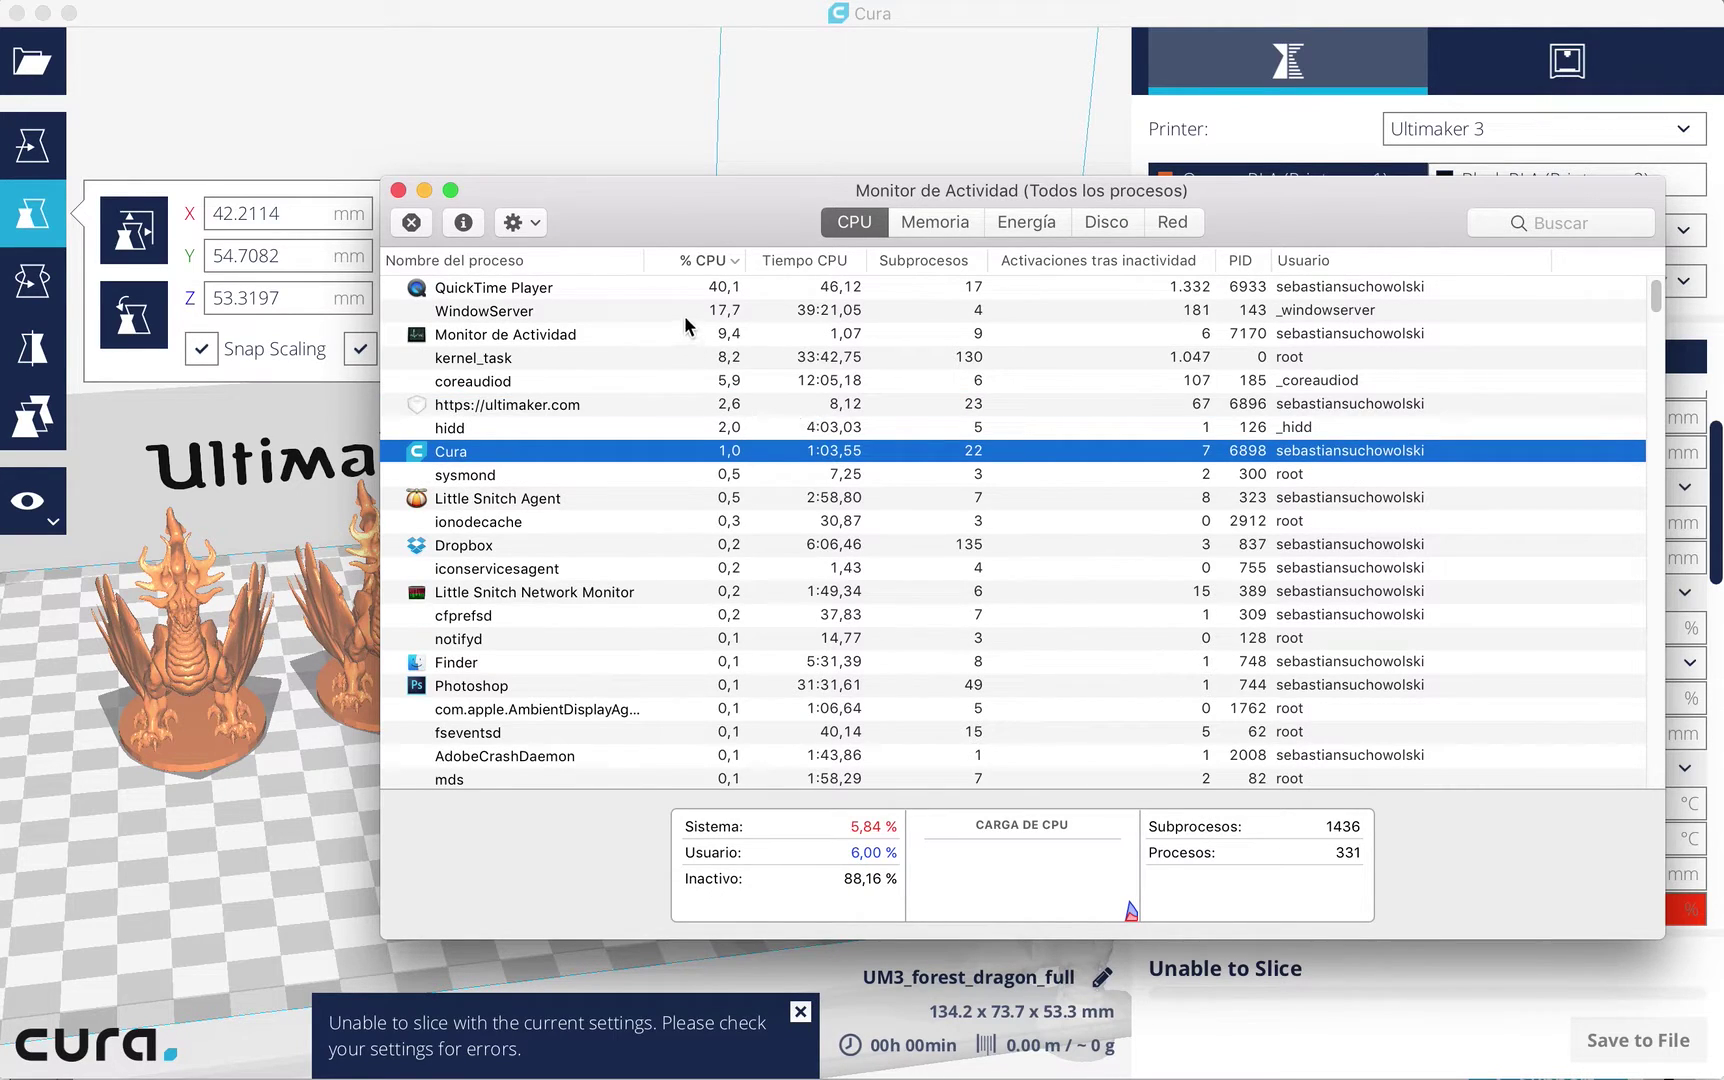
left_click_drag(665, 215, 1299, 137)
left_click_drag(1721, 1077, 1226, 1078)
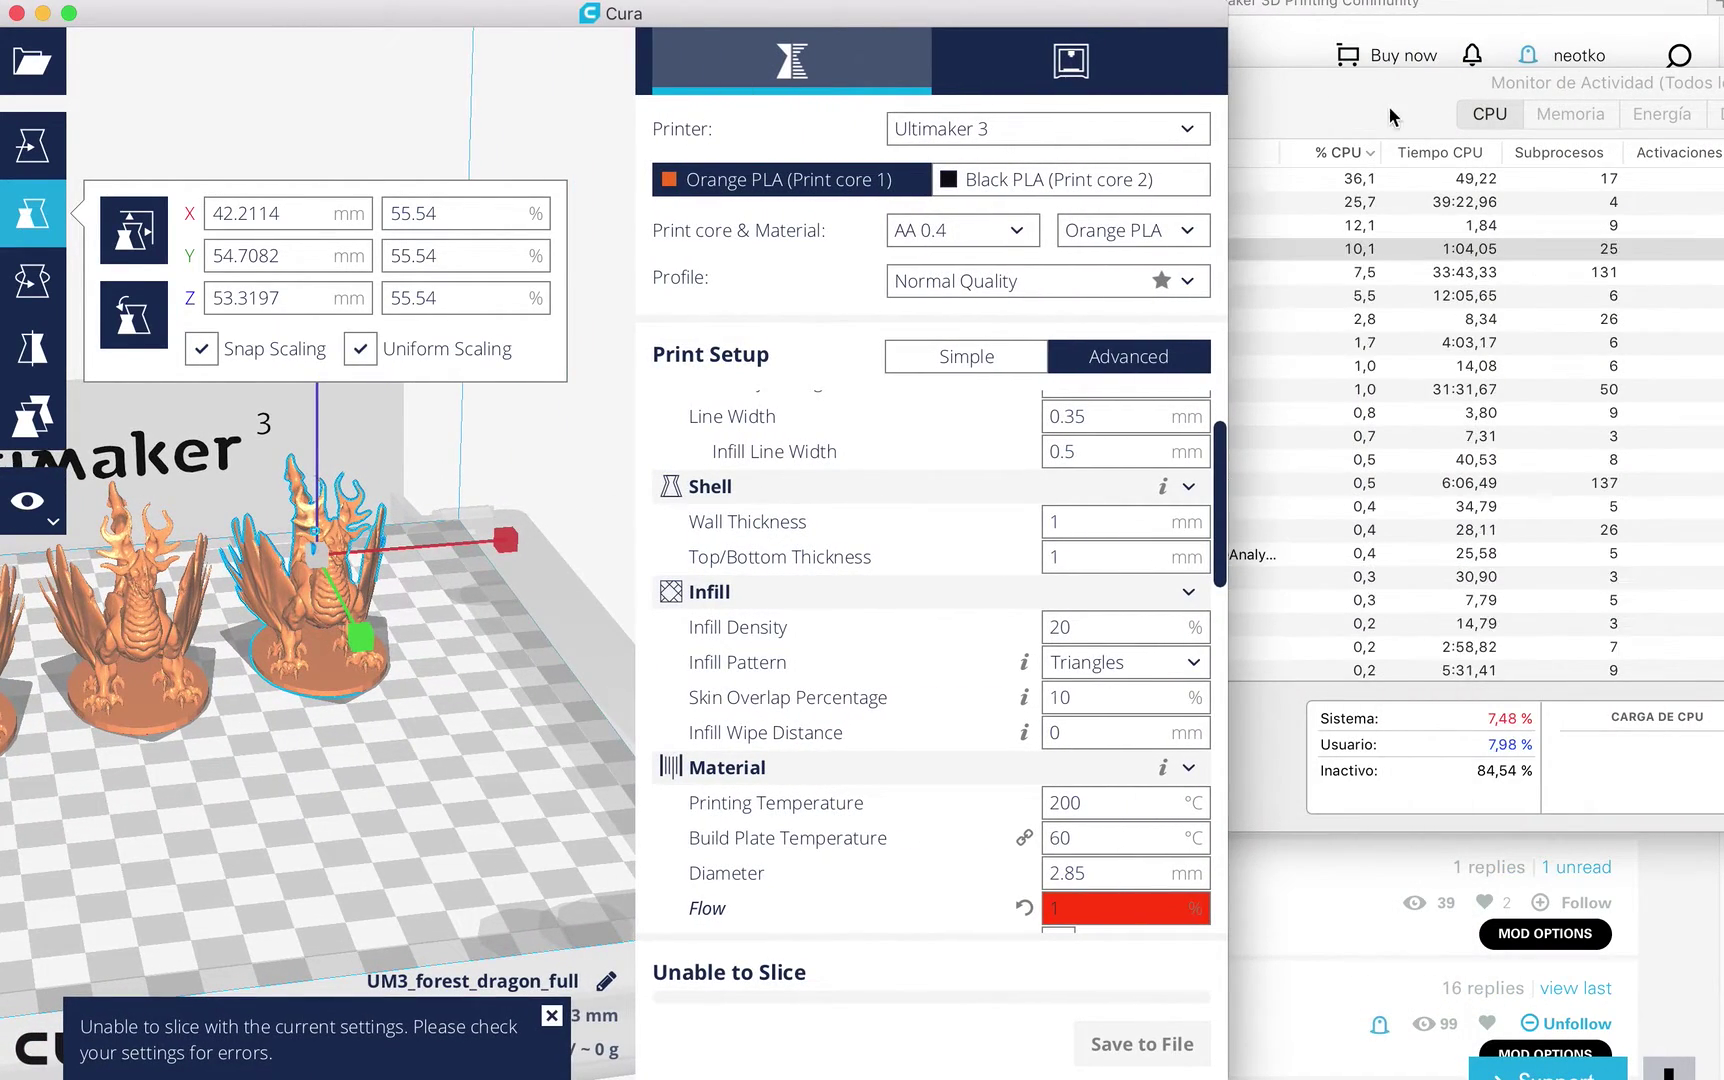
left_click_drag(1390, 117, 1614, 222)
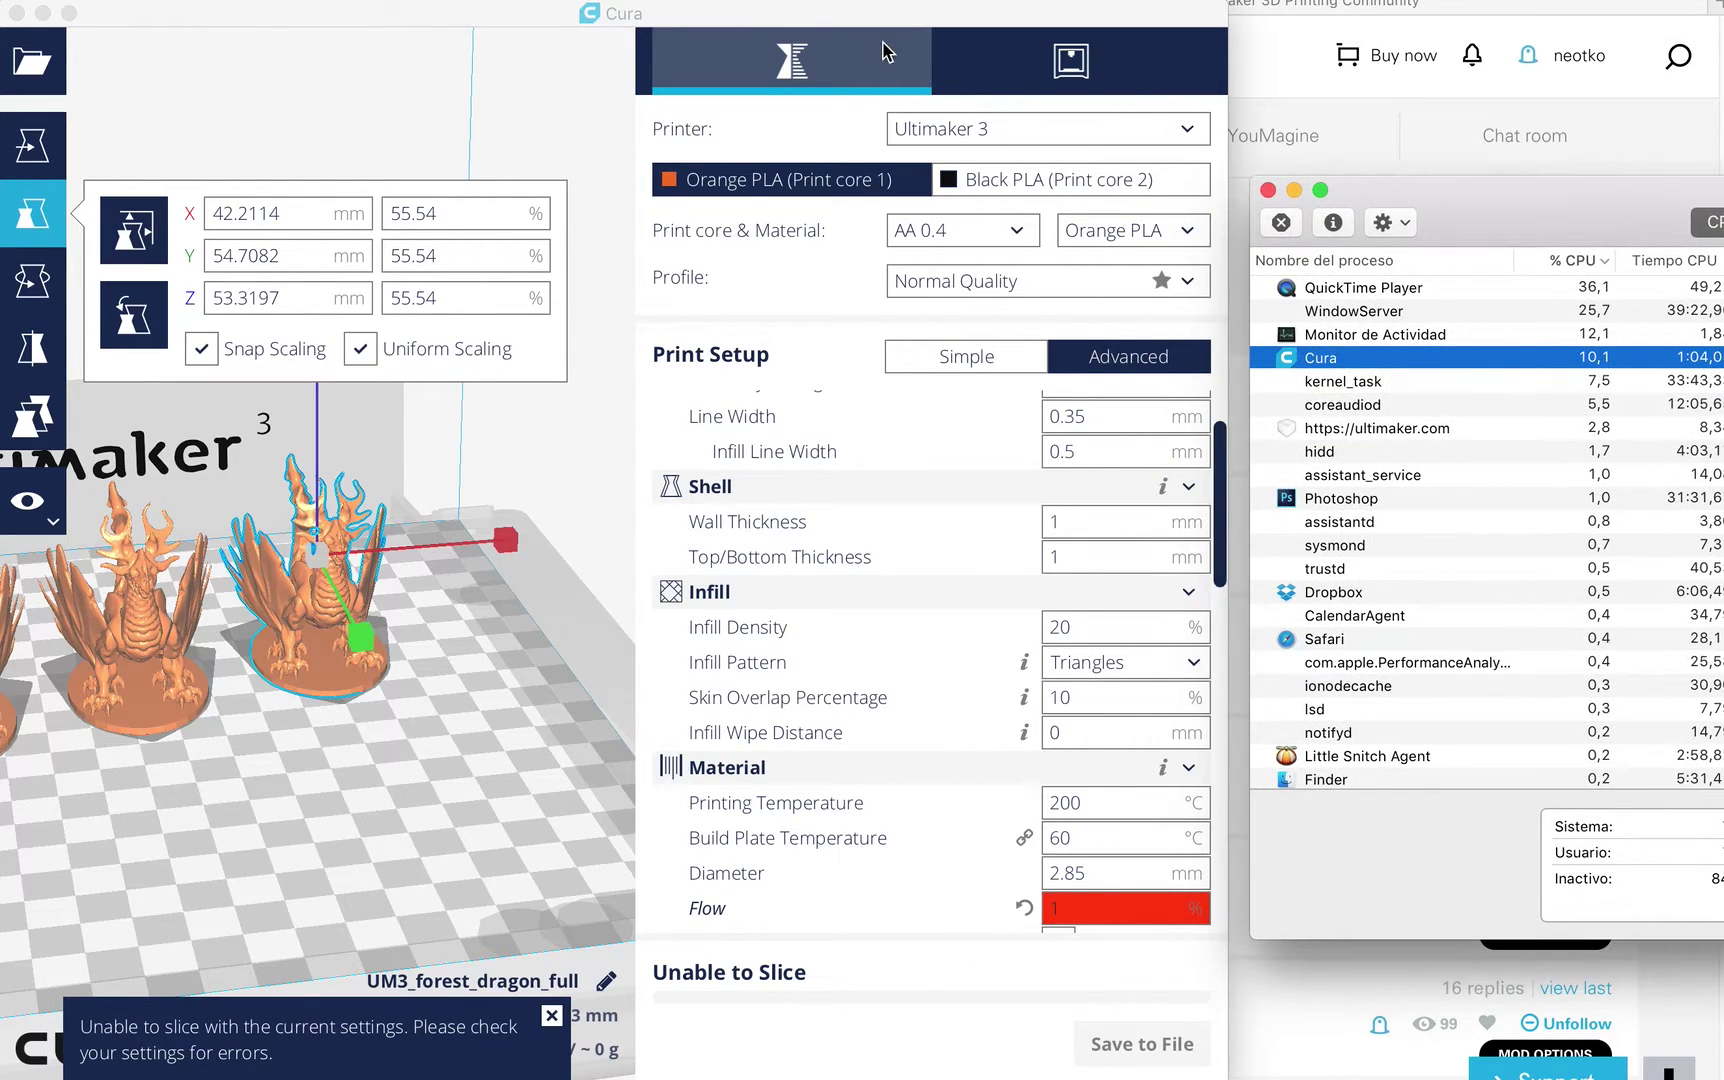
Switch to Cura, move the right dragon to about X 51.2, Y 24.2 mm and set the material Flow to 100 %.
left_click(882, 20)
left_click(32, 145)
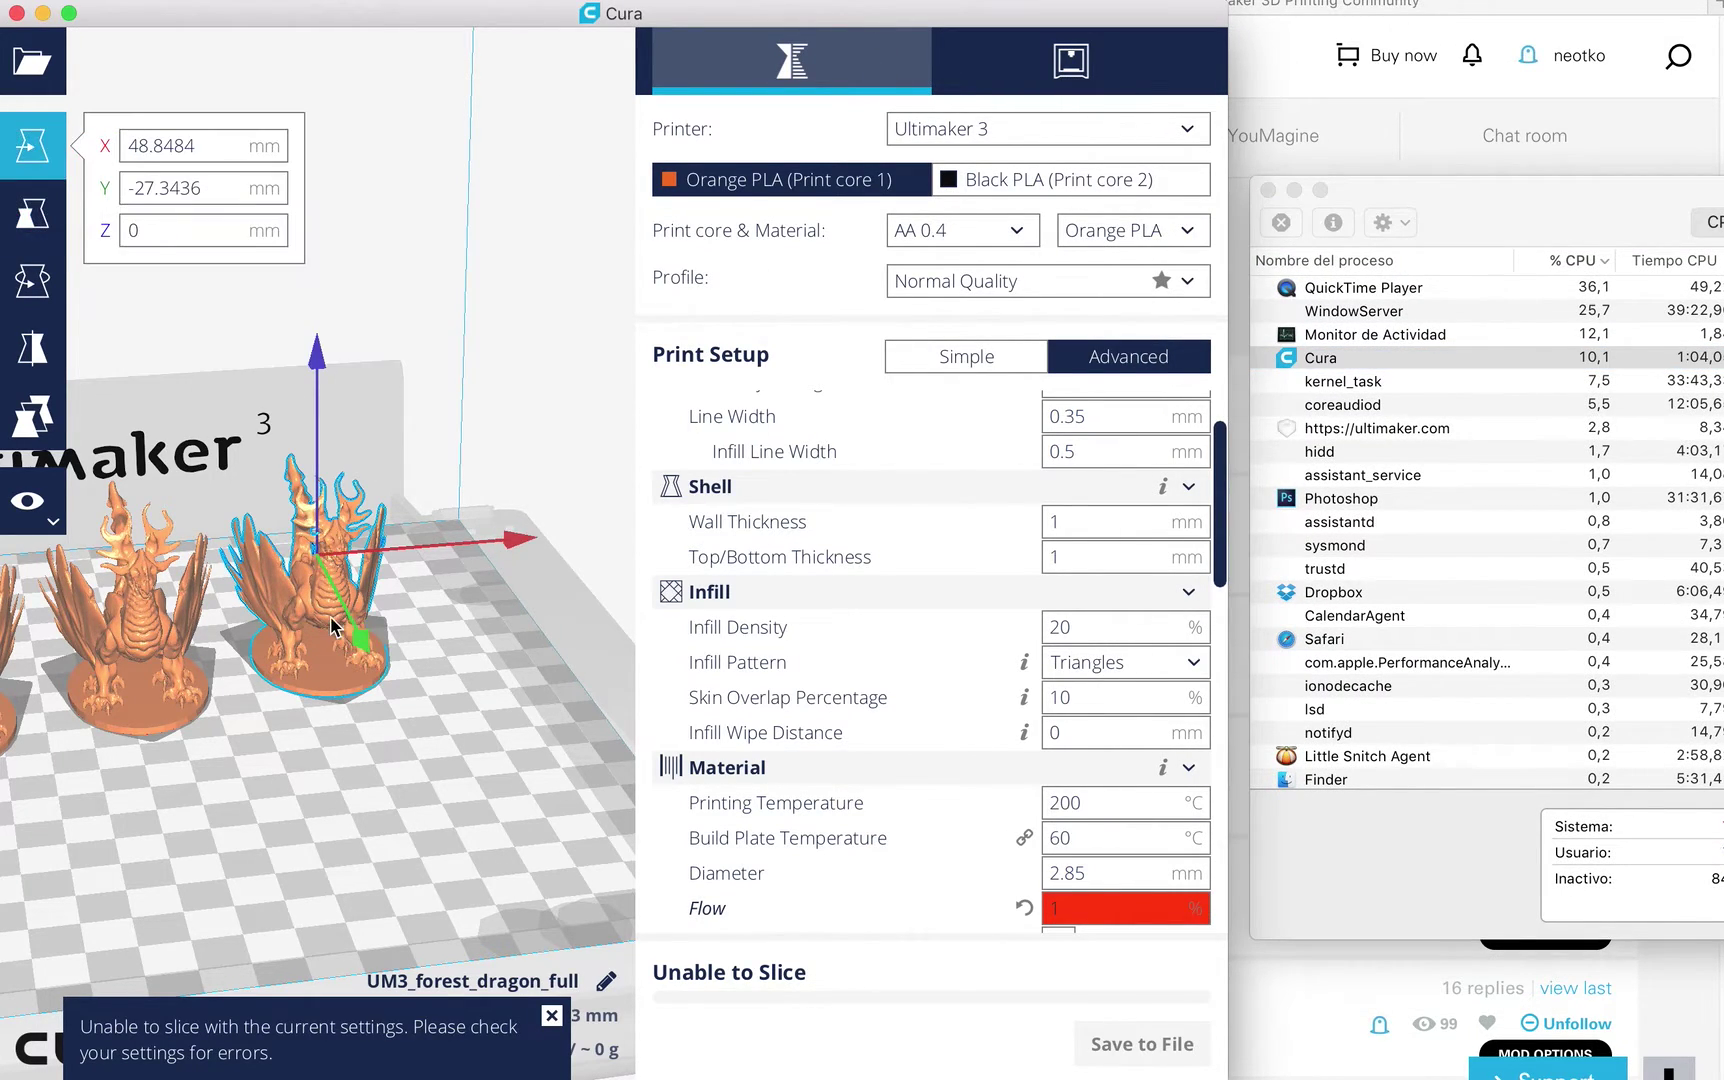
left_click_drag(332, 627, 676, 778)
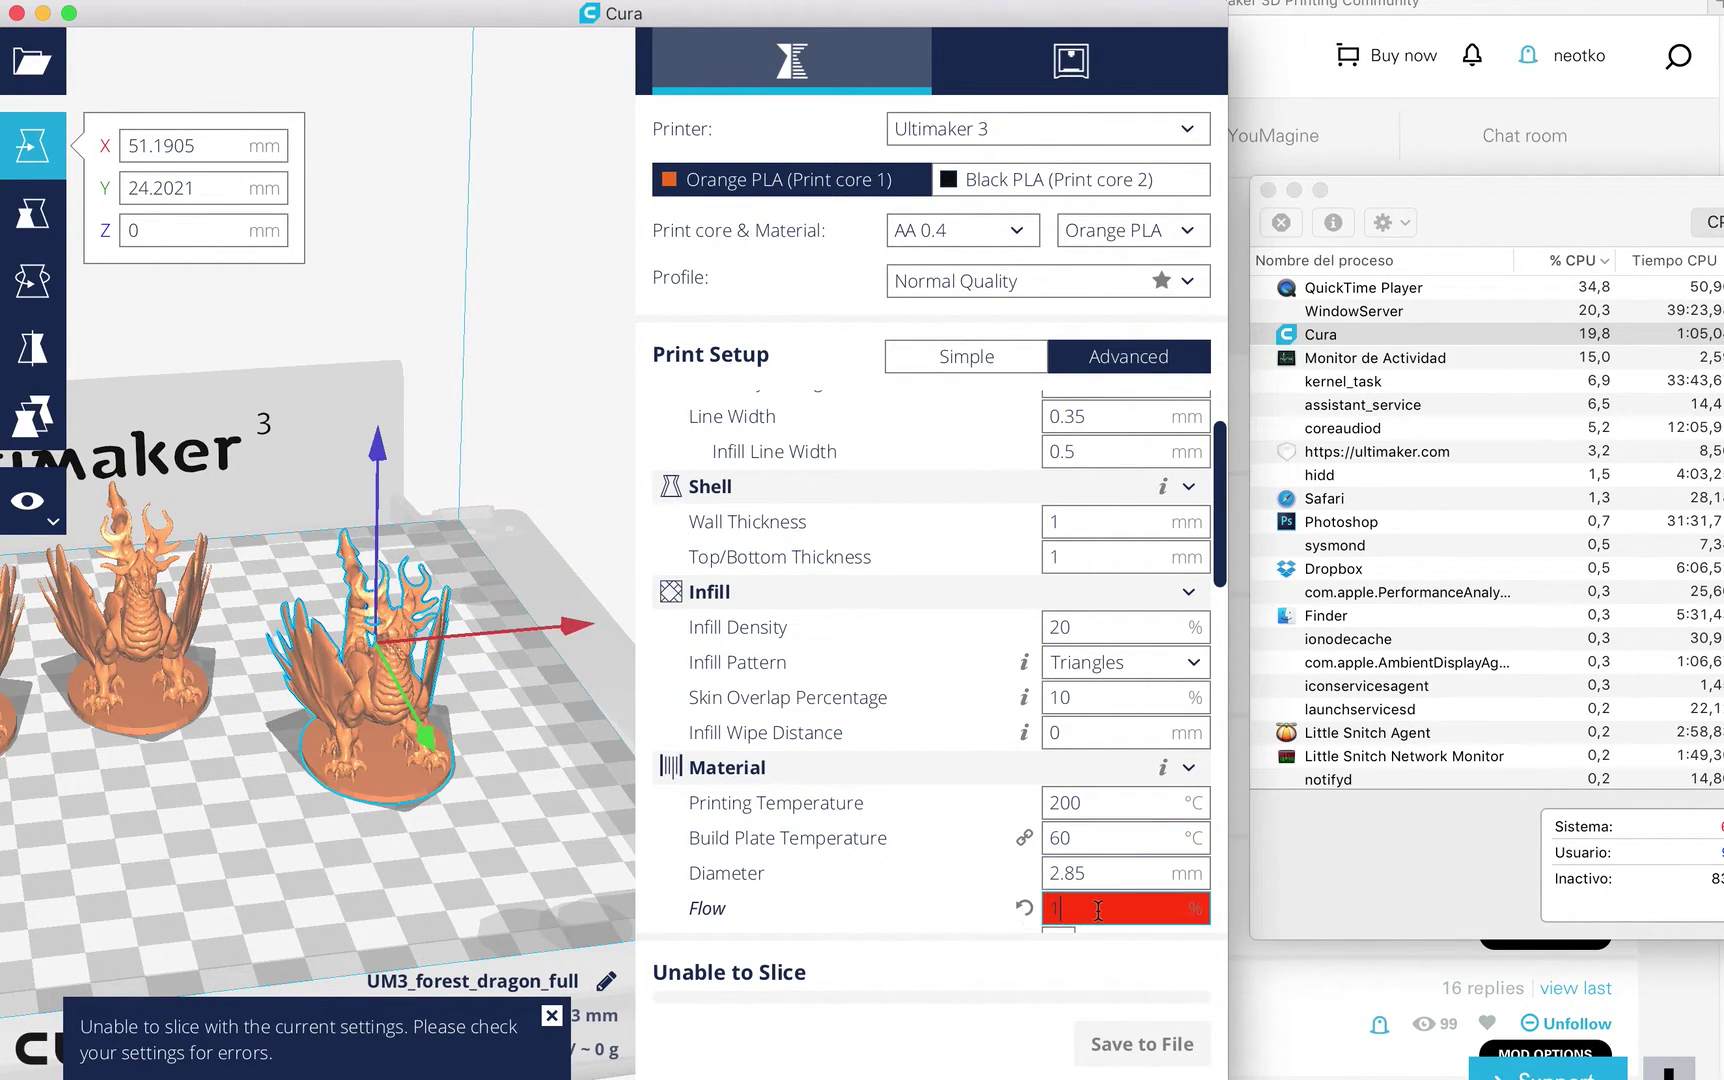
type("00")
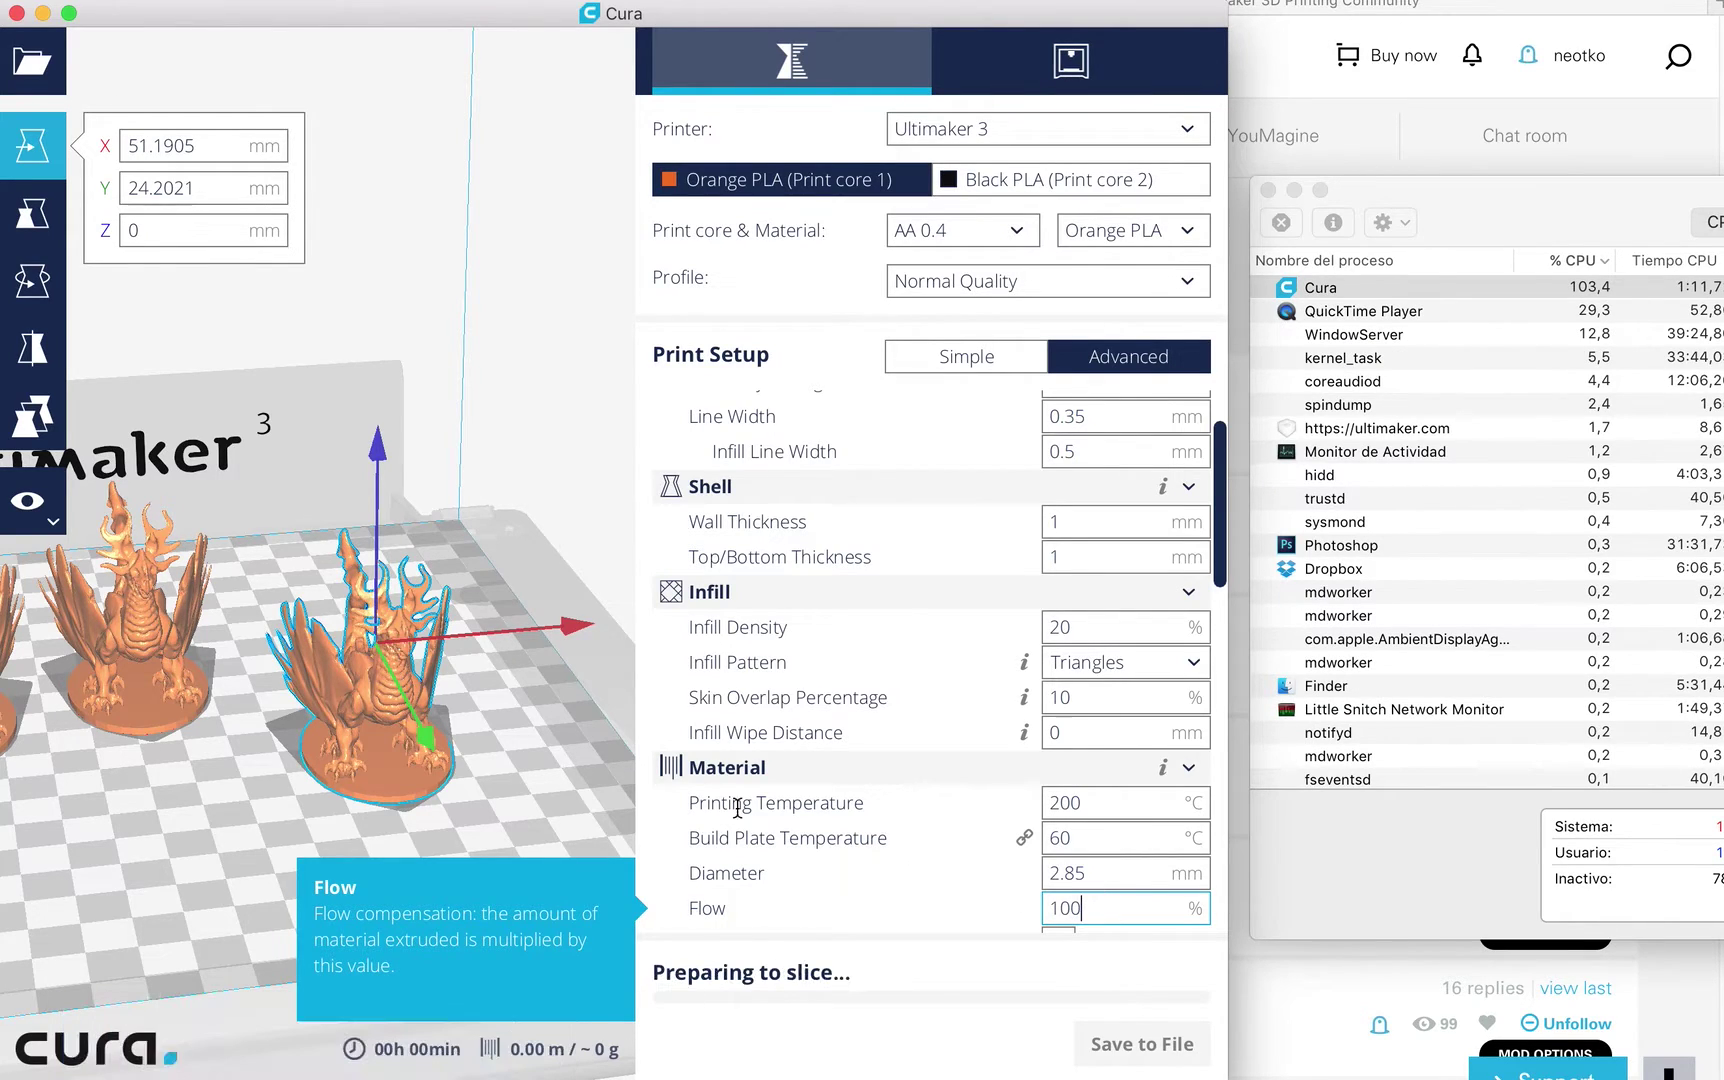
Move the right dragon back along Y, the left dragon forward, and the middle dragon to about Y 15.7 mm.
left_click_drag(428, 740, 378, 637)
left_click(147, 697)
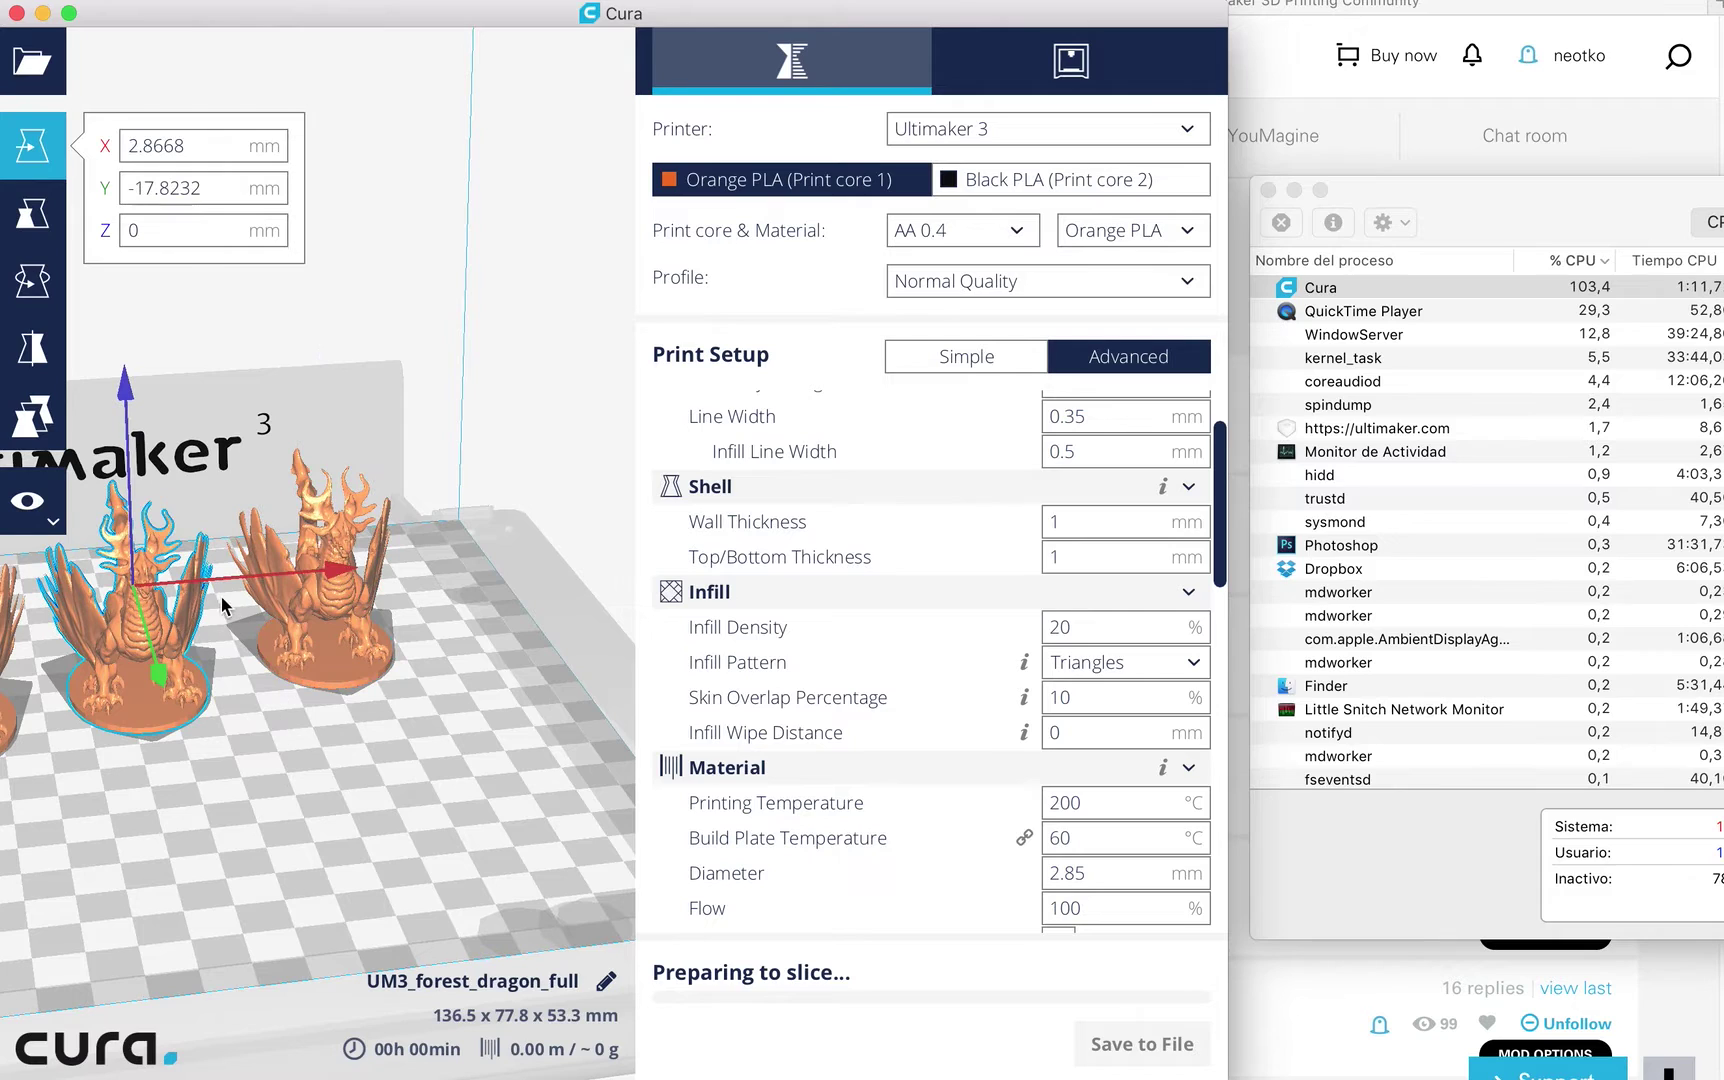
left_click(173, 686)
left_click_drag(364, 655, 500, 800)
left_click(518, 608)
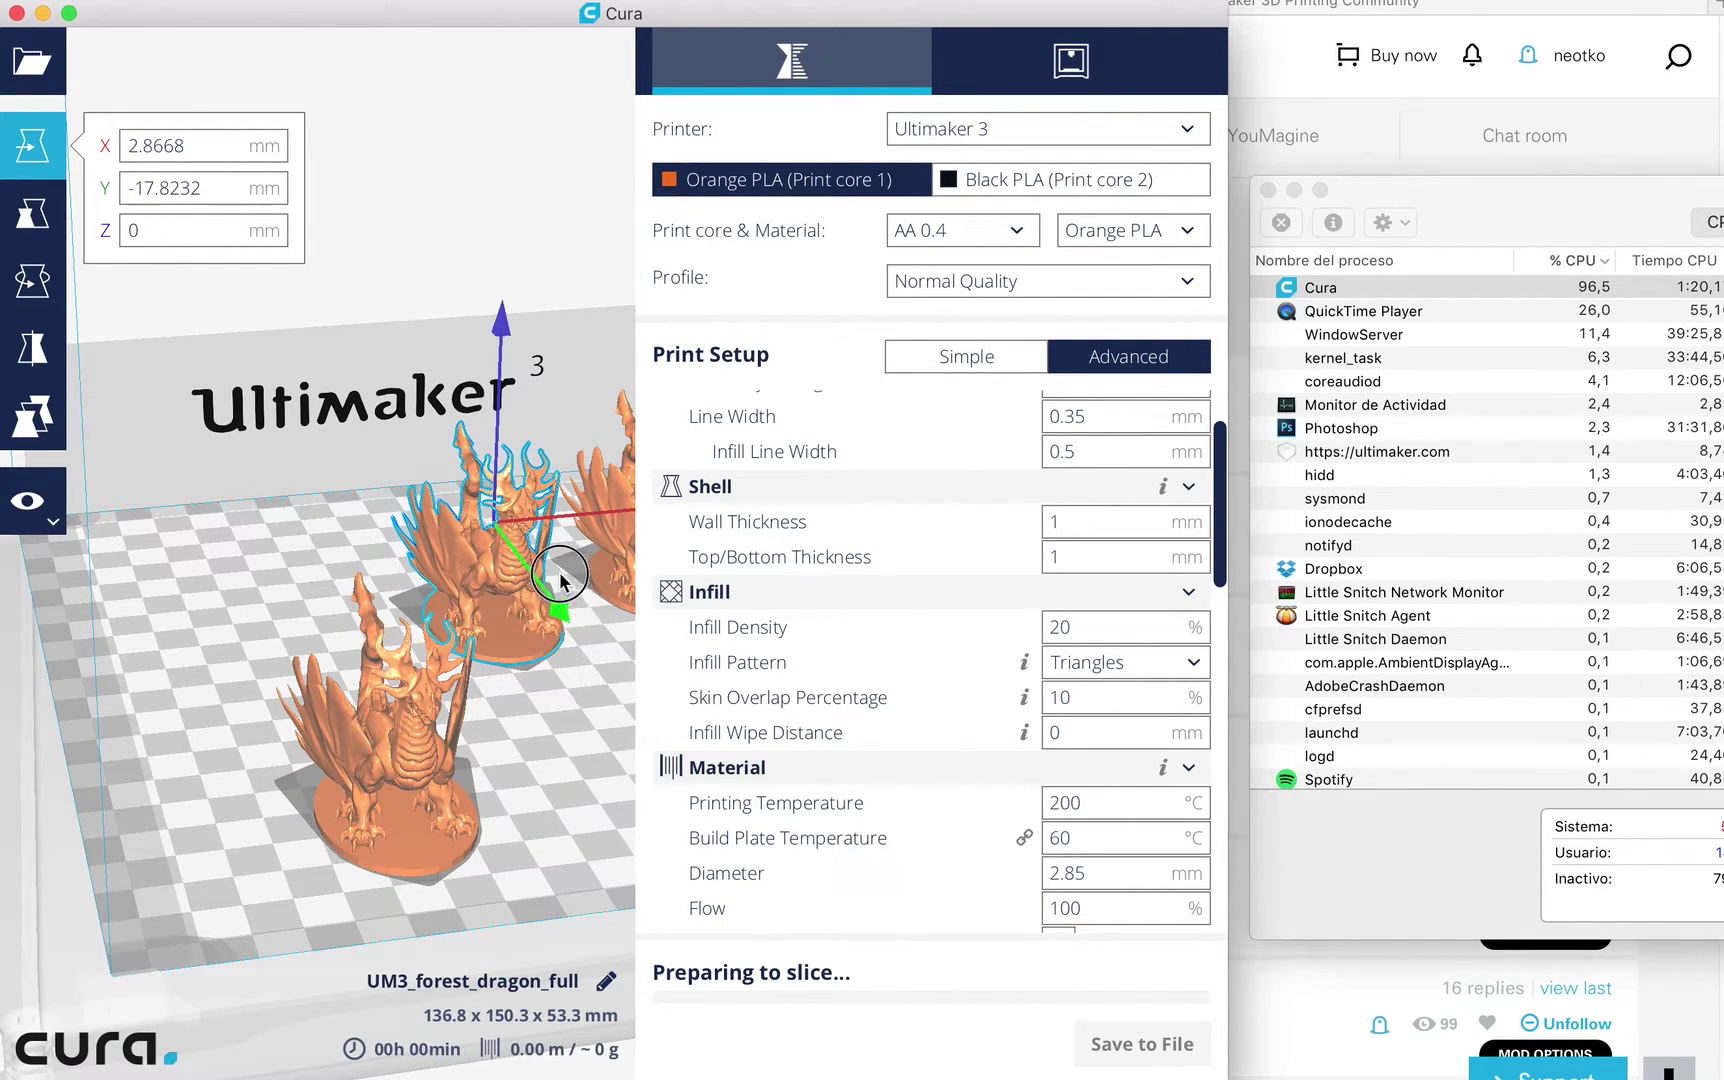
left_click_drag(560, 574, 589, 700)
left_click(322, 615)
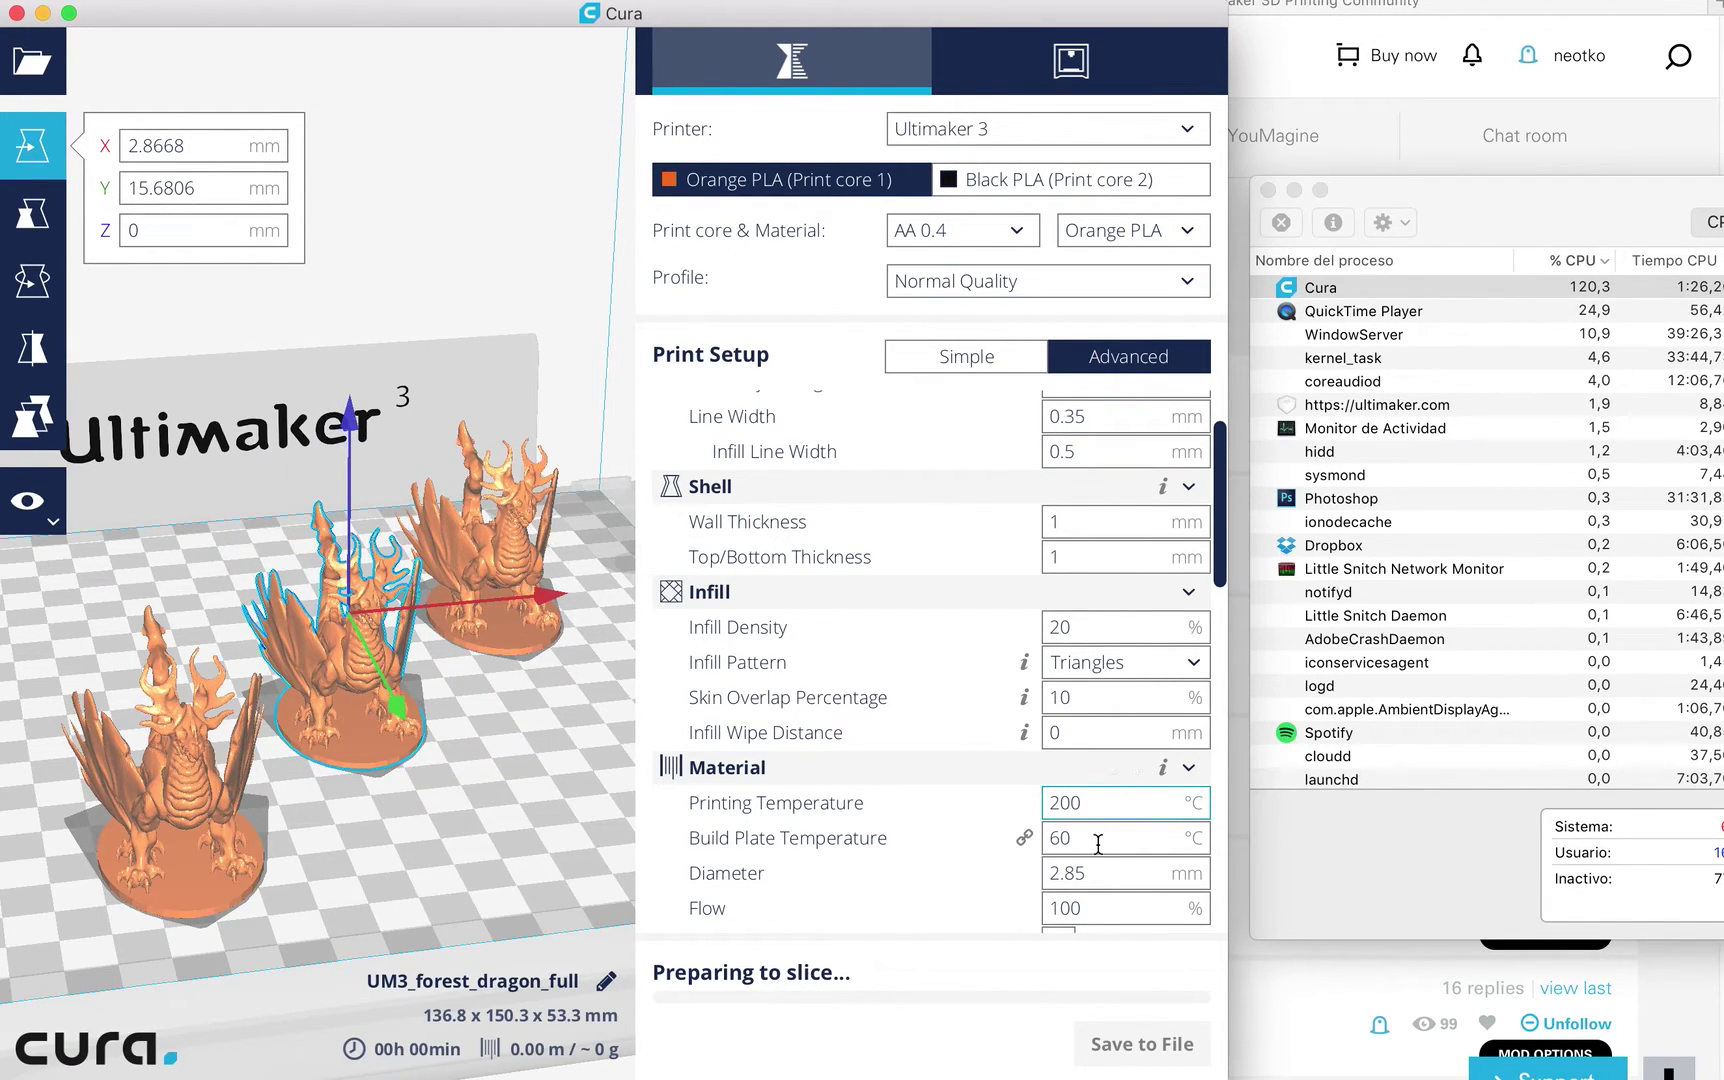
Set the material Flow to 1 % and check the Cura process in Monitor de Actividad.
double_click(1129, 907)
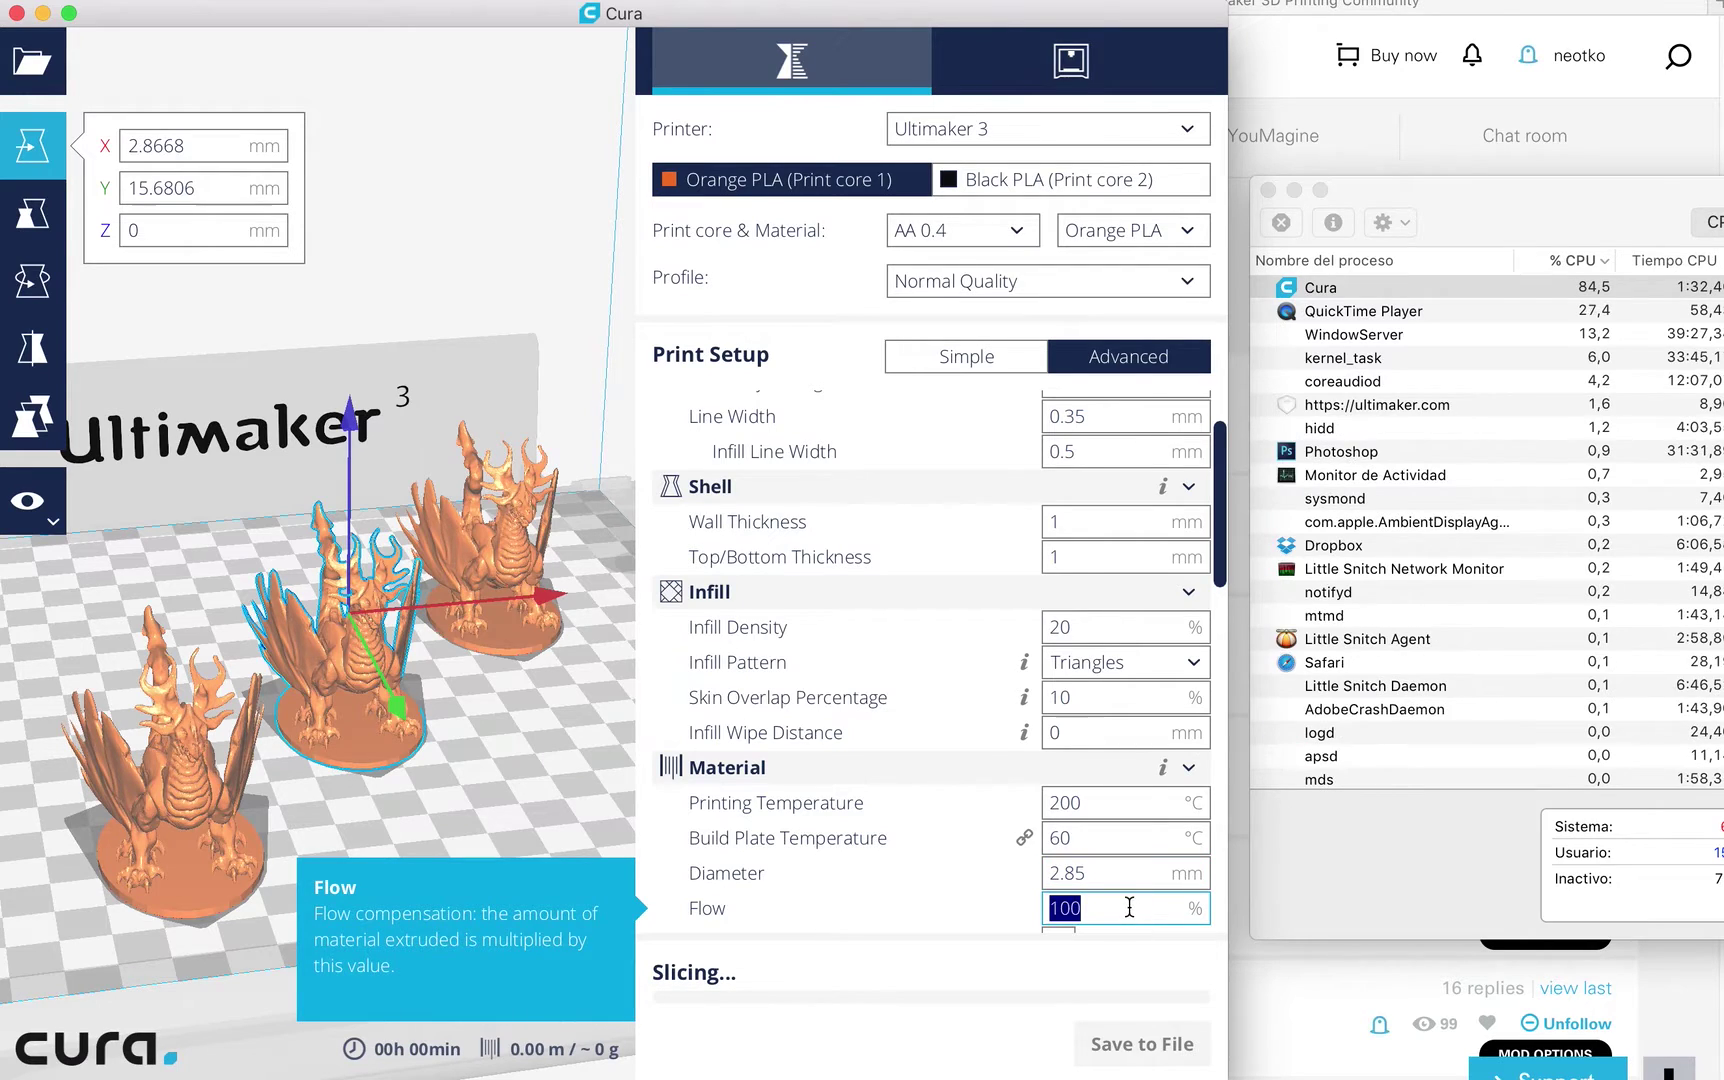
type("1")
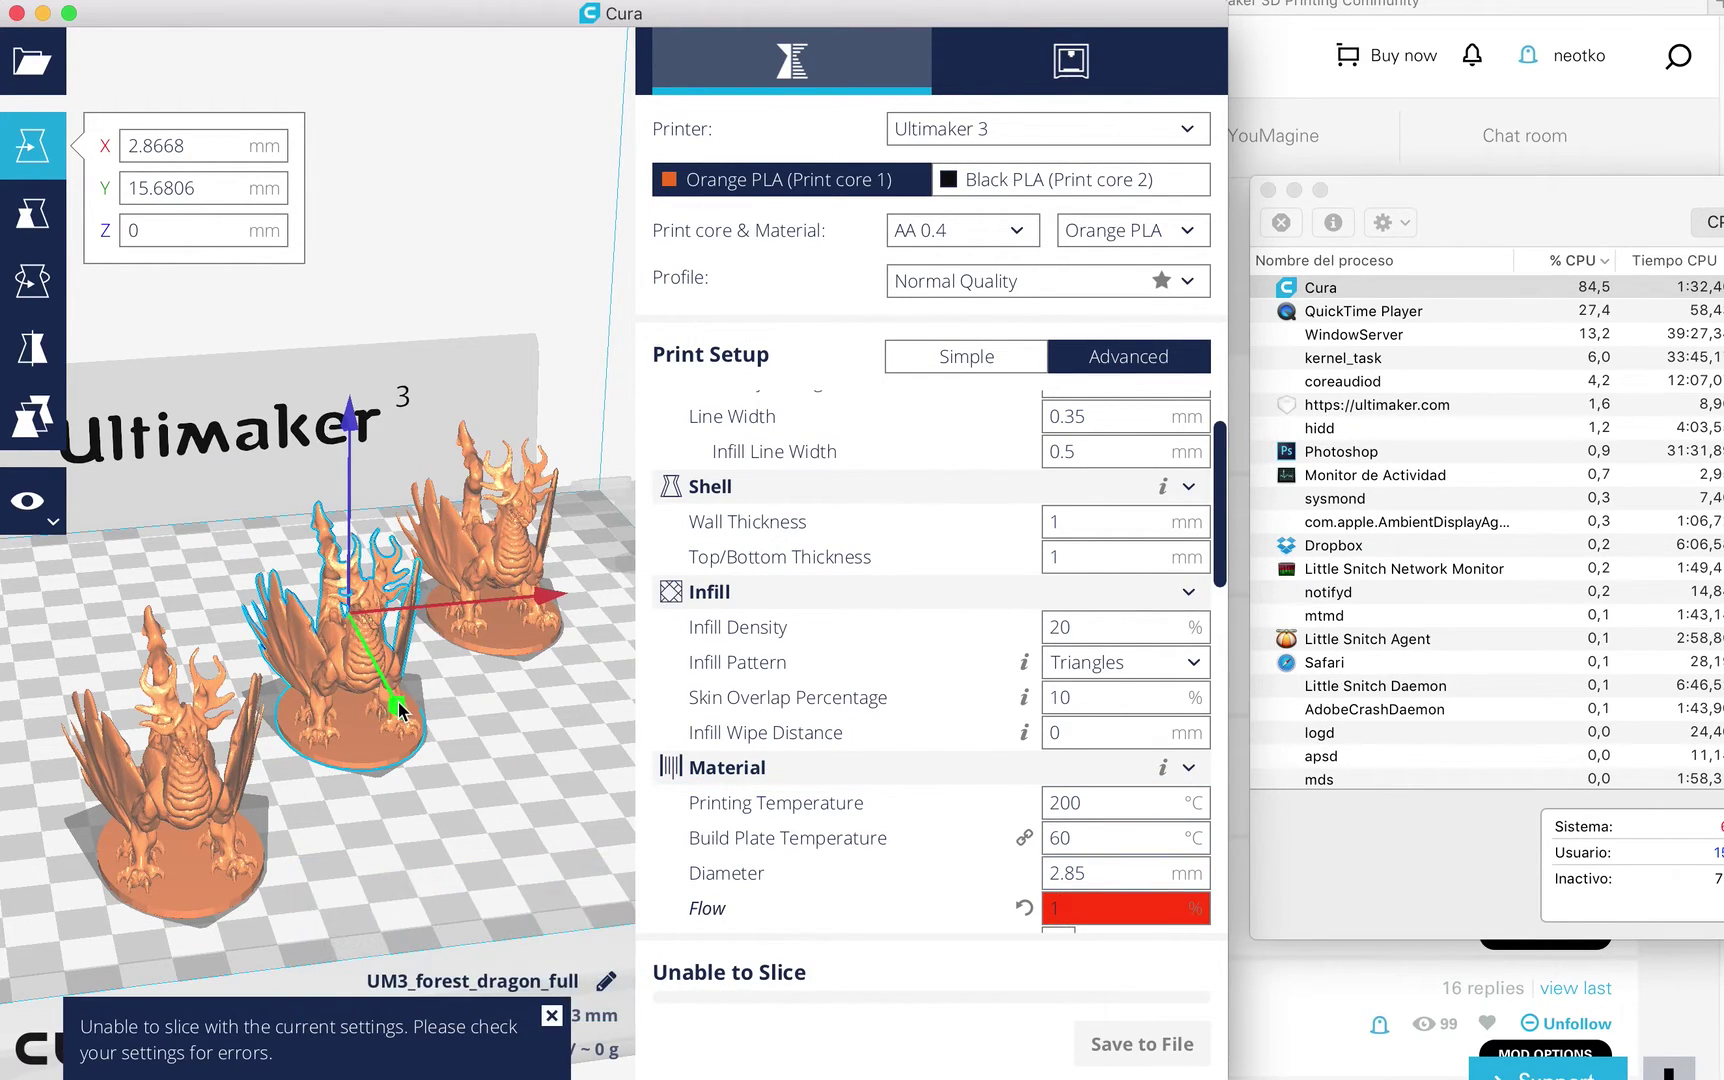
left_click(1580, 289)
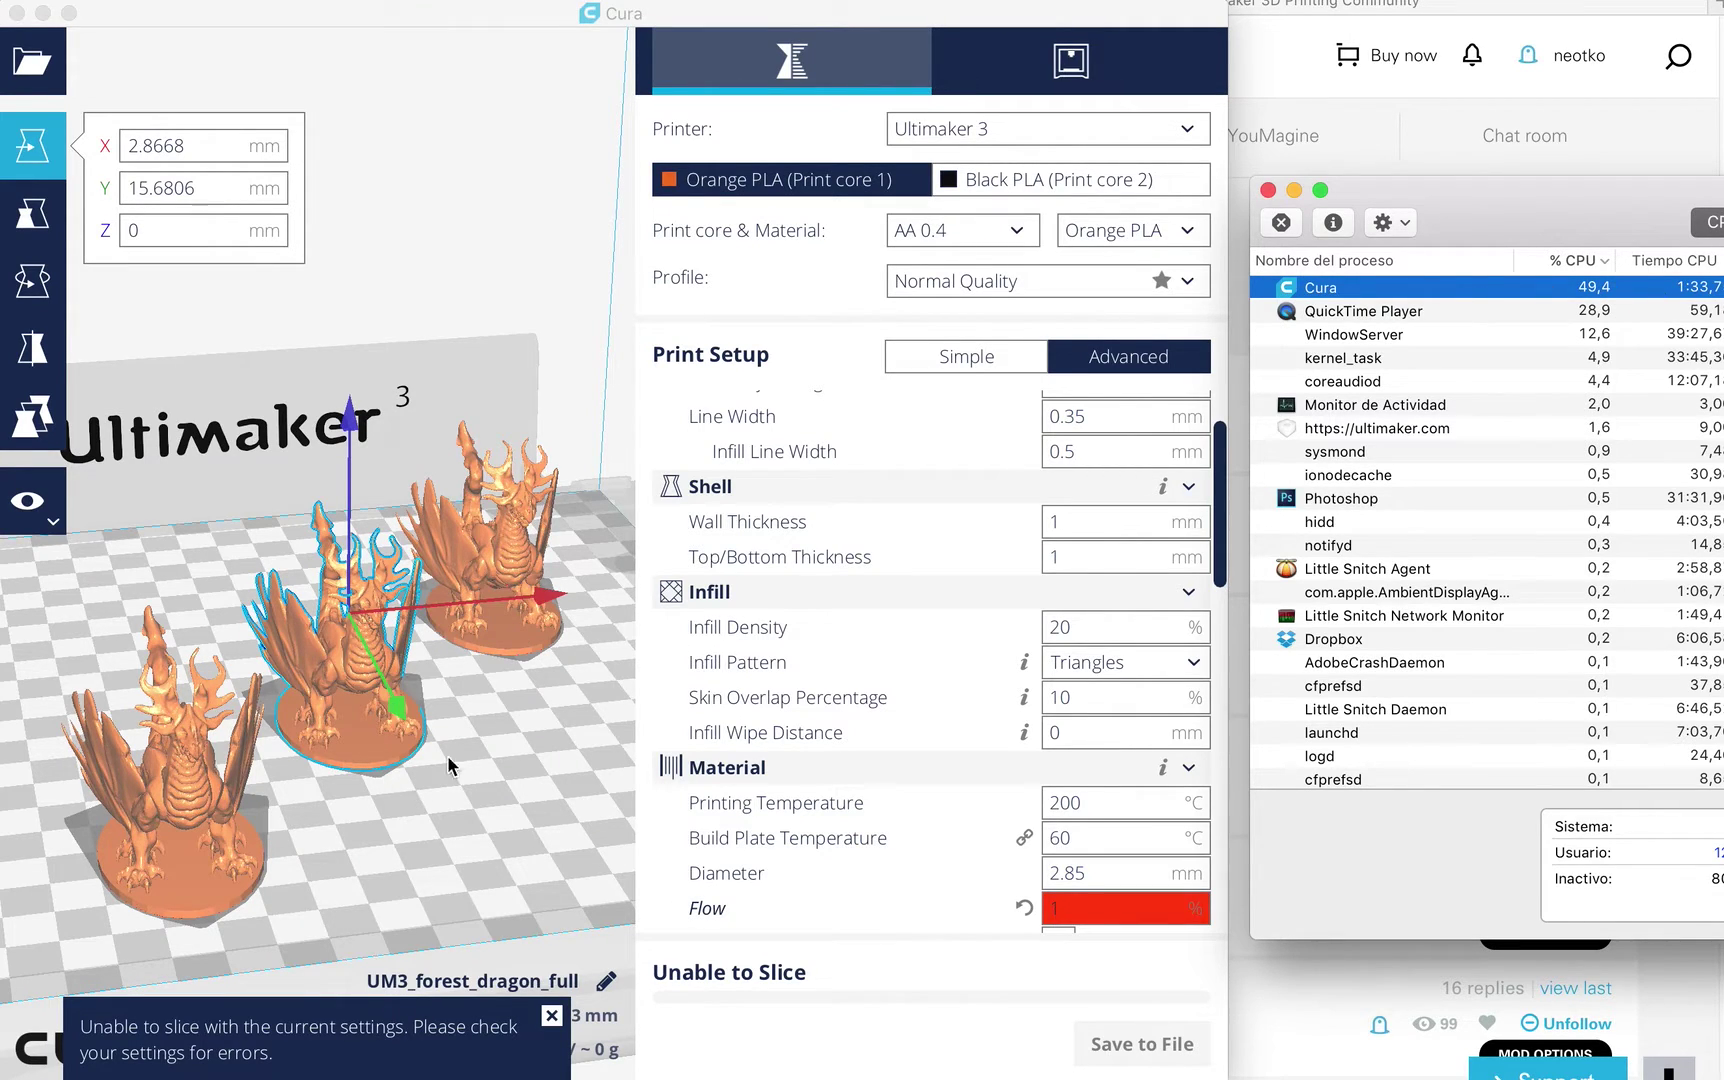
Move the middle and left dragons back along Y and bring the right dragon forward to about Y 14.4 mm.
left_click_drag(403, 709, 354, 621)
left_click(196, 784)
scroll(362, 795, "down", 3)
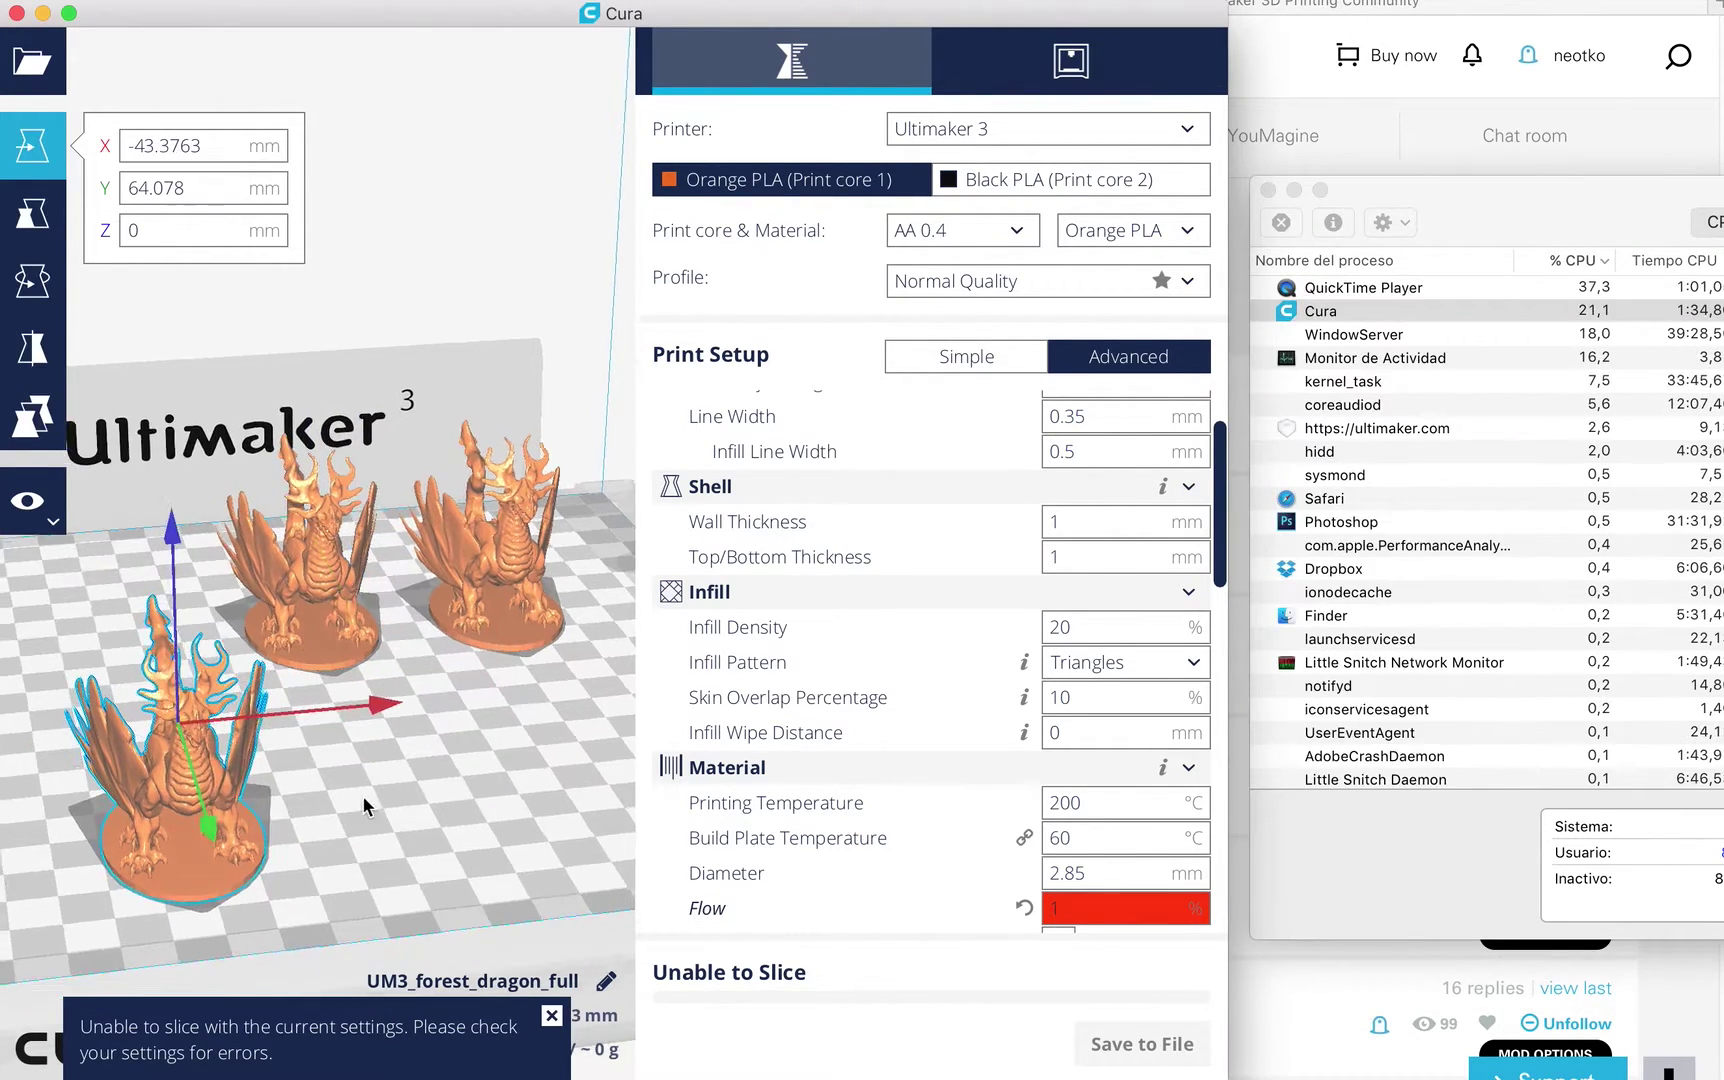
middle_click_drag(362, 795, 372, 655)
left_click_drag(373, 656, 325, 572)
left_click(543, 462)
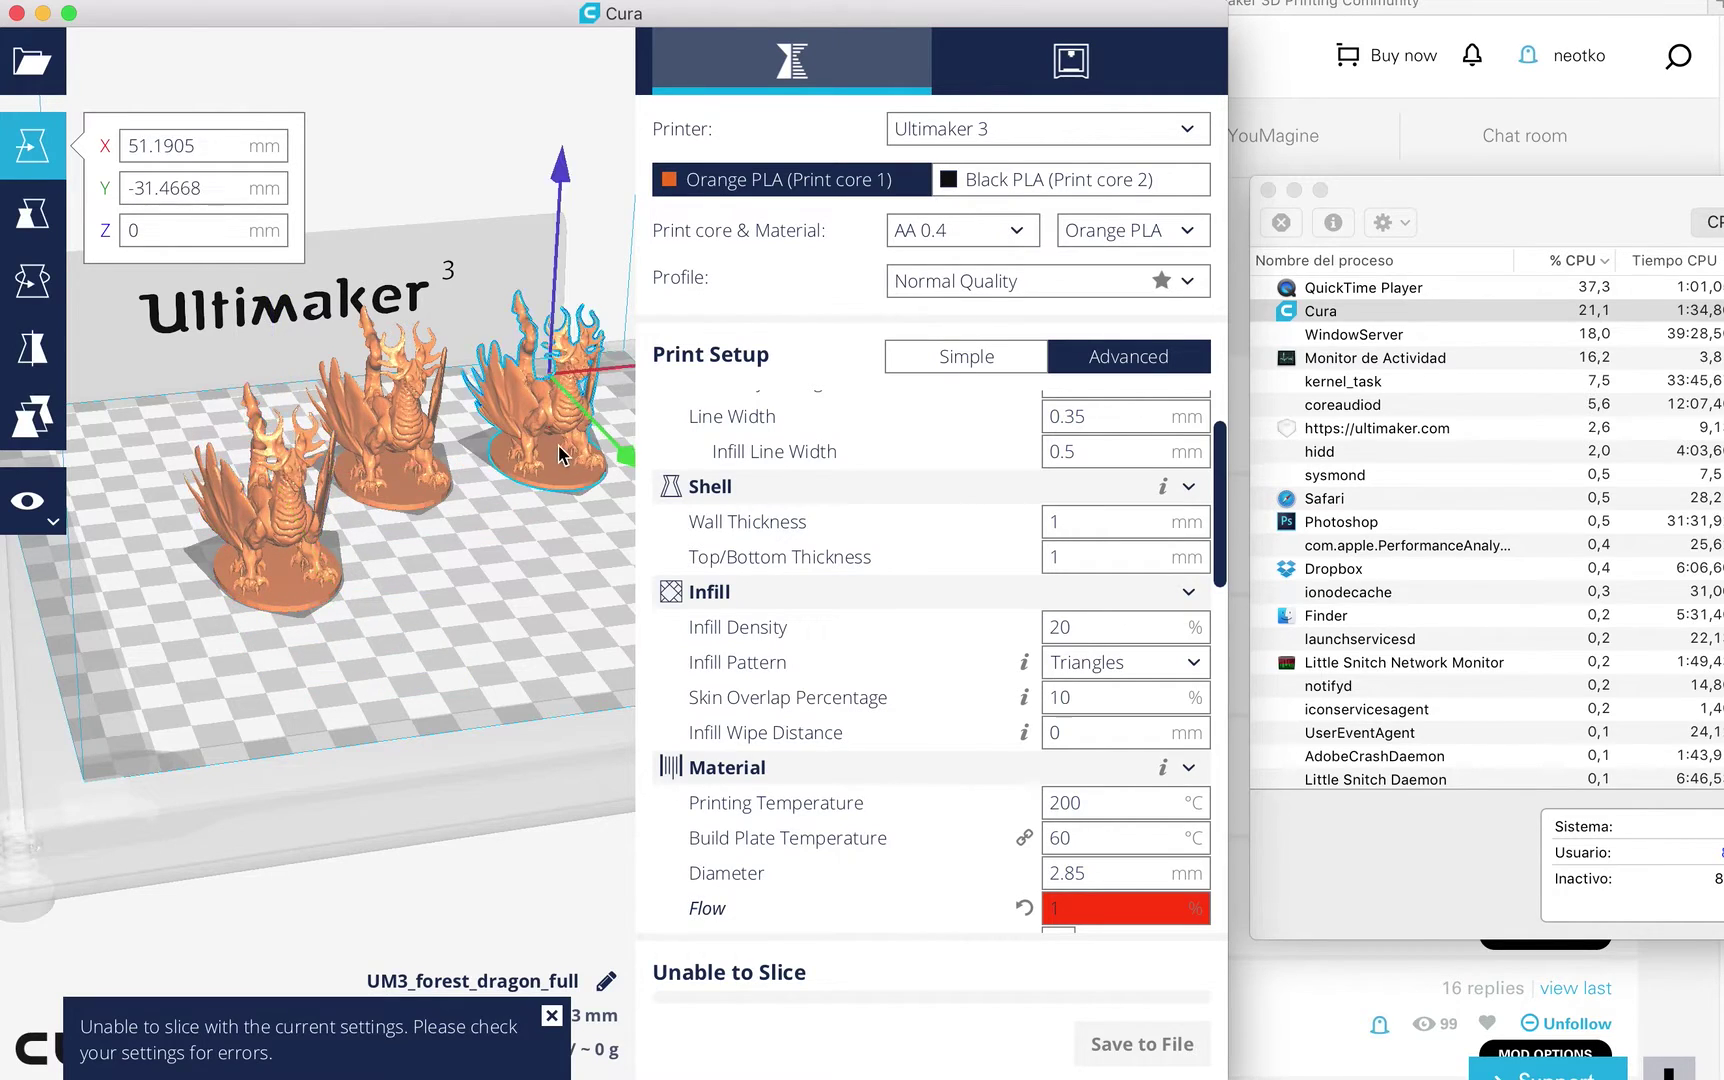
left_click_drag(392, 700, 459, 756)
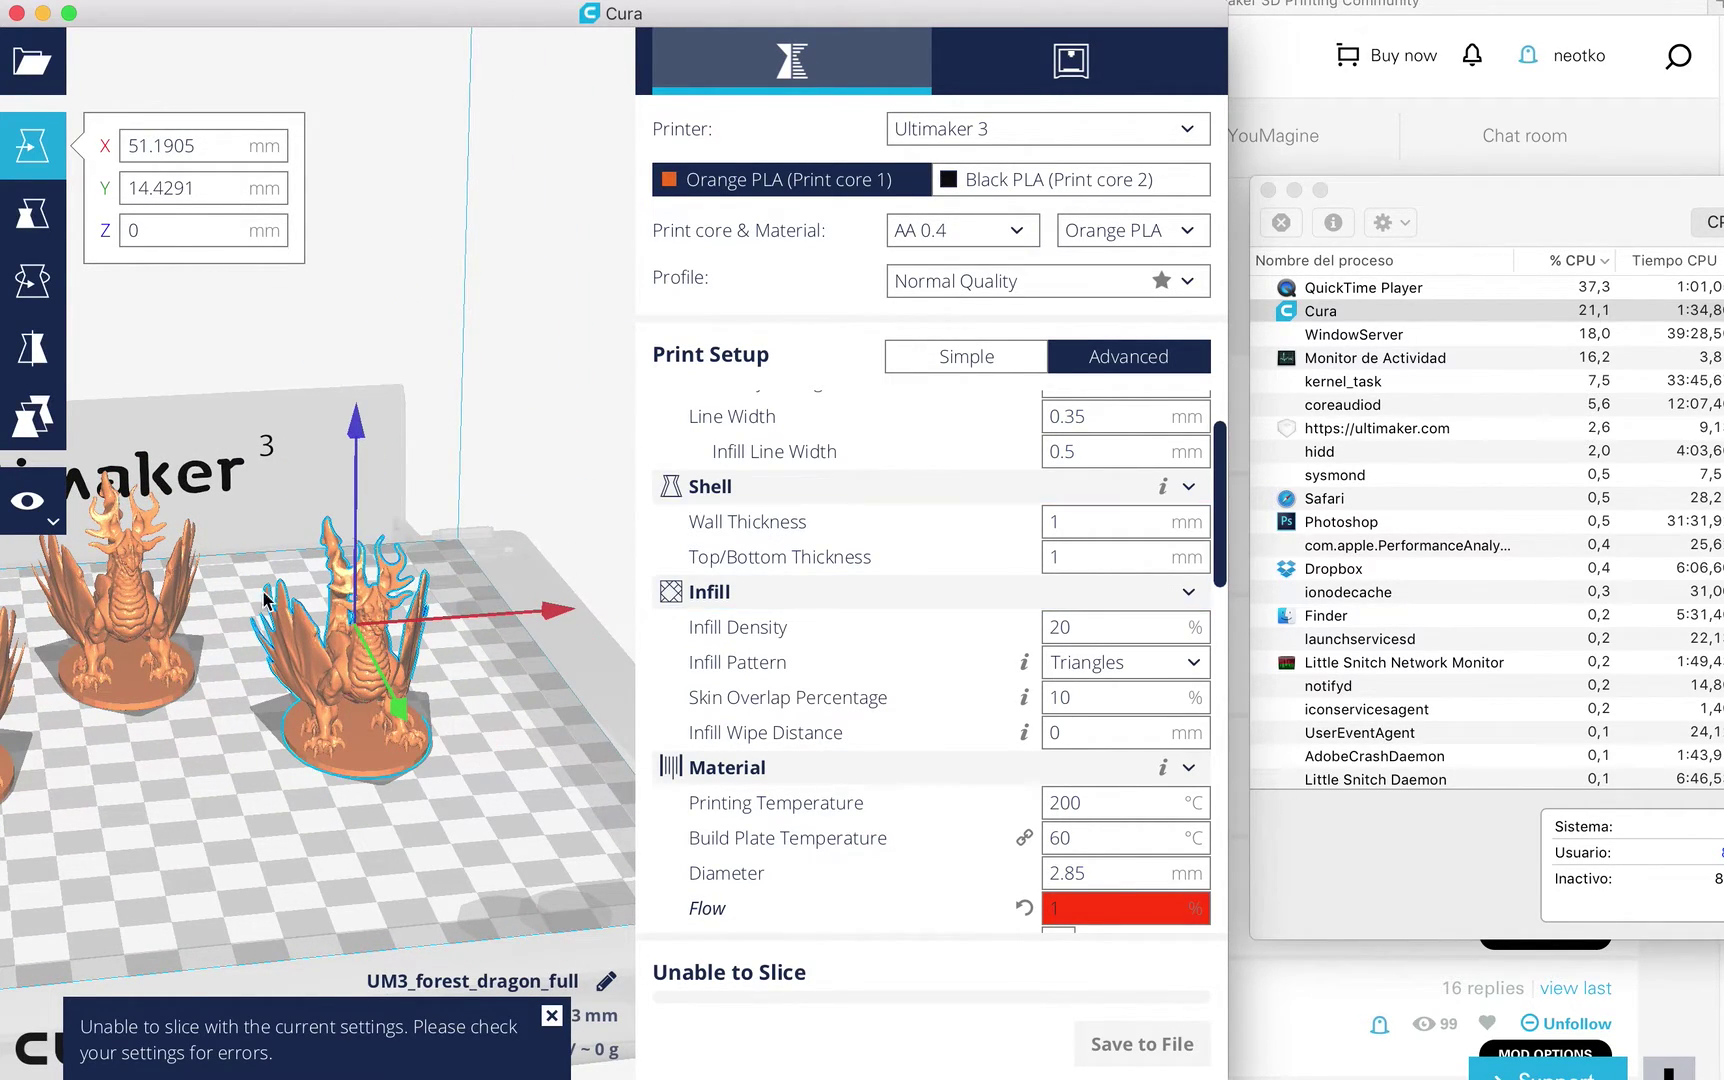
left_click(512, 782)
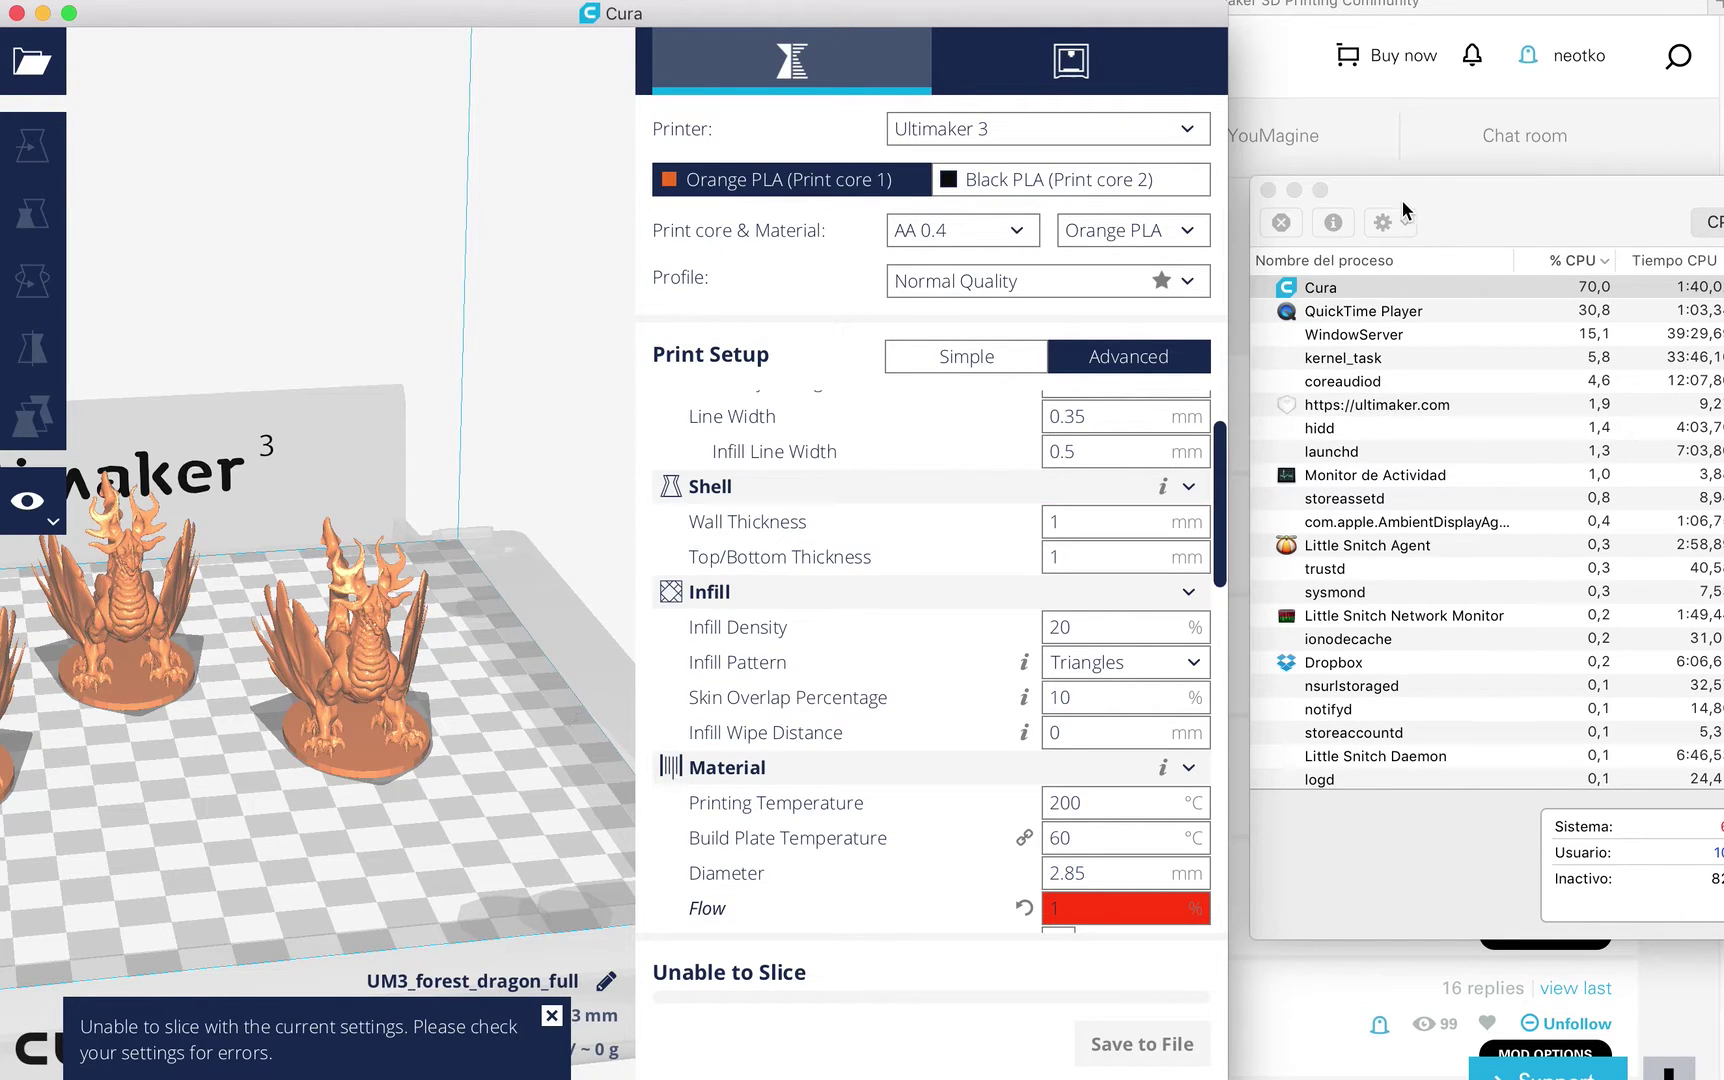
Shift Monitor de Actividad closer to Cura and examine the CPU usage while viewing the dragons from different angles.
left_click_drag(1482, 192, 1434, 187)
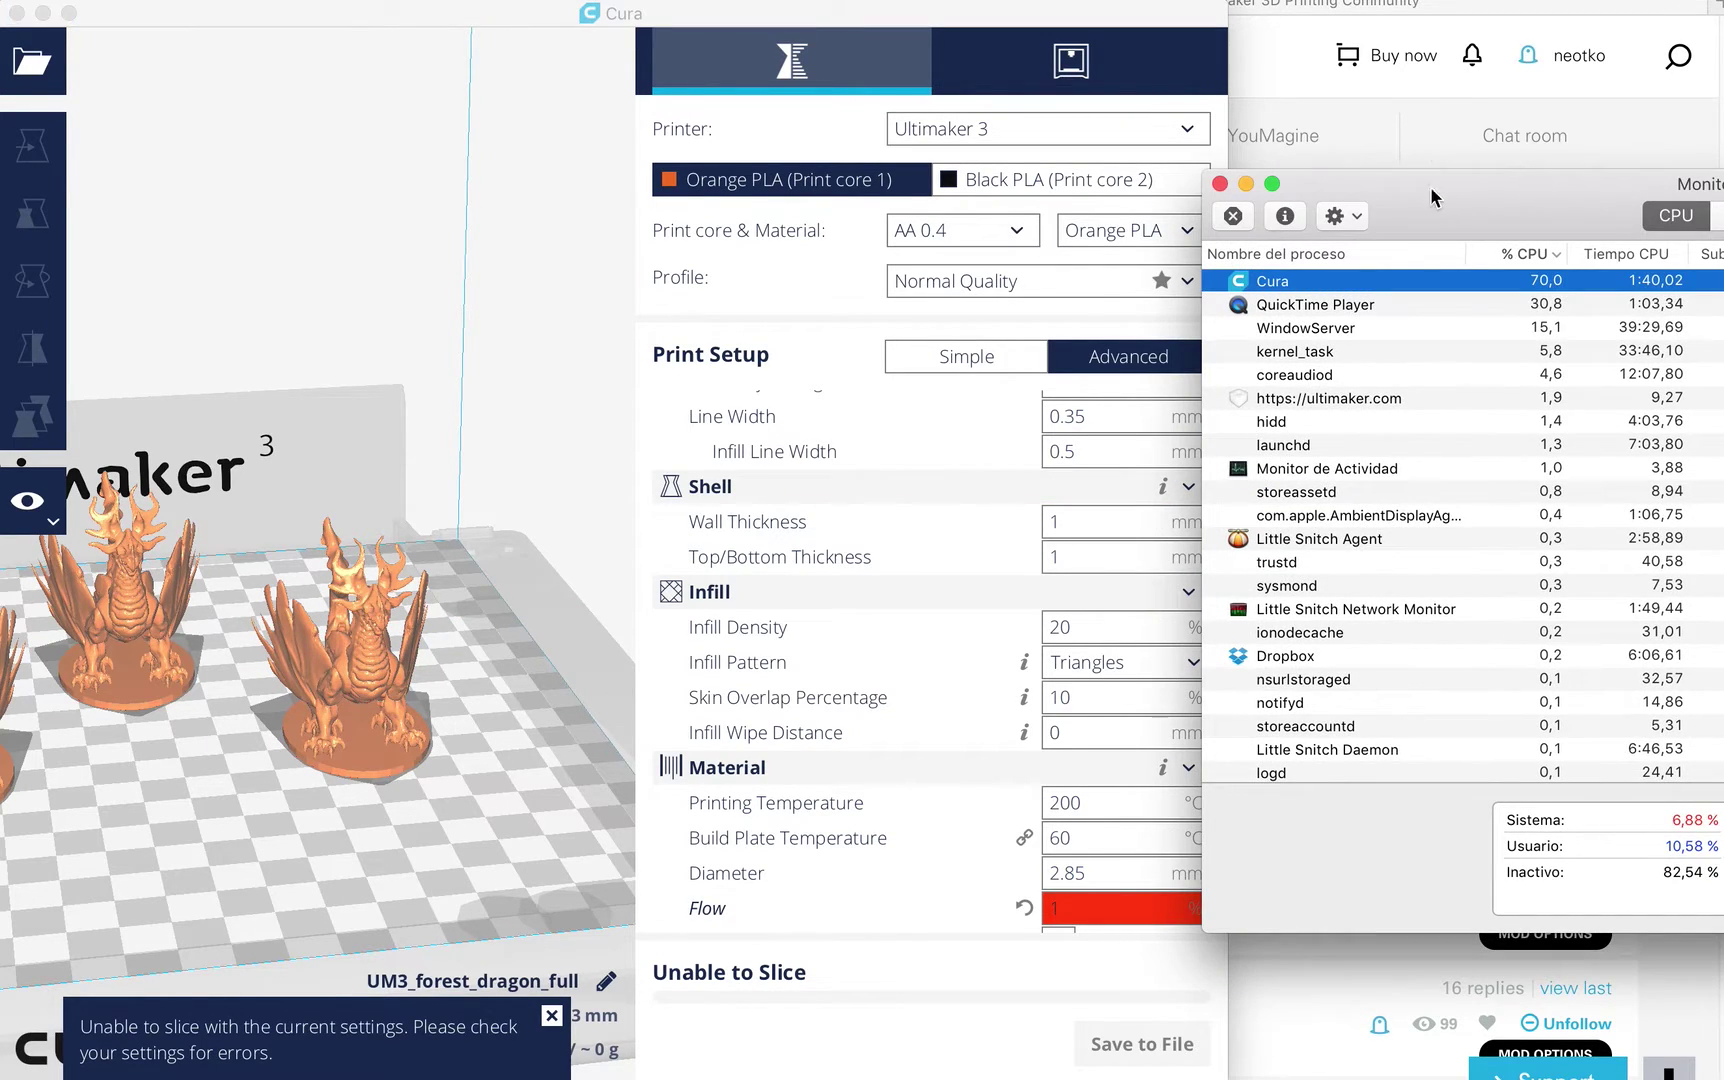
left_click(483, 728)
scroll(385, 680, "down", 3)
right_click_drag(299, 663, 509, 656, "shift")
left_click(384, 812)
right_click_drag(339, 651, 588, 858)
scroll(339, 791, "up", 2)
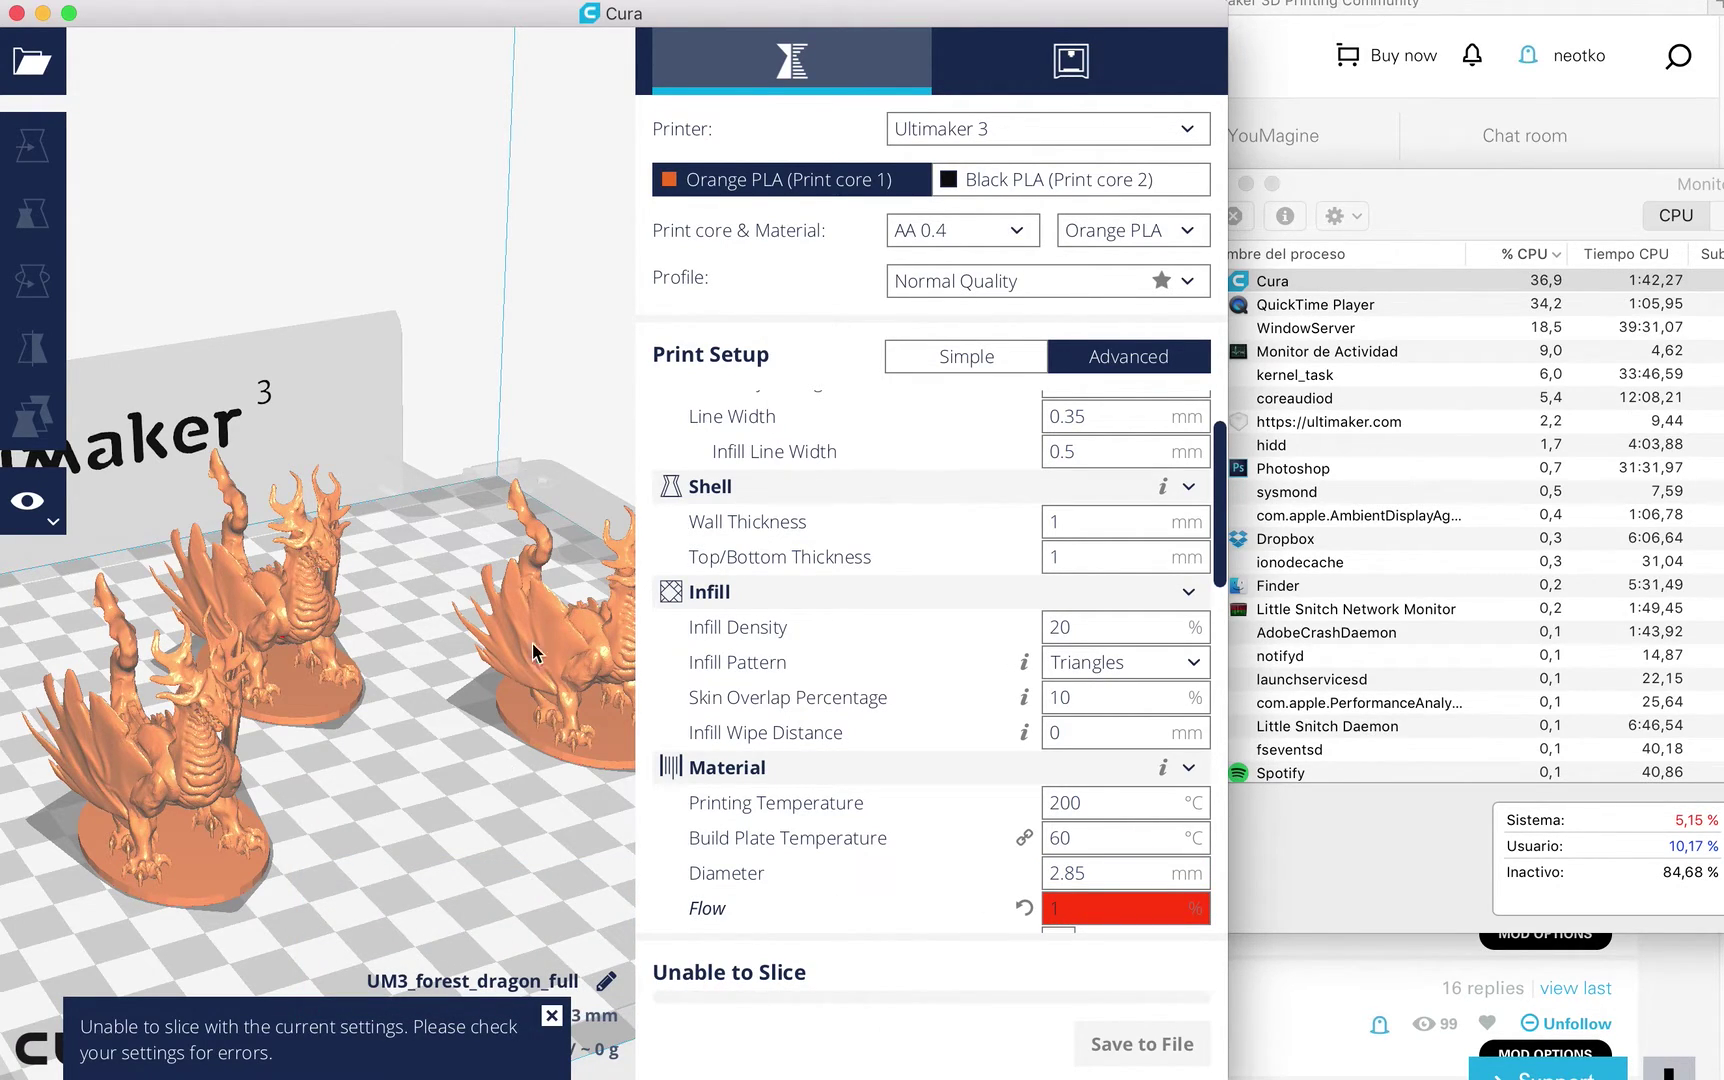
scroll(532, 645, "down", 3)
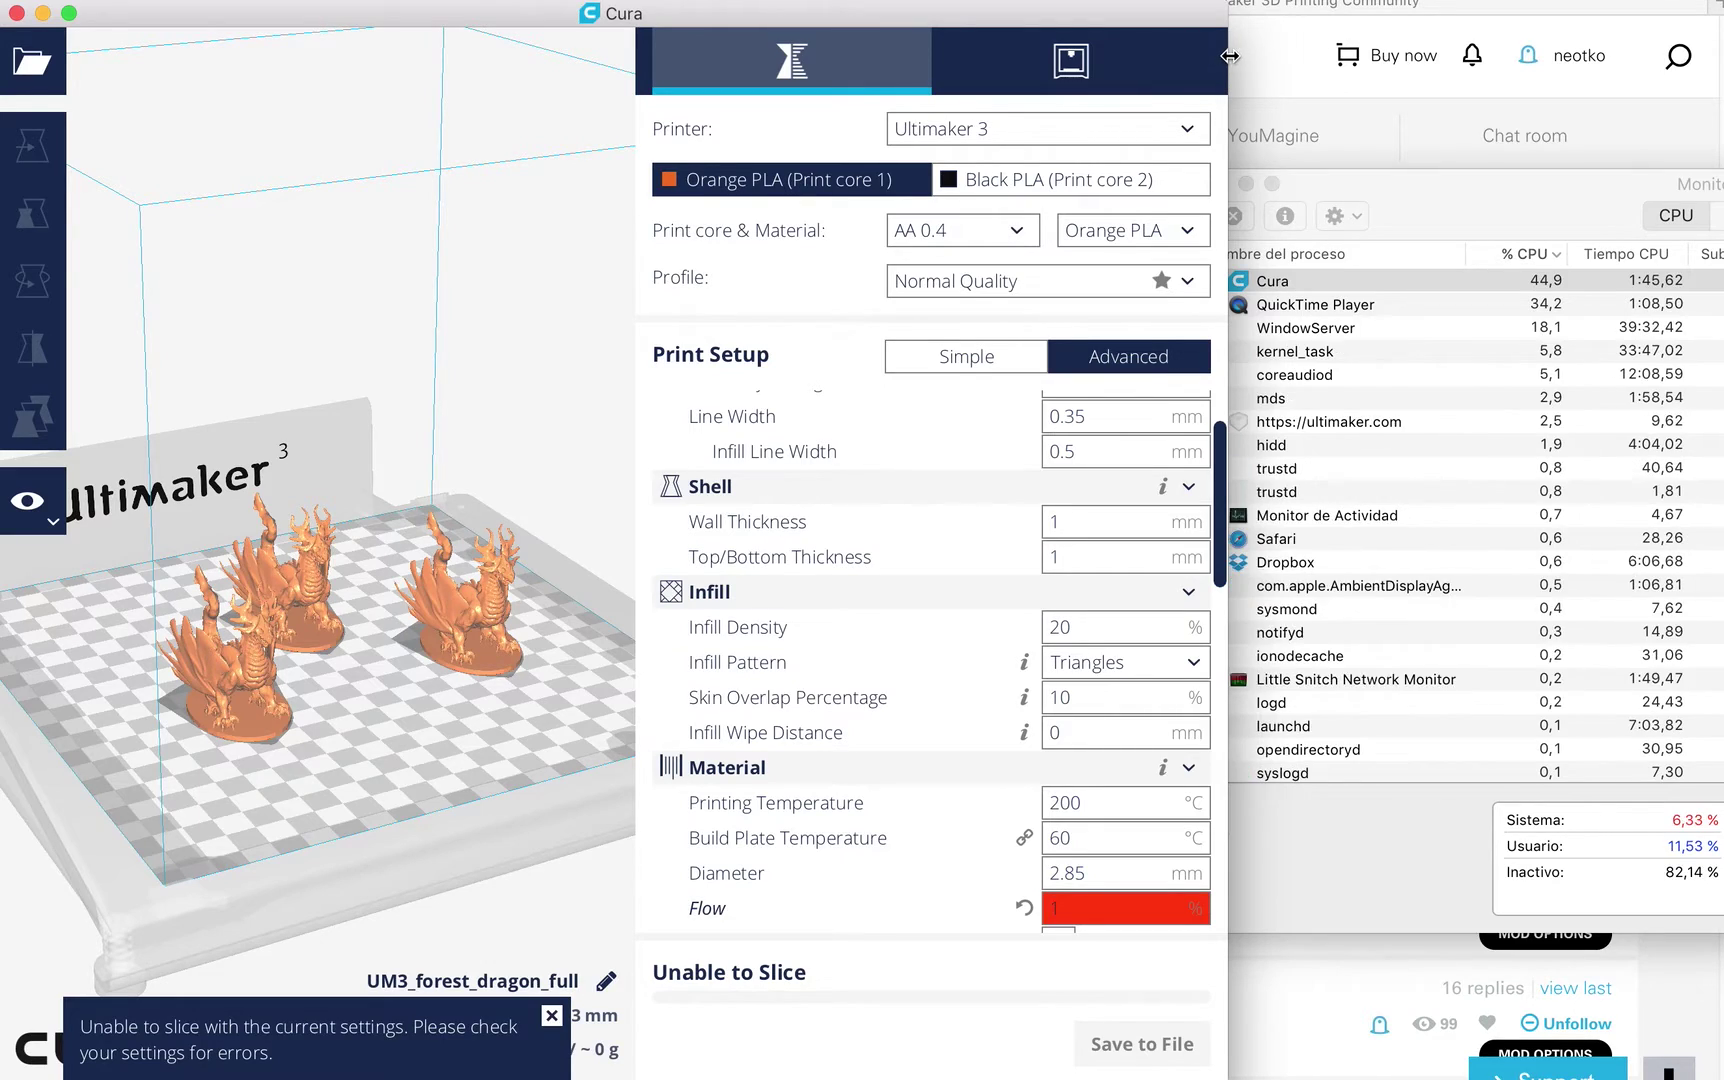
Widen the Cura window to the full screen width and frame the three dragons.
left_click_drag(1228, 57, 1723, 62)
right_click_drag(857, 703, 643, 769)
scroll(635, 760, "up", 4)
Scale one dragon up uniformly to about 145 mm high.
left_click(499, 638)
middle_click_drag(653, 752, 670, 647)
left_click_drag(646, 564, 981, 892)
key("s")
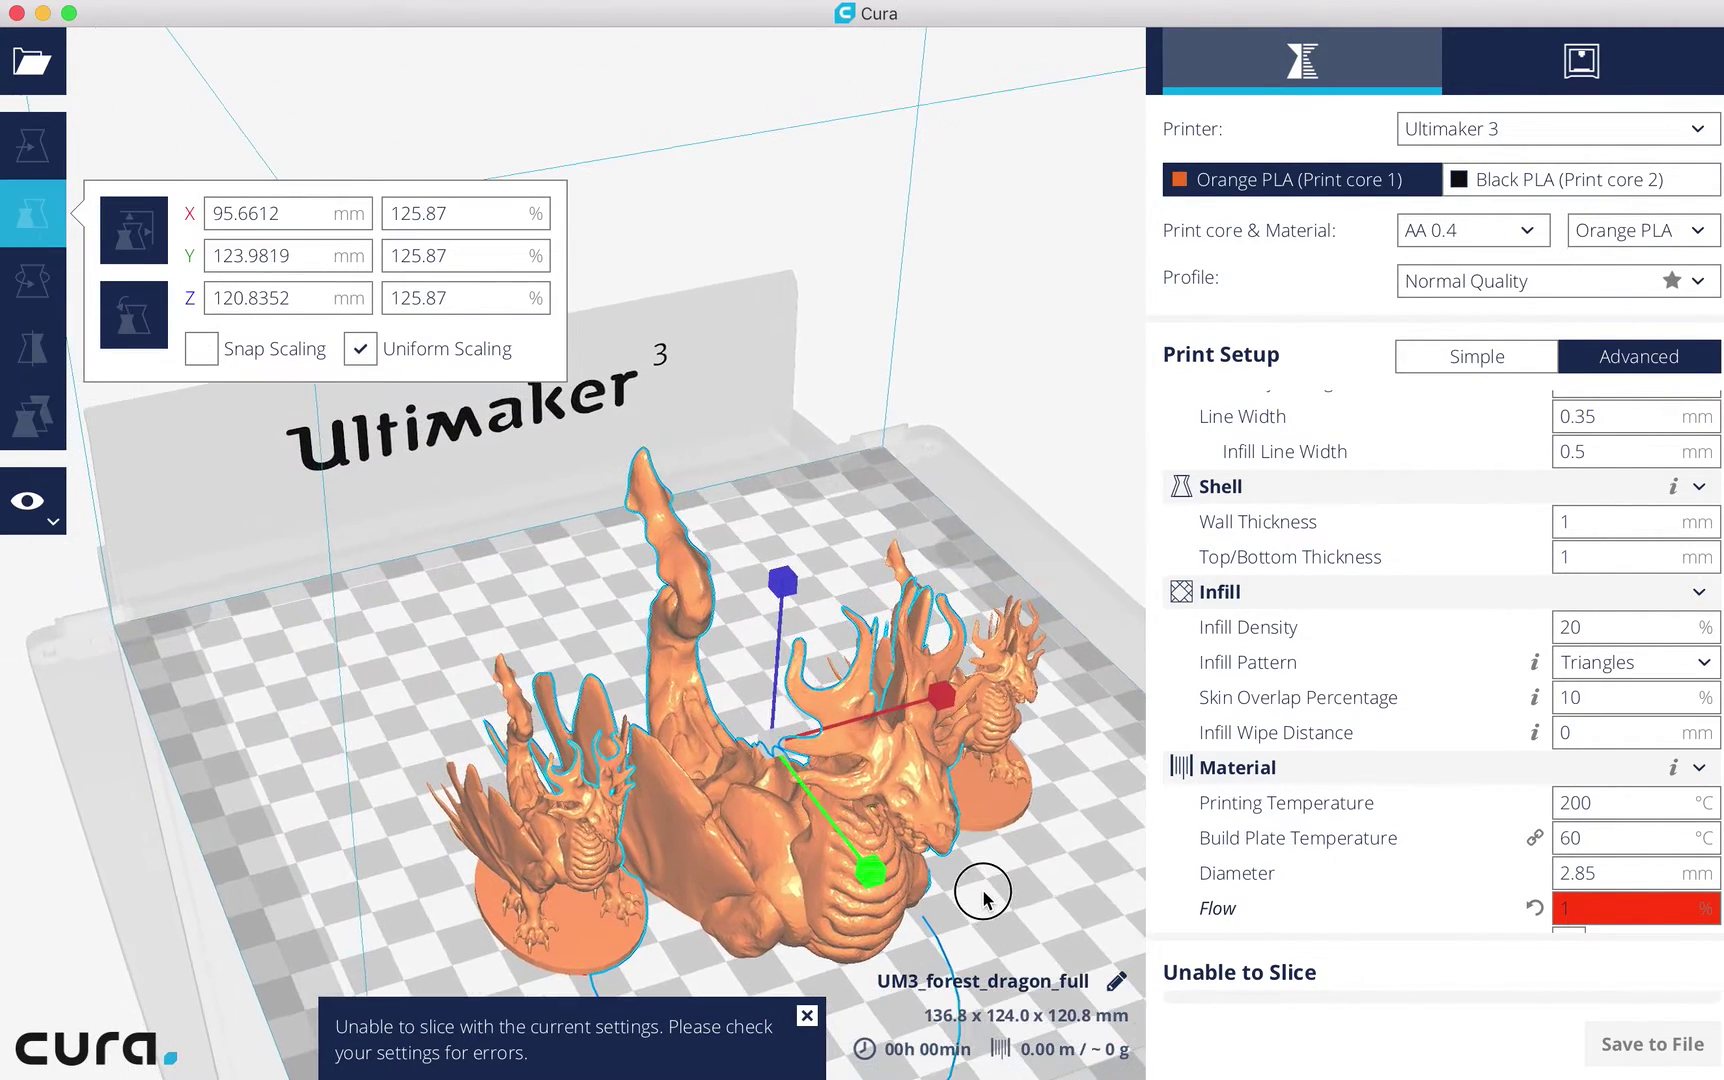
left_click_drag(1095, 1013, 1063, 925)
scroll(839, 791, "down", 5)
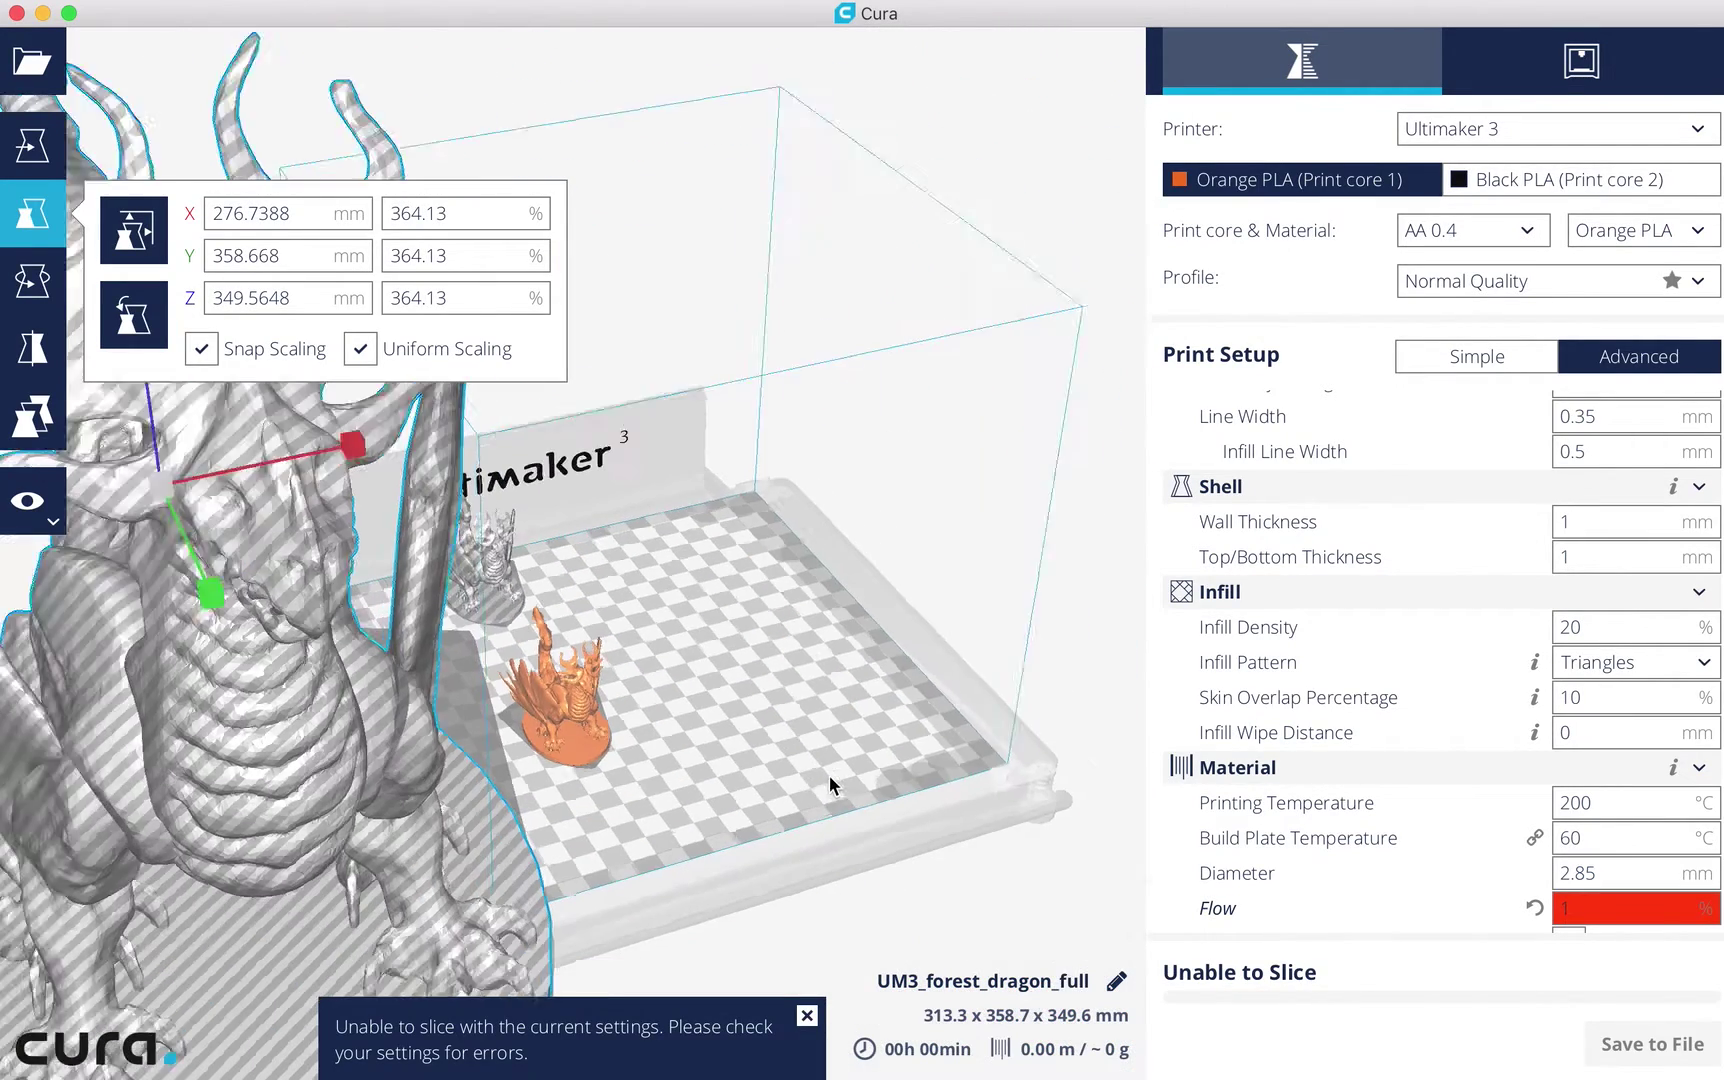
left_click_drag(399, 637, 415, 787)
Move the enlarged dragon onto the build plate at about X 11.8 mm and a small one to about X -55.3, Y 61.3 mm.
left_click(33, 145)
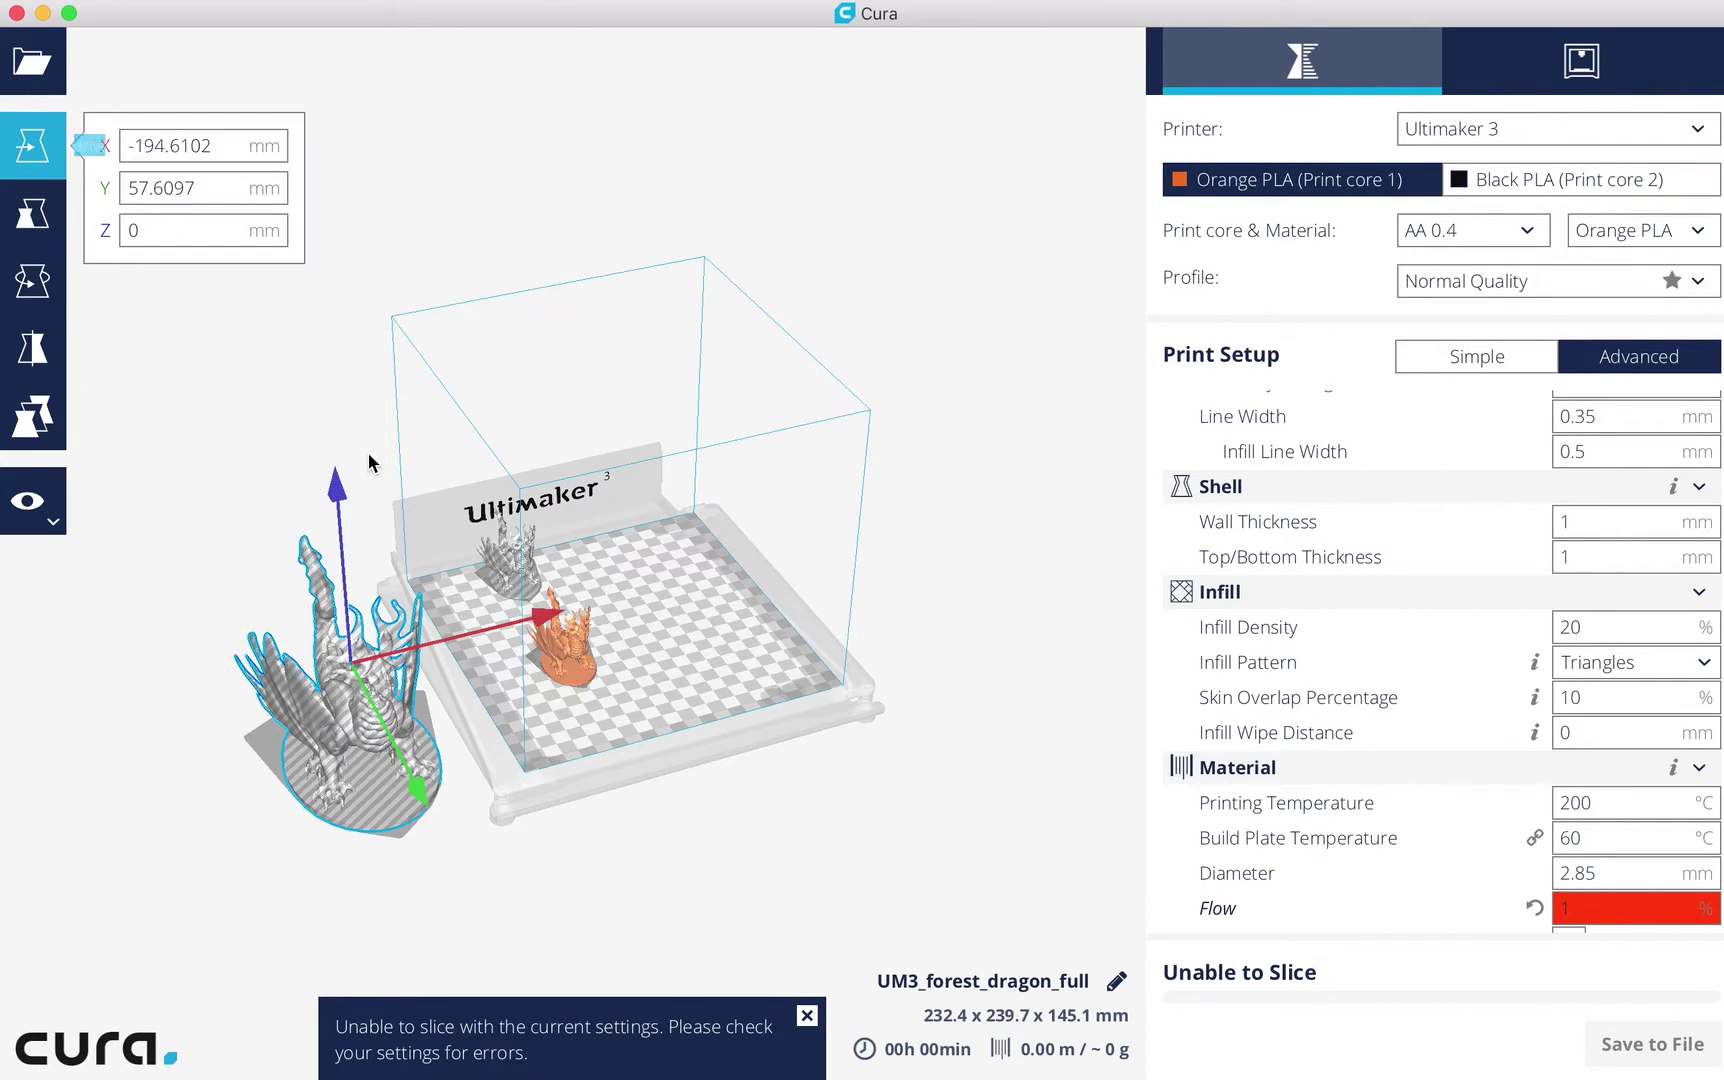
left_click_drag(533, 625, 850, 545)
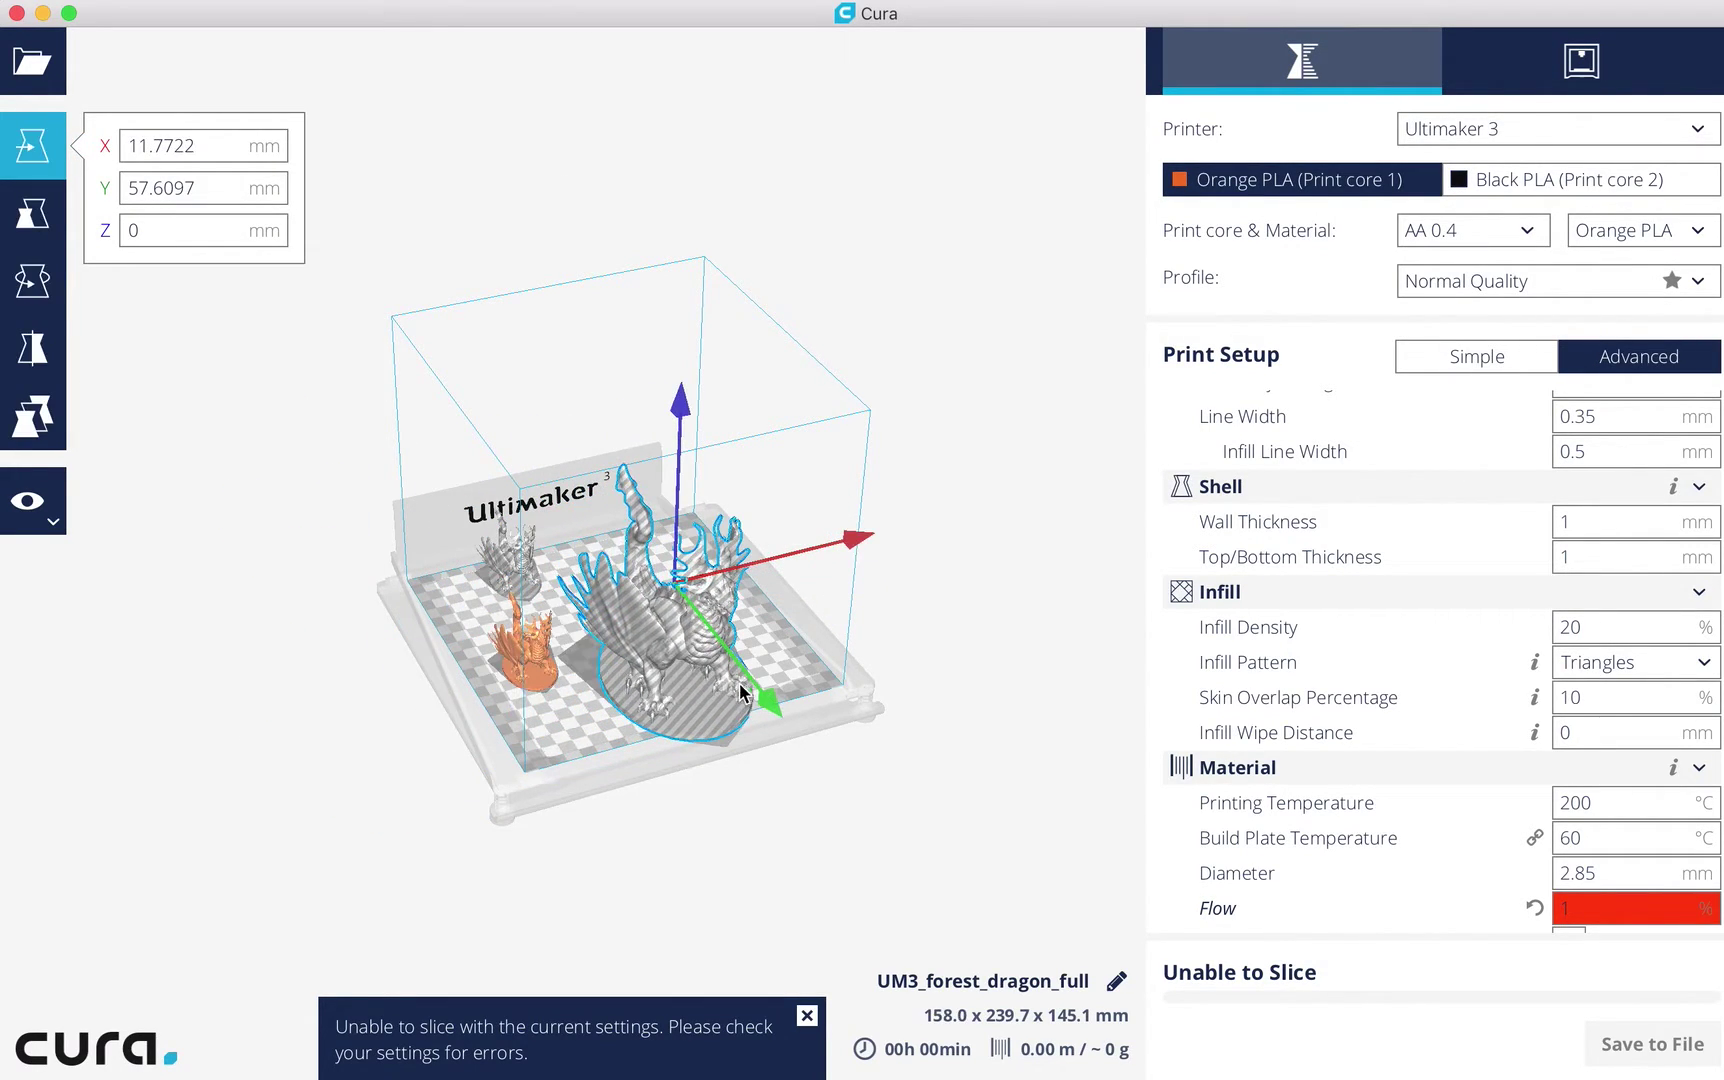
left_click_drag(762, 700, 745, 655)
left_click_drag(522, 580, 588, 704)
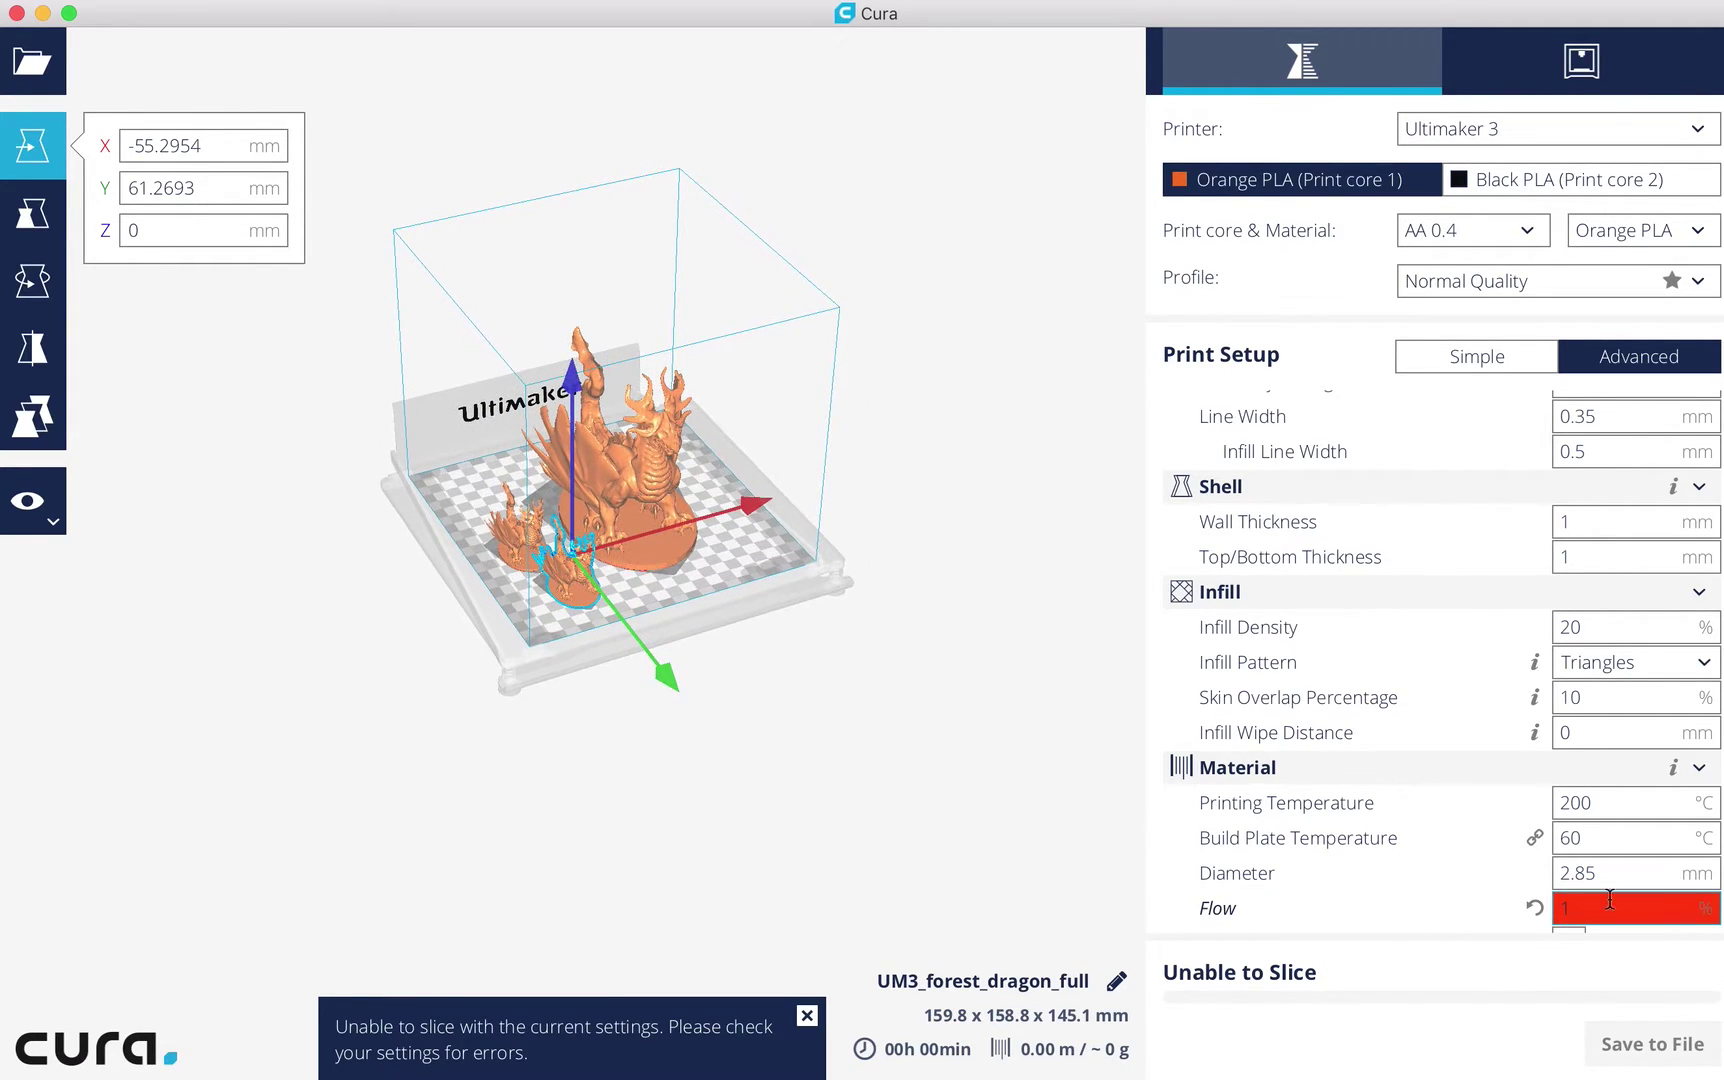
Set the material Flow to 100 % to start slicing and return it to 1 %.
type("00")
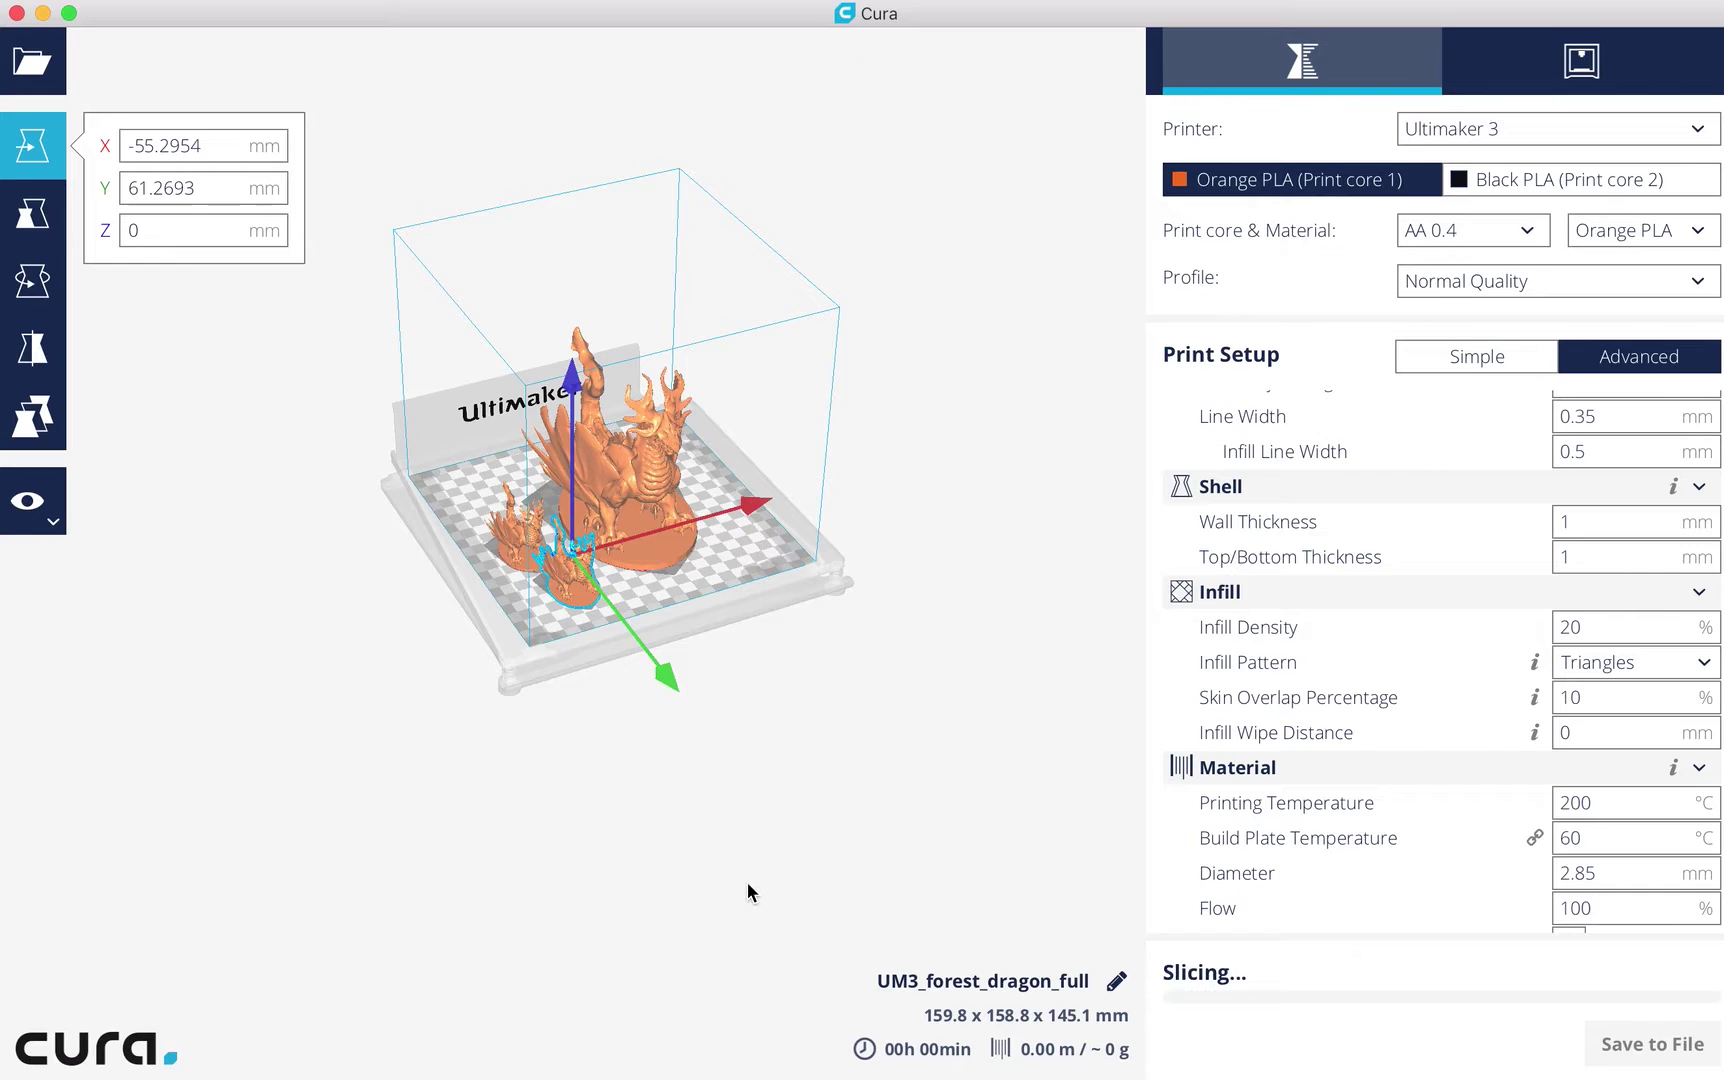
left_click_drag(1612, 908, 1455, 888)
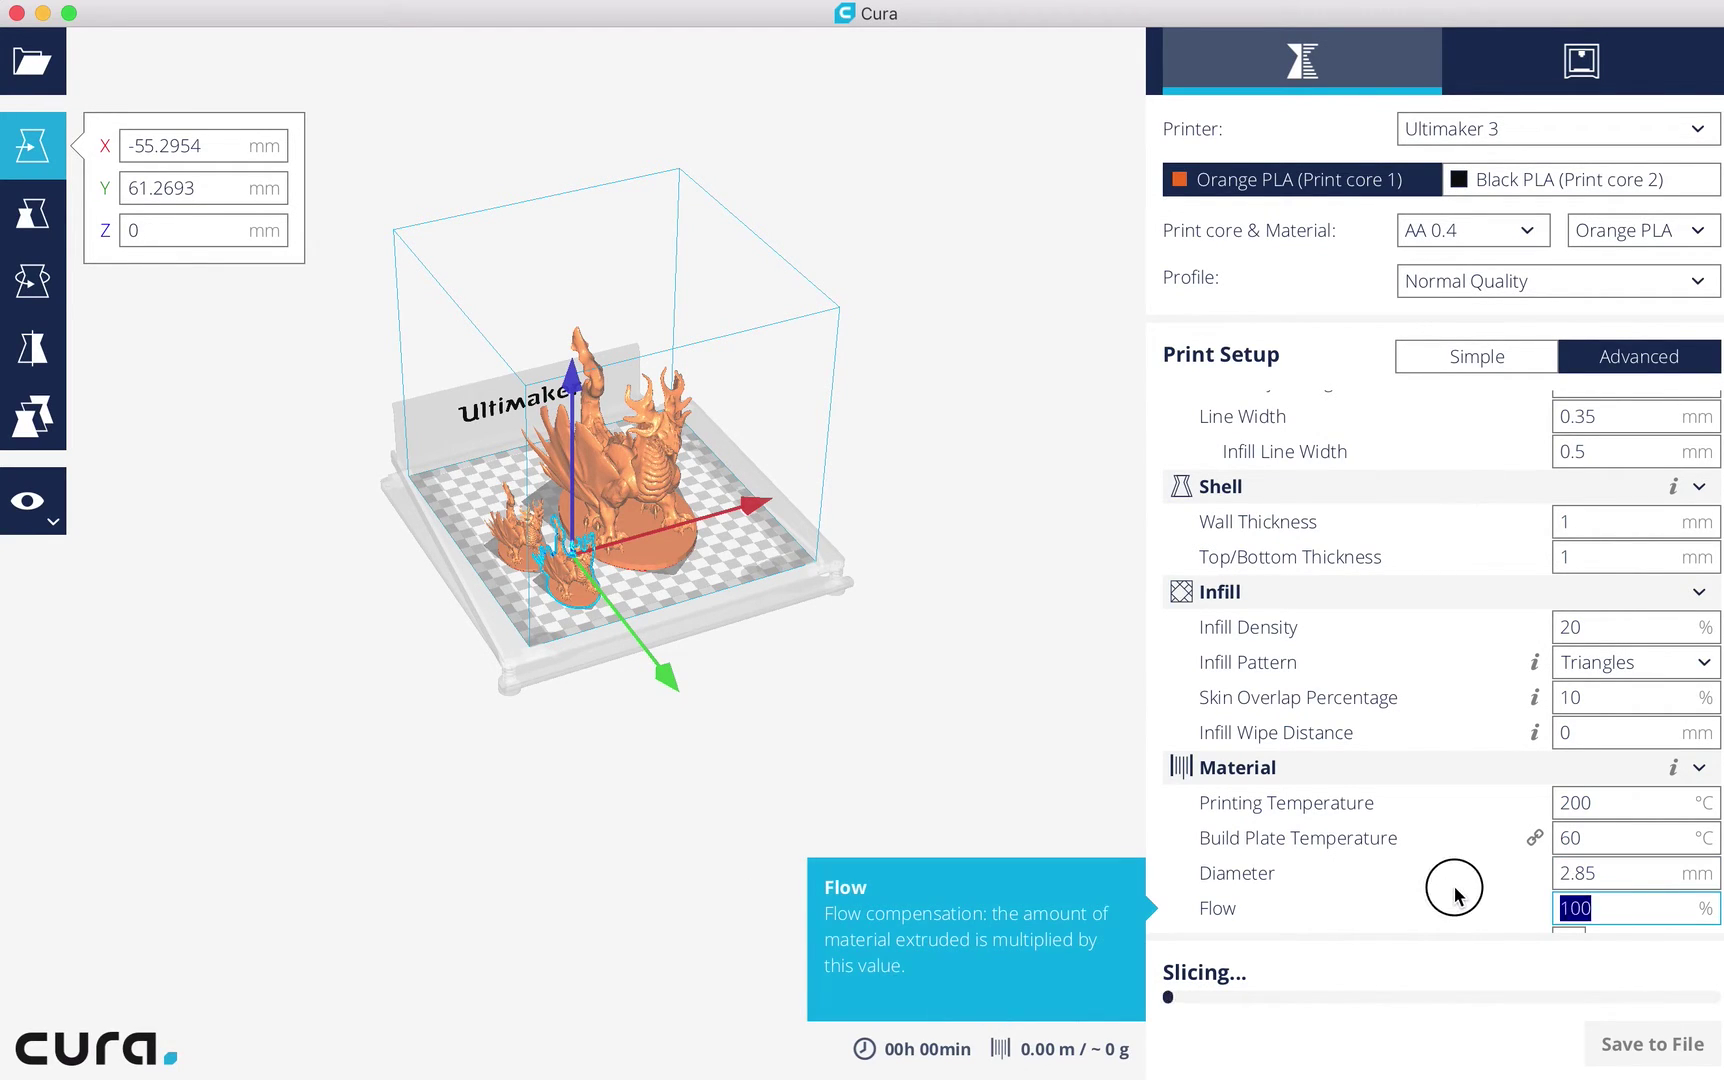
type("1")
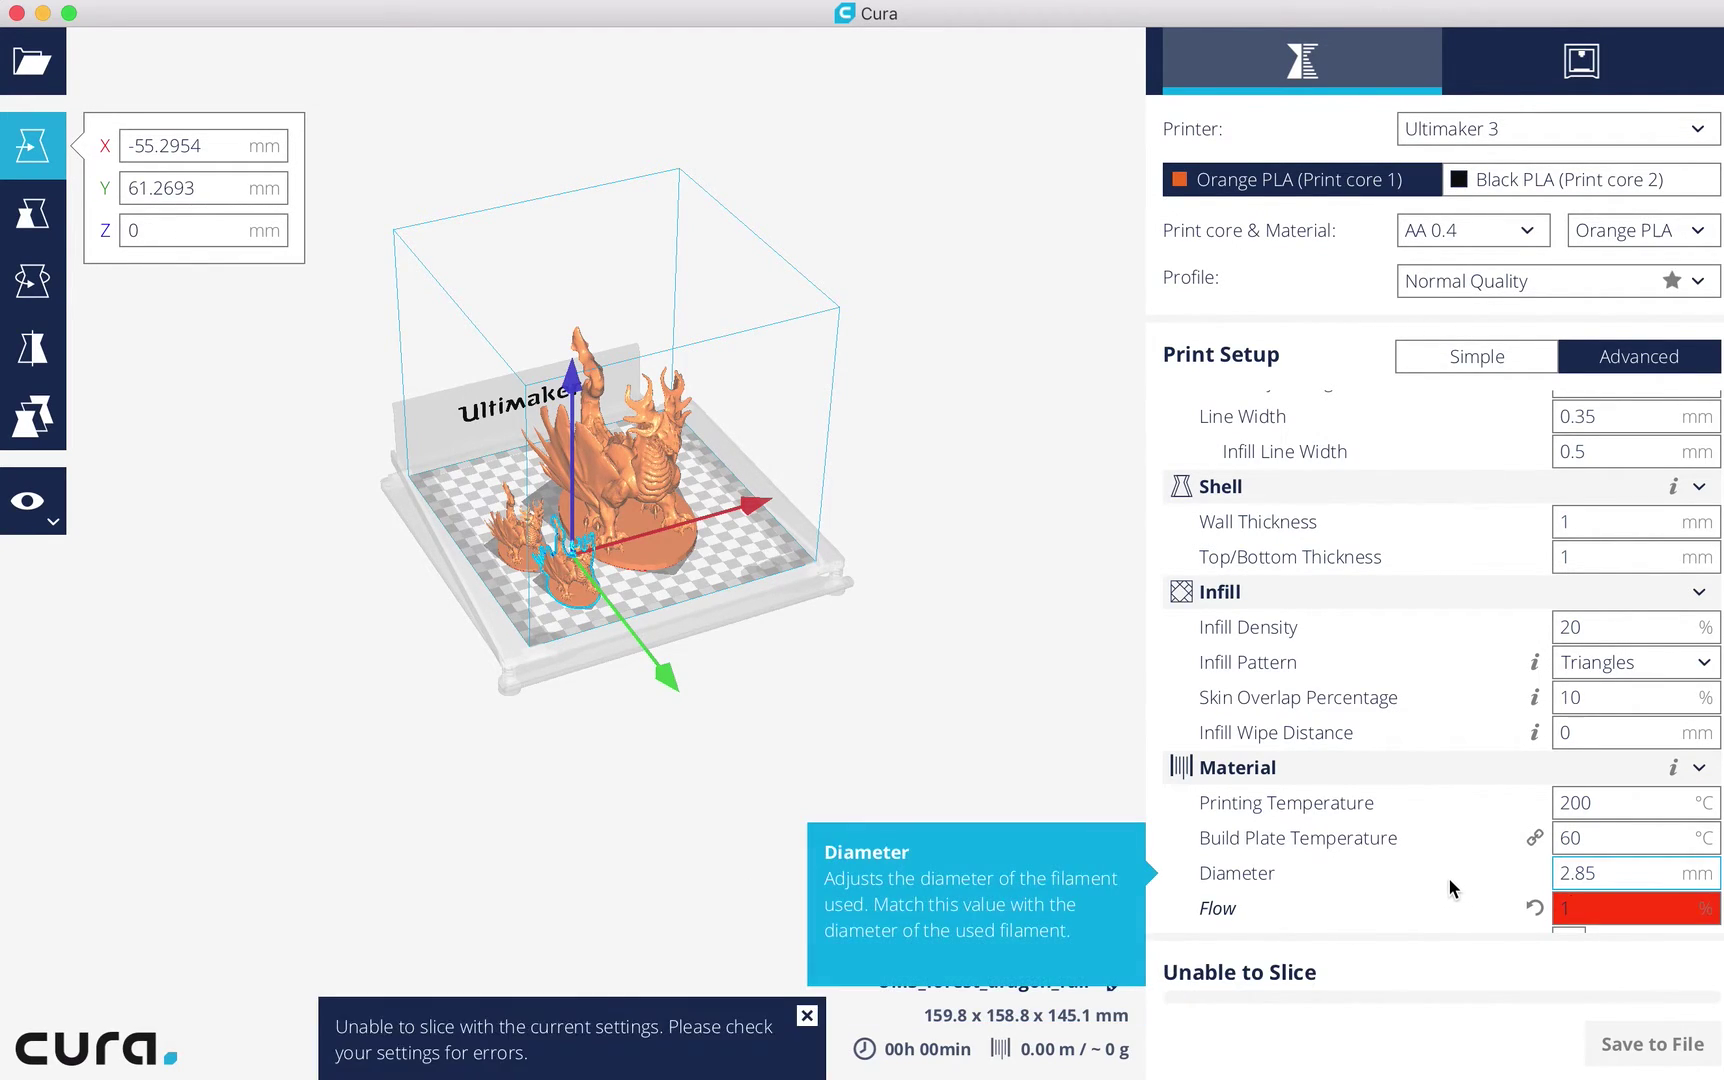